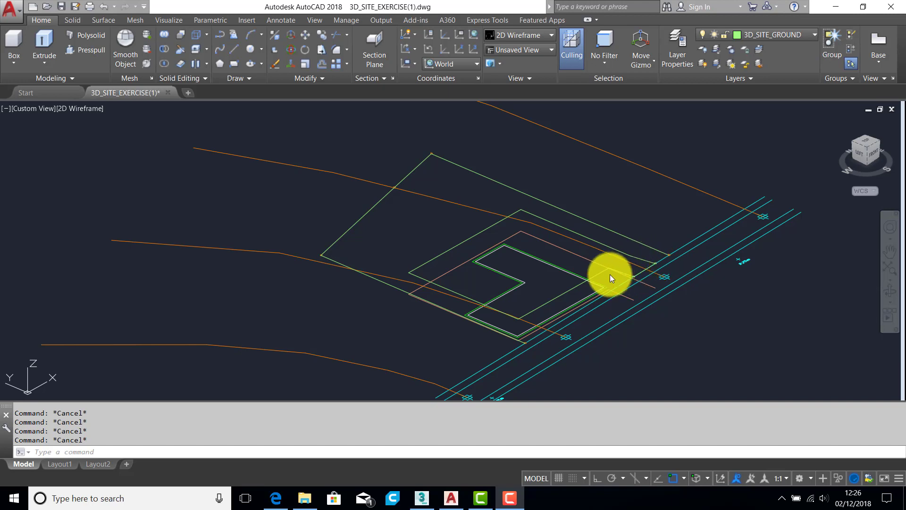
Assign the raised inner site outline, including its angled entrance lines and closing edge at the road, to the 3D_SITE_PAVE layer.
scroll(629, 269, "up", 4)
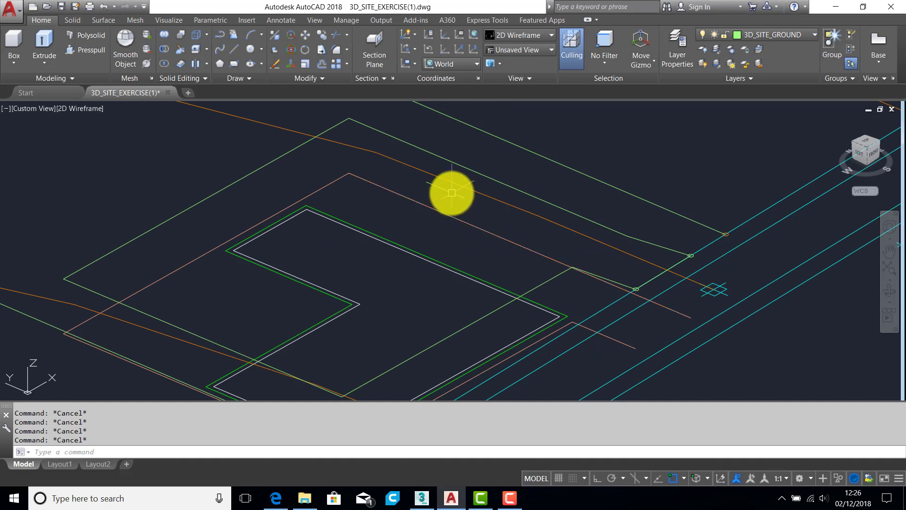
left_click(557, 282)
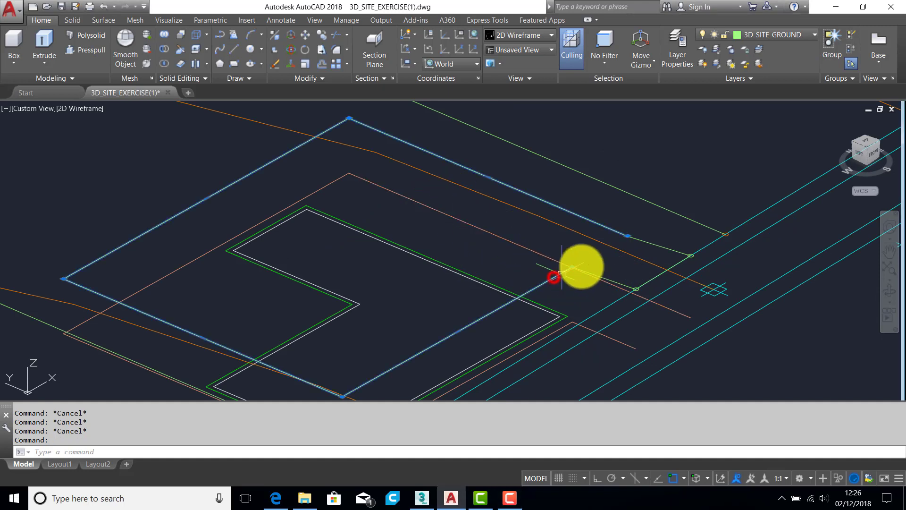
left_click(621, 282)
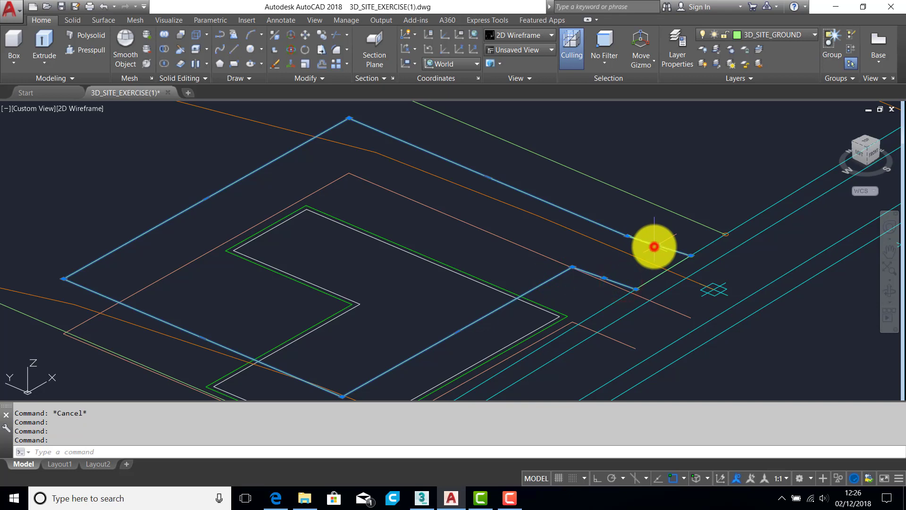
left_click(654, 246)
left_click(674, 263)
left_click(798, 32)
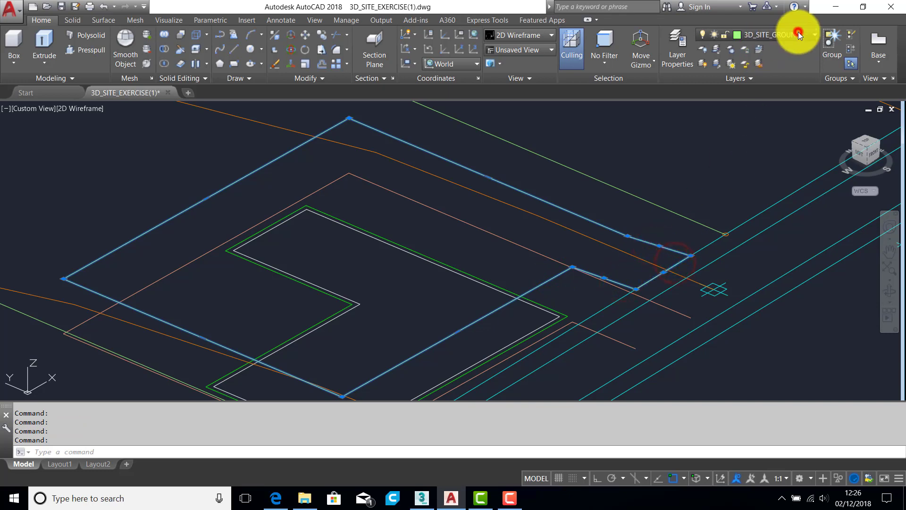
left_click(766, 304)
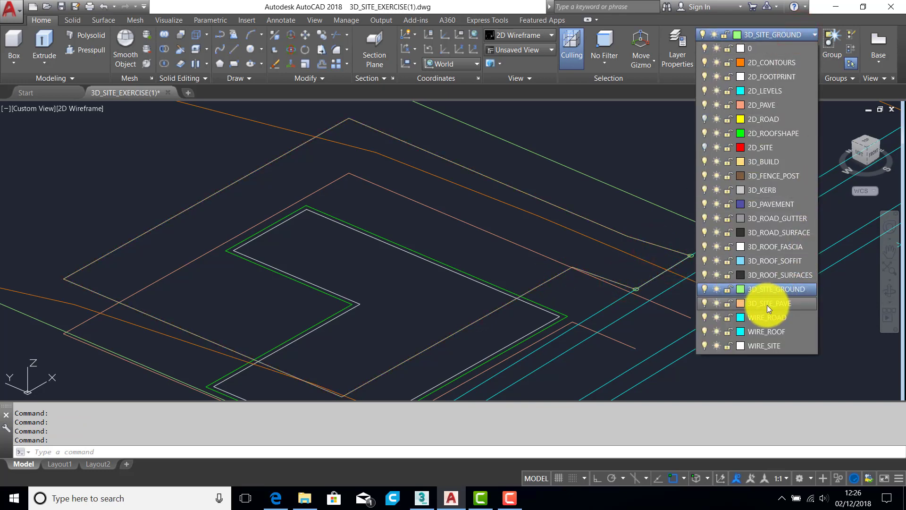
left_click(766, 305)
key("Escape")
key("Escape")
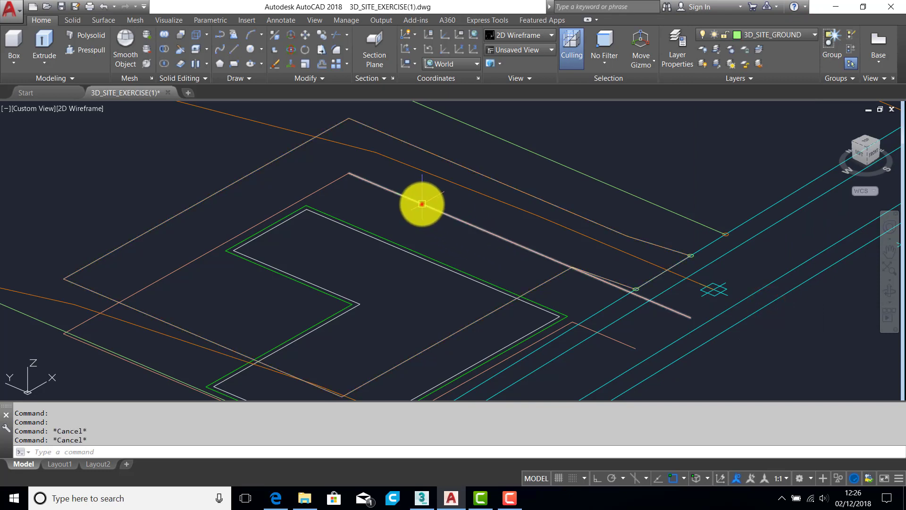
Erase the leftover flat 2D paving lines beneath the raised paving outline.
left_click(422, 204)
key("Delete")
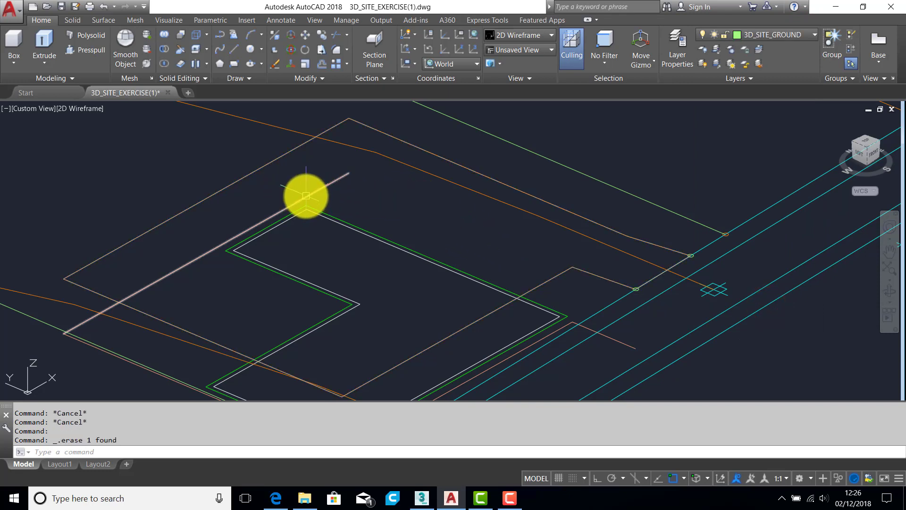
left_click(306, 195)
key("Delete")
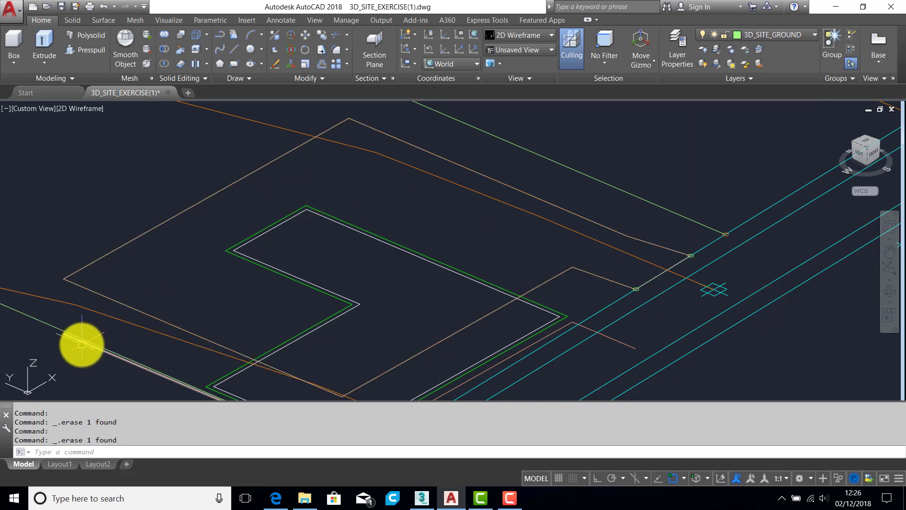
left_click(82, 344)
middle_click_drag(251, 324, 268, 168)
key("Delete")
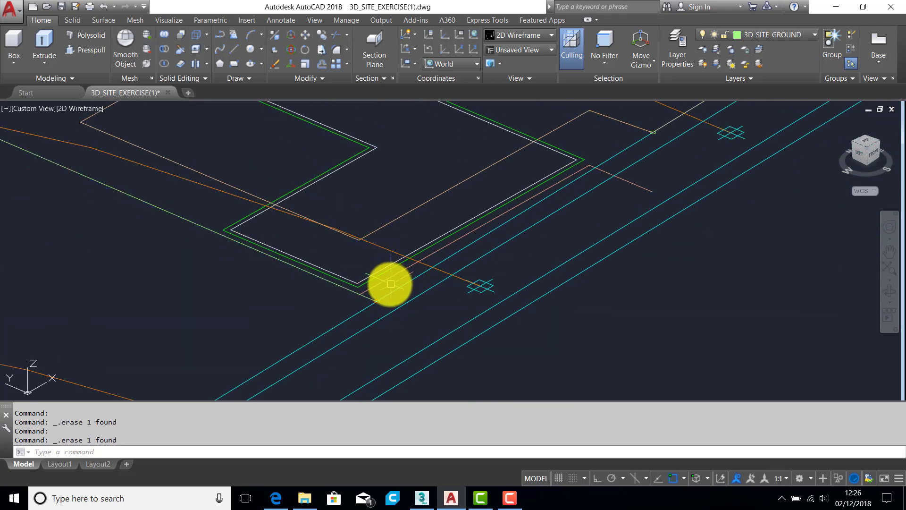
left_click(638, 188)
middle_click_drag(643, 169, 613, 225)
key("Delete")
Erase the 5.75m level label and its cross marker beside the road.
scroll(604, 208, "down", 3)
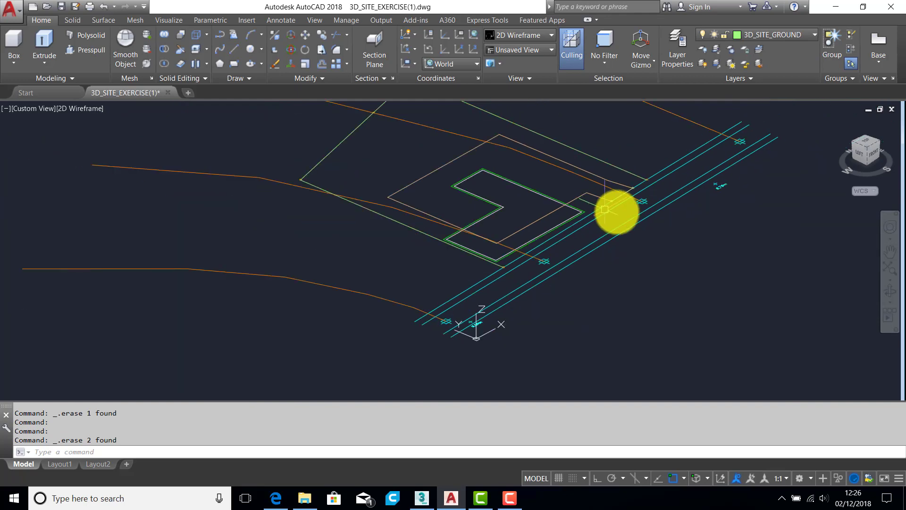
middle_click_drag(674, 205, 628, 253)
scroll(694, 239, "up", 4)
left_click(567, 251)
left_click(653, 188)
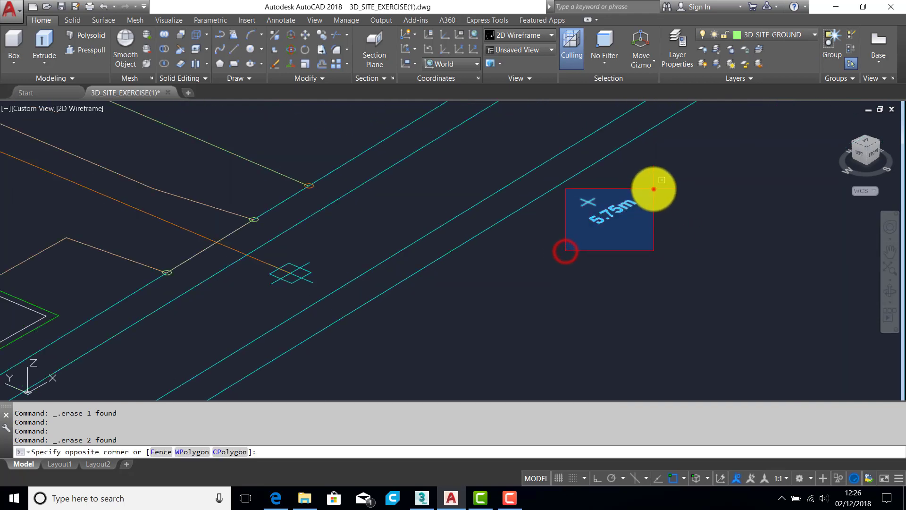
key("Delete")
Erase the 3.25m level label and its cross marker at the near end of the road.
scroll(641, 214, "down", 6)
middle_click_drag(513, 284, 558, 229)
scroll(431, 307, "up", 6)
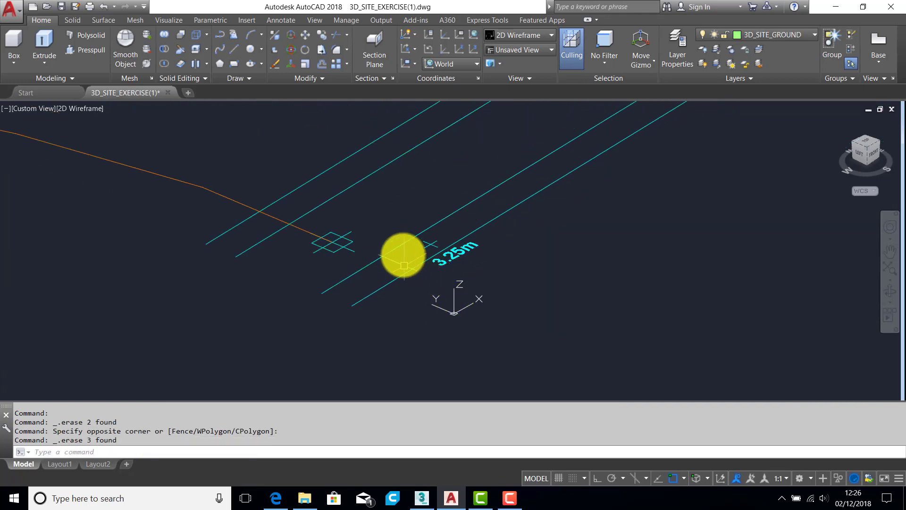
left_click(399, 217)
left_click(505, 283)
key("Delete")
Erase the four hatched level markers at the road ends of the contour lines.
left_click(350, 252)
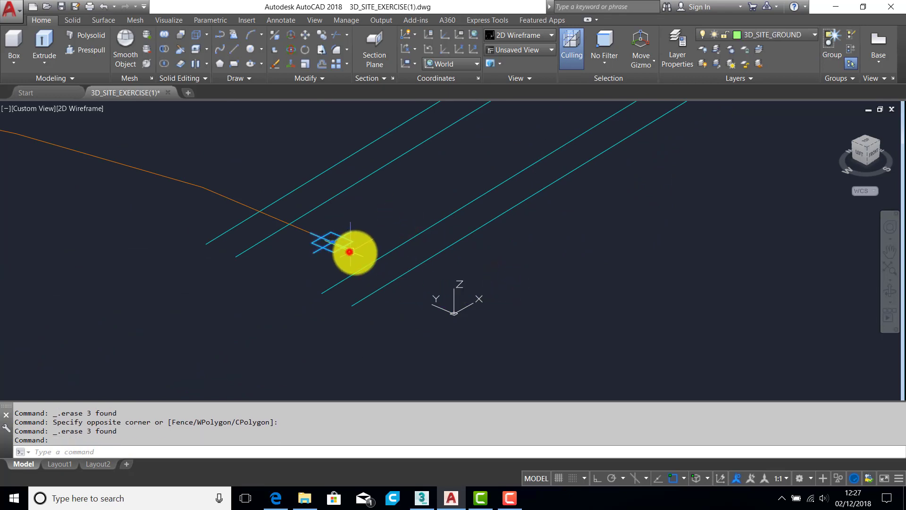
key("Delete")
scroll(448, 232, "down", 4)
middle_click_drag(477, 225, 425, 302)
left_click(507, 220)
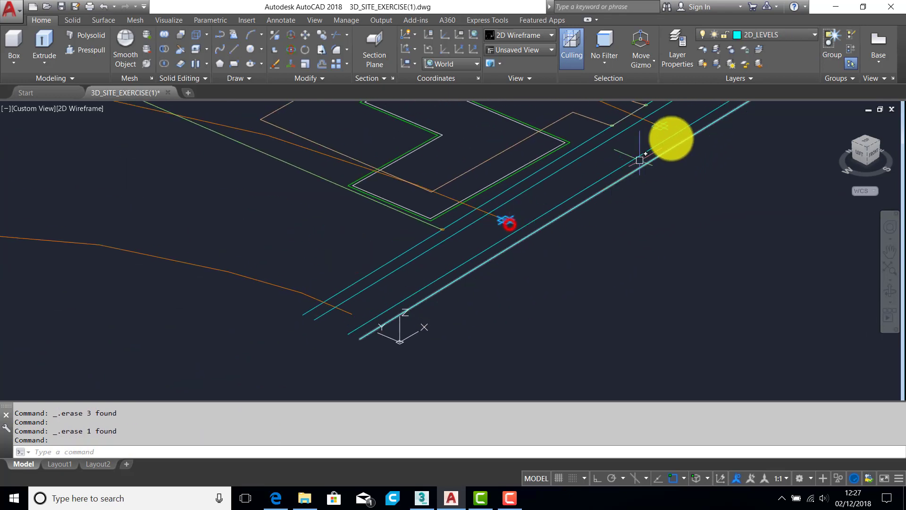
left_click(665, 131)
middle_click_drag(677, 155, 529, 362)
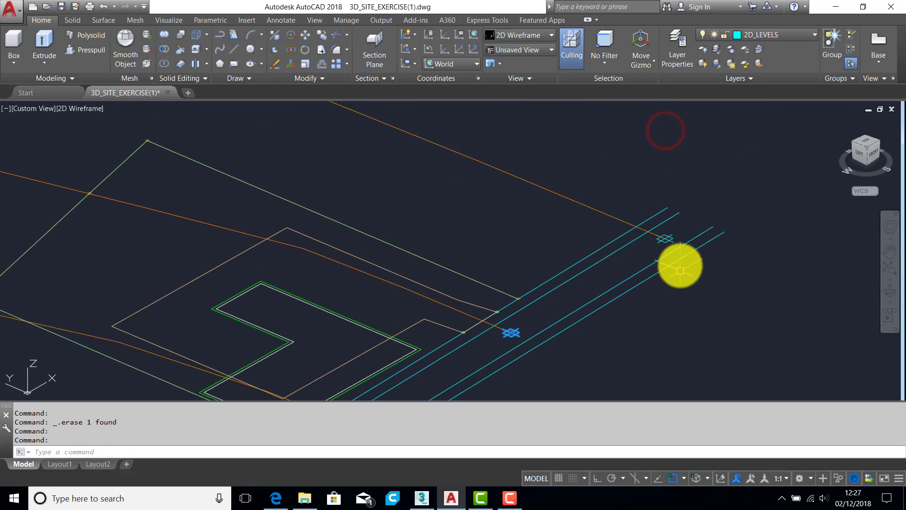
left_click(675, 242)
key("Delete")
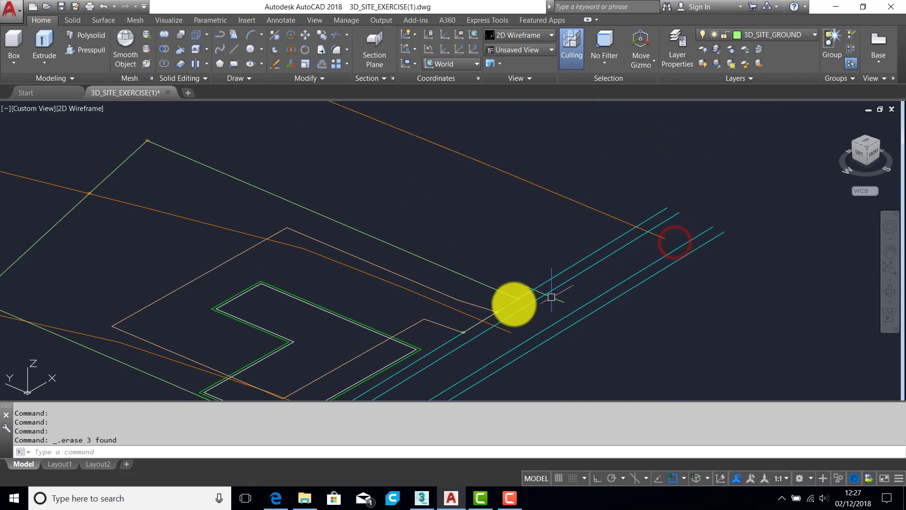
middle_click_drag(511, 303, 576, 223)
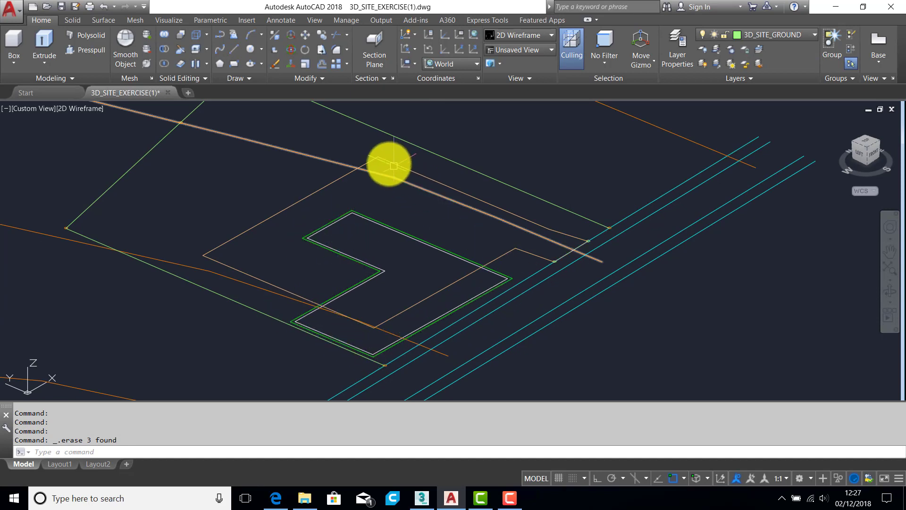
mouse_move(374, 157)
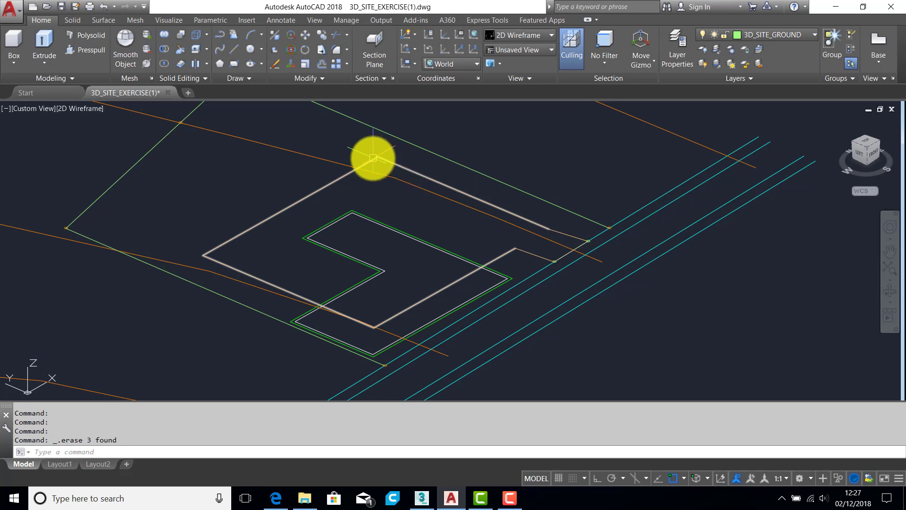
key("Escape")
key("Escape")
key("Escape")
mouse_move(370, 244)
middle_mouse_down()
mouse_move(427, 211)
mouse_move(427, 241)
middle_mouse_up()
scroll(419, 210, "up", 2)
scroll(427, 242, "down", 2)
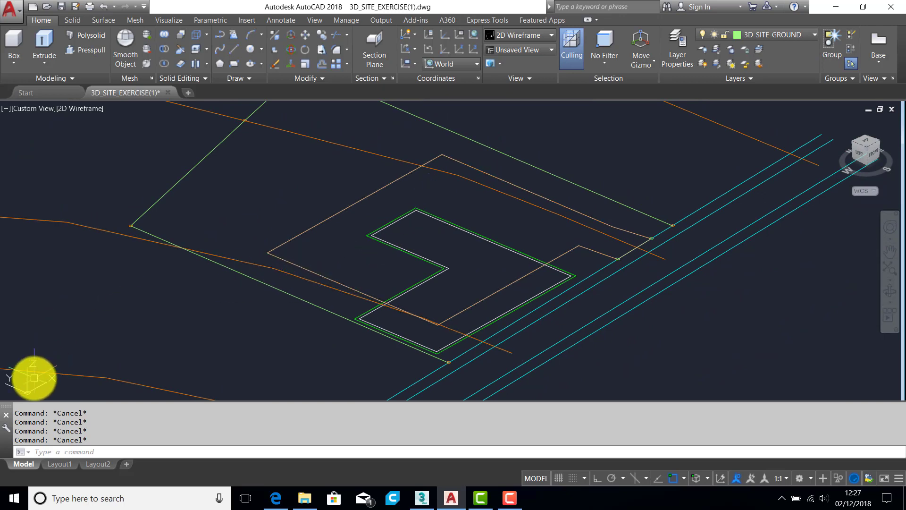
Set the UCS to Front and move the complete building footprint and roof outlines vertically up by 4500 with Ortho on.
left_click(474, 67)
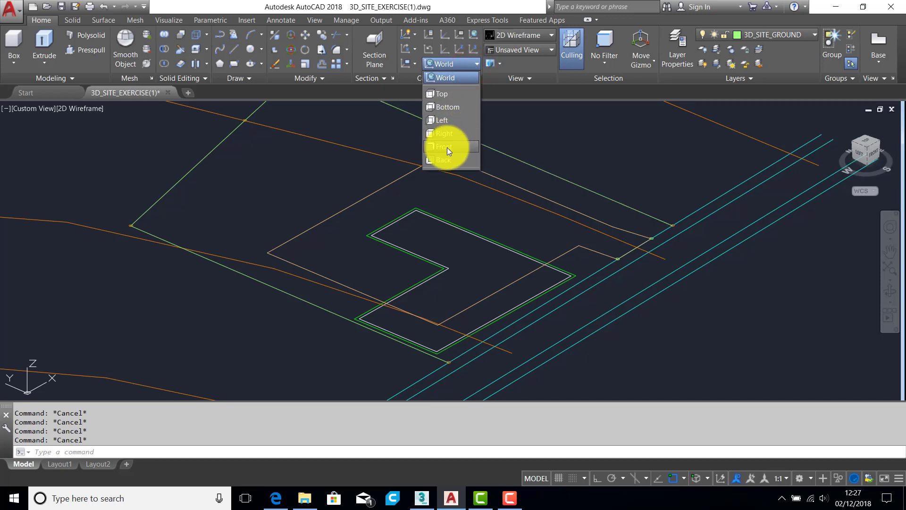
left_click(446, 147)
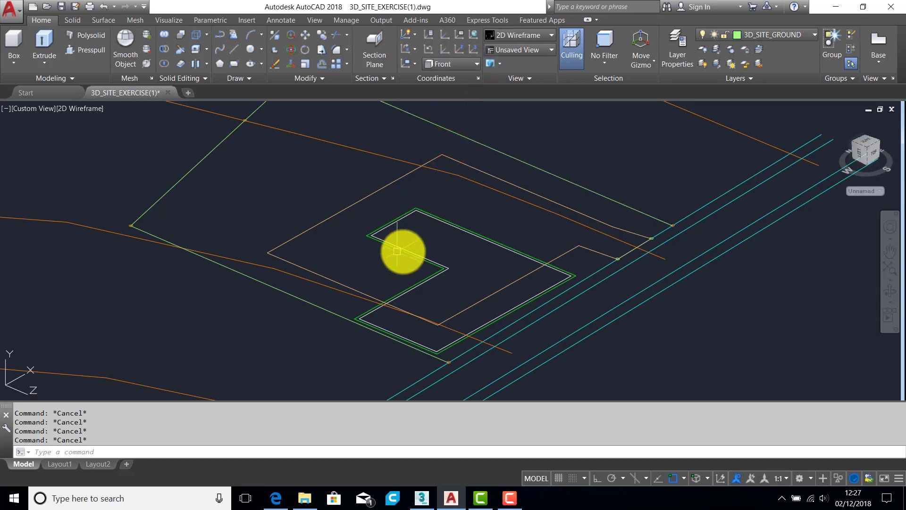
type("M")
key("Return")
left_click(451, 202)
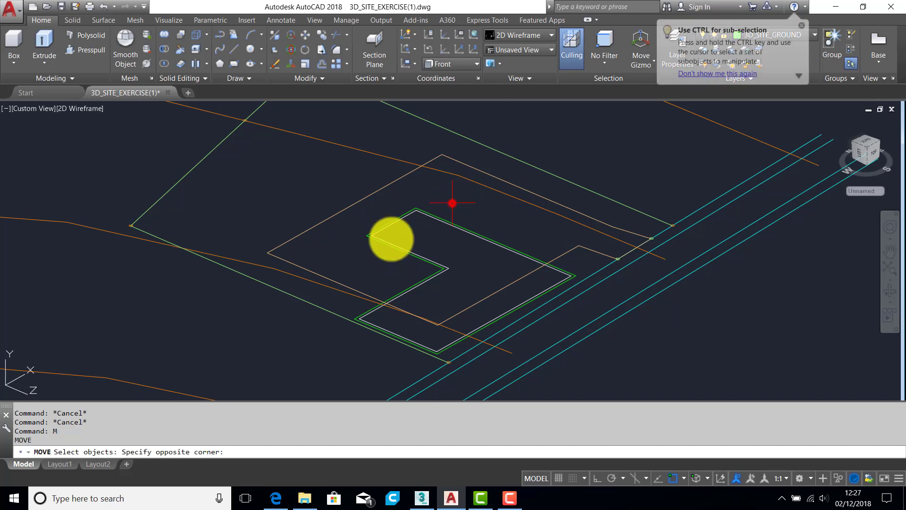
left_click(370, 253)
left_click(453, 282)
left_click(412, 259)
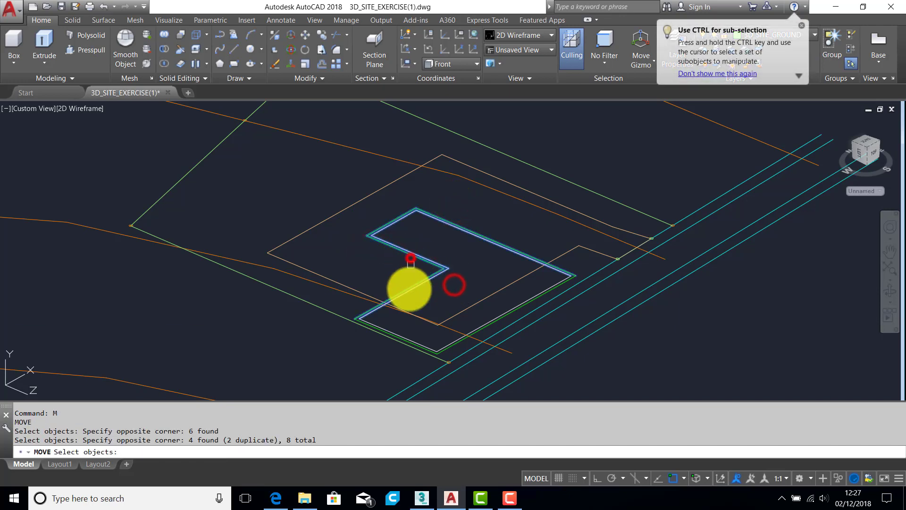
scroll(438, 350, "up", 3)
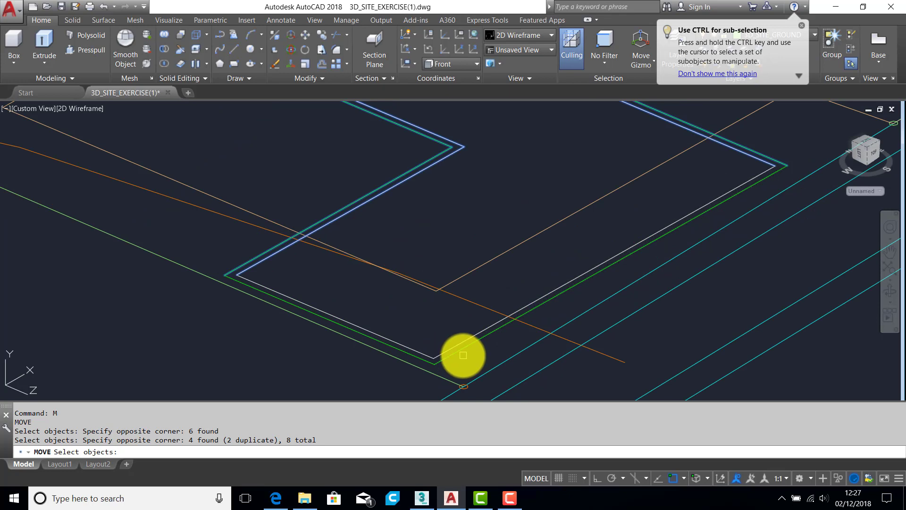
left_click(463, 356)
left_click(435, 337)
left_click(417, 341)
left_click(395, 350)
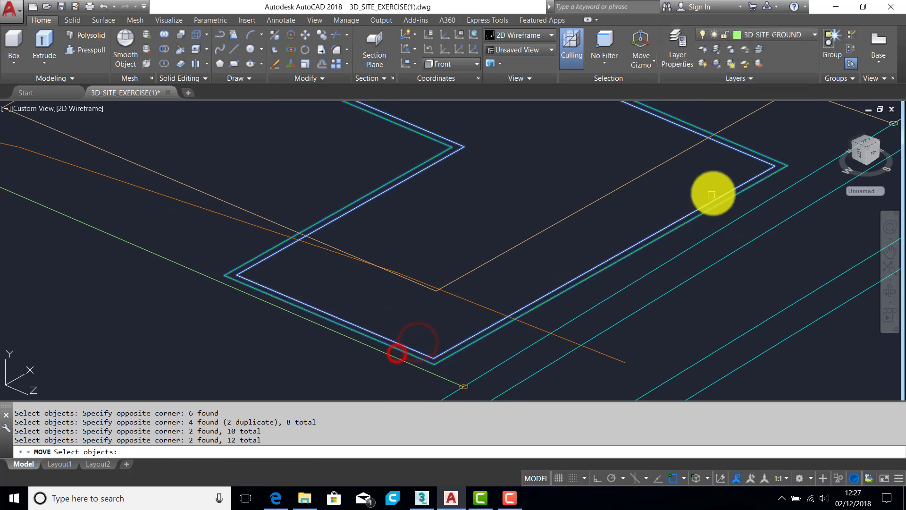
scroll(635, 236, "down", 4)
middle_click_drag(635, 236, 606, 248)
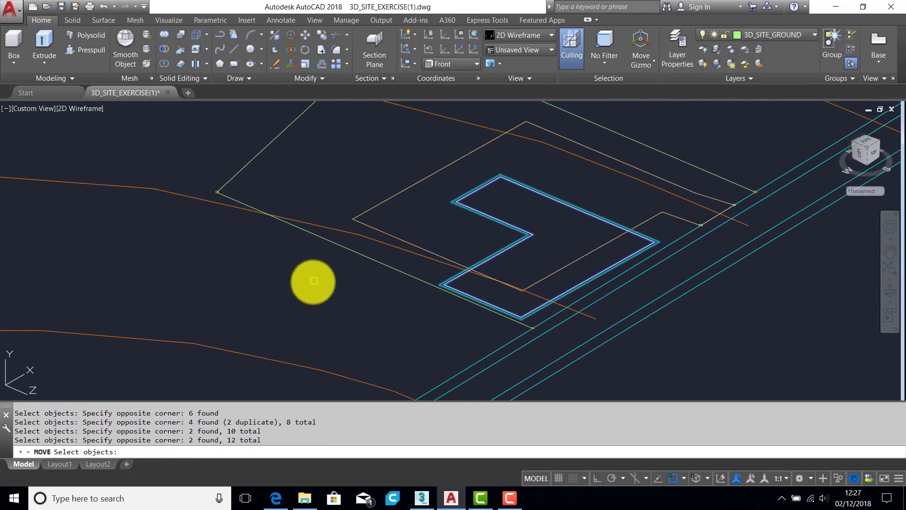
key("Return")
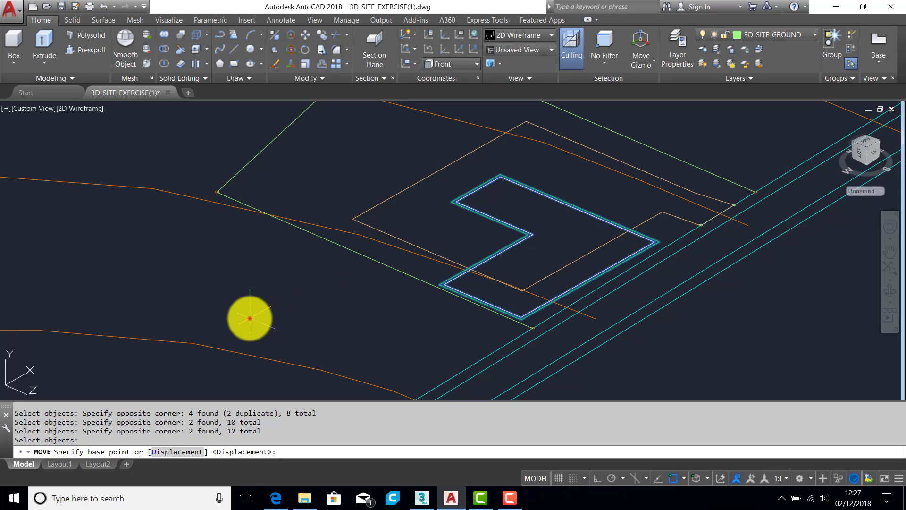
left_click(249, 318)
left_click(597, 477)
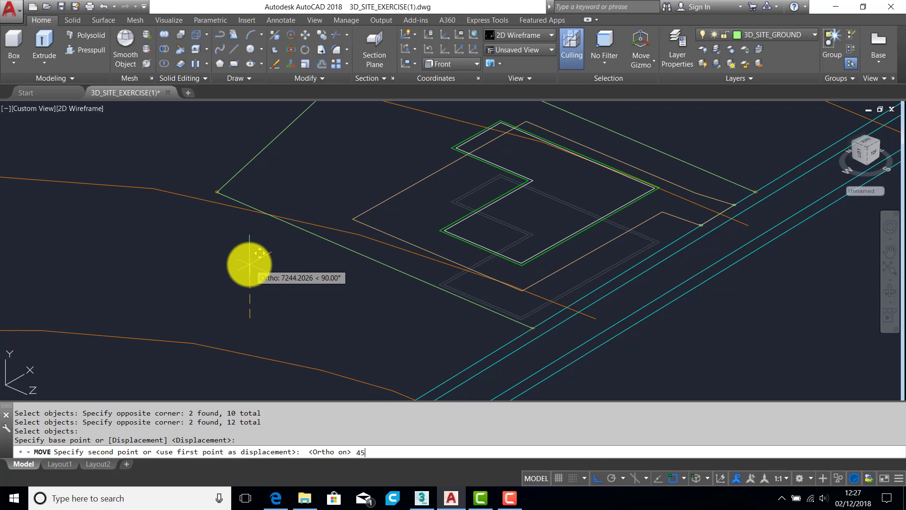
key("Return")
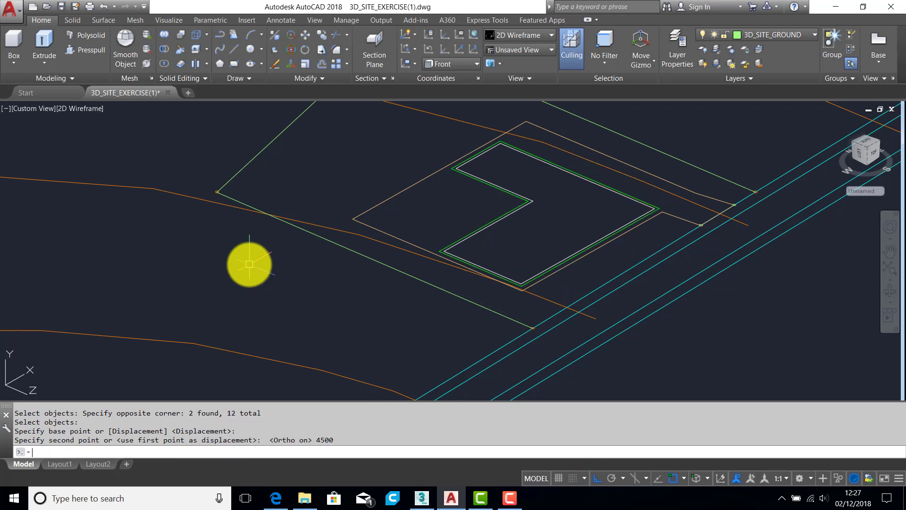
Measure from the roof outline's back corner to the paving outline's back corner and check the Delta Y height difference.
middle_click_drag(445, 182, 422, 218)
scroll(463, 208, "up", 4)
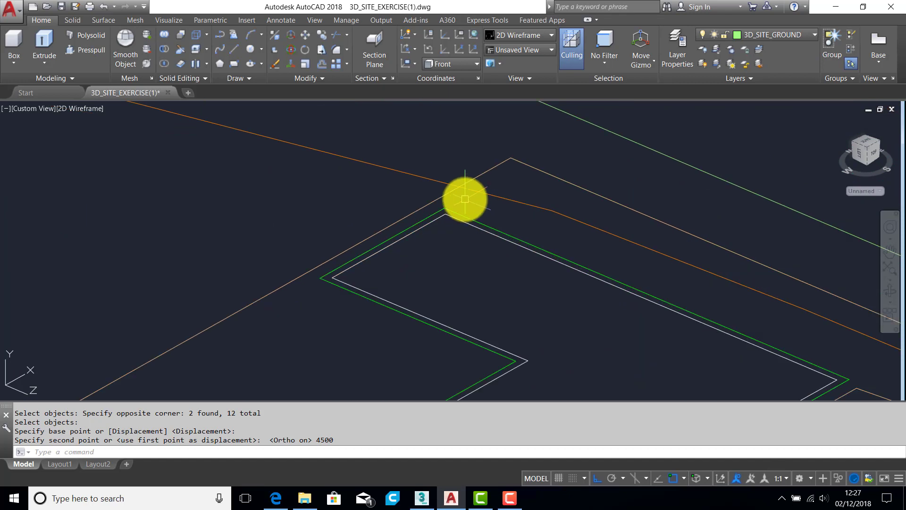
key("Escape")
key("Escape")
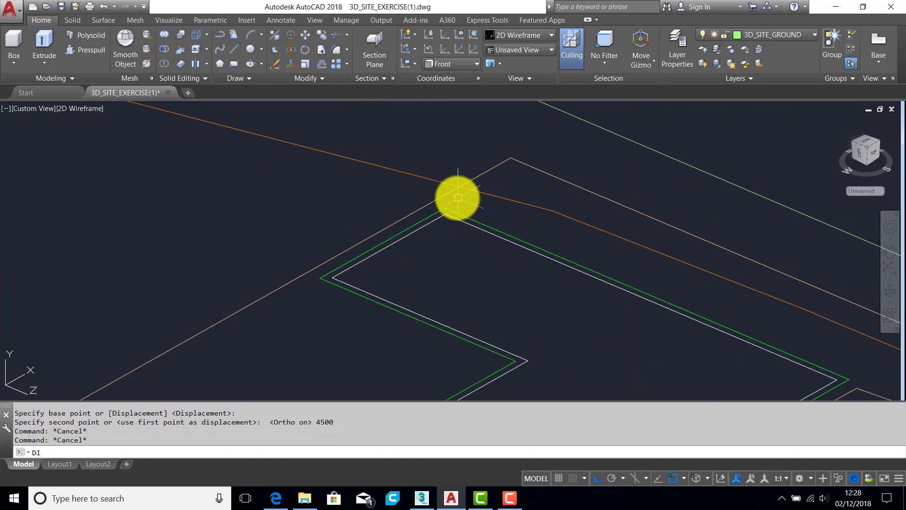
type("DI")
key("Return")
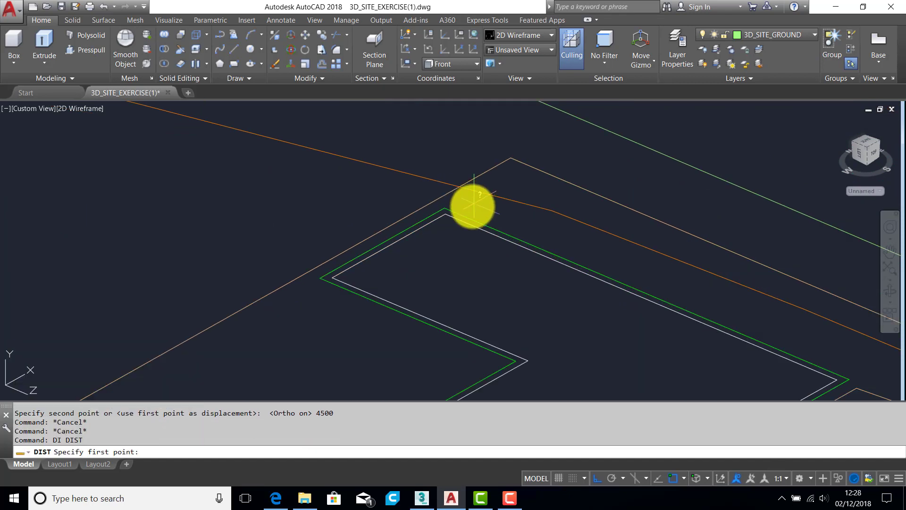
left_click(448, 206)
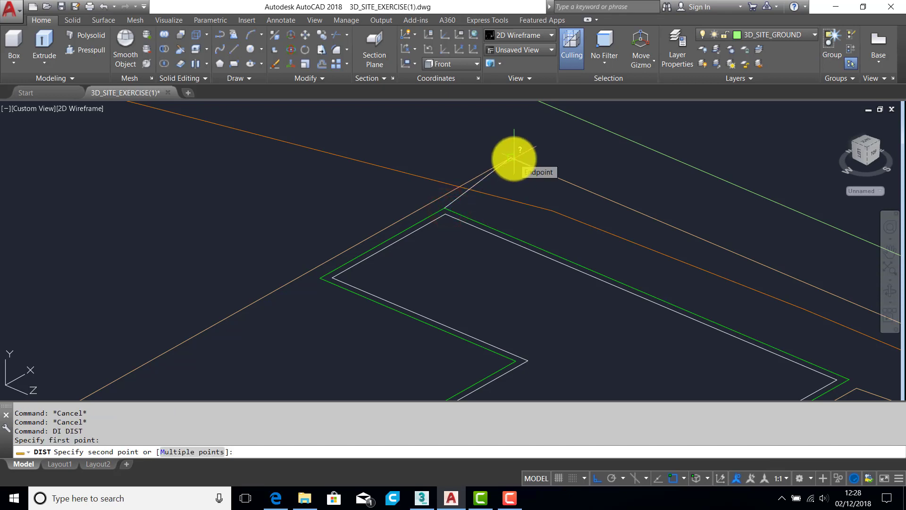
left_click(514, 159)
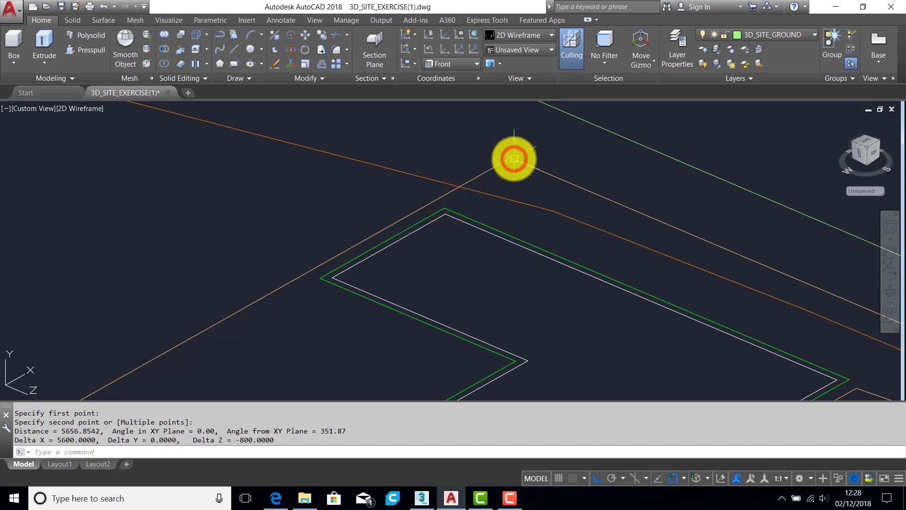
left_click(177, 440)
left_click(130, 443)
left_click(136, 442)
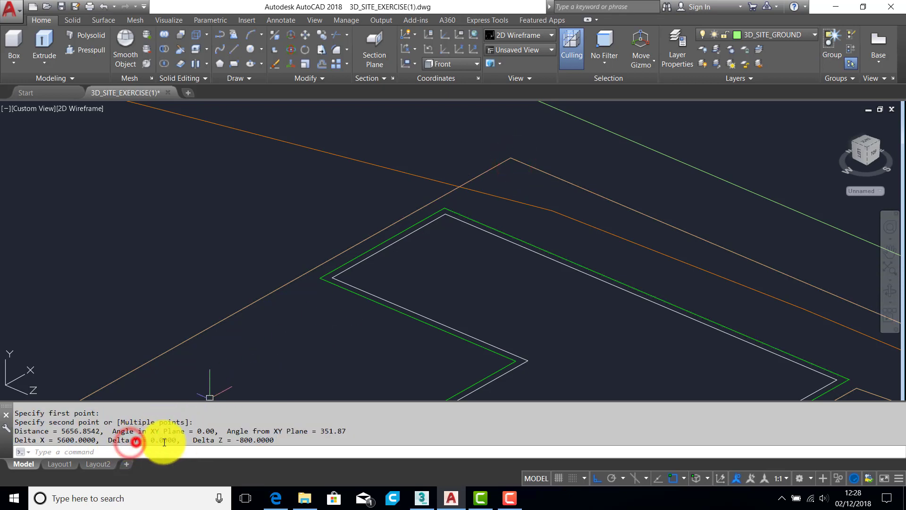
Return the UCS to World after the height measurement.
key("Escape")
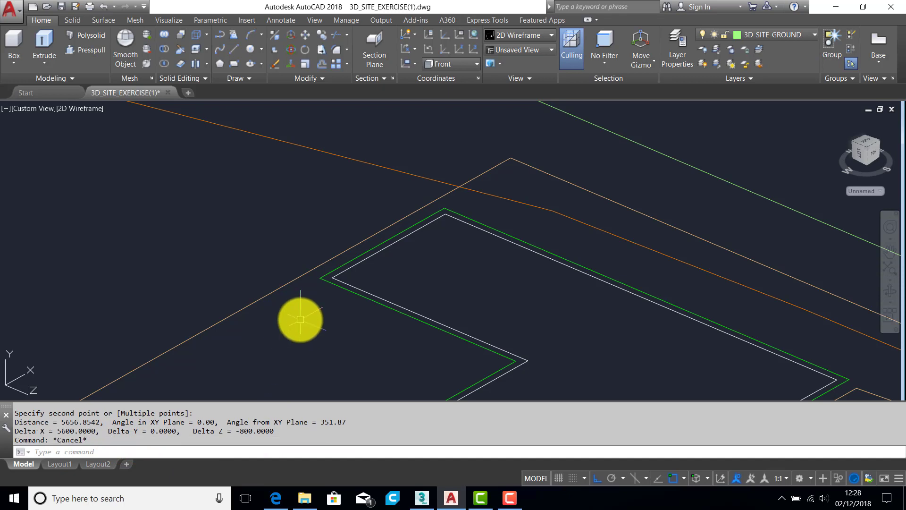
key("Escape")
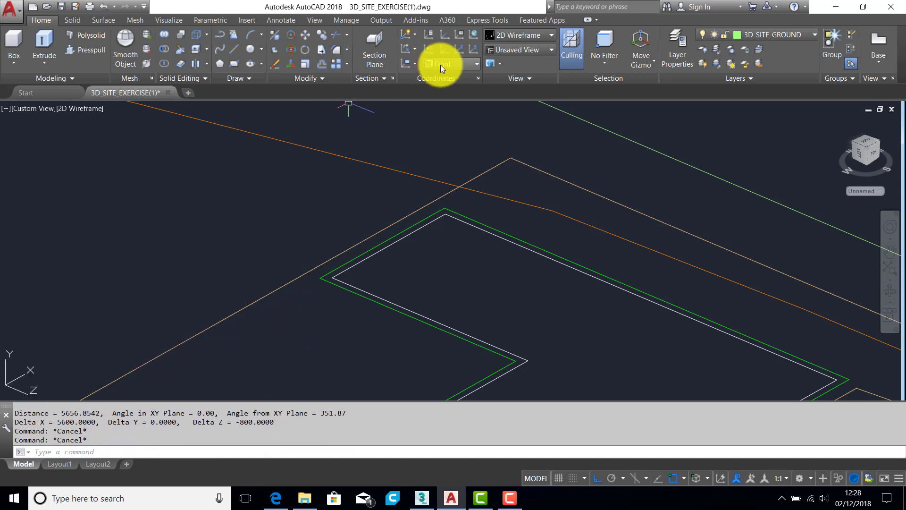
left_click(468, 64)
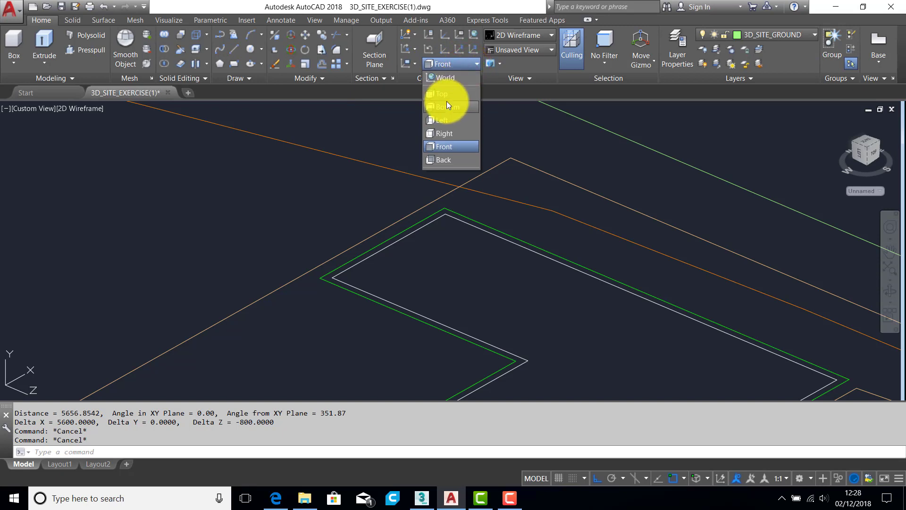
left_click(448, 77)
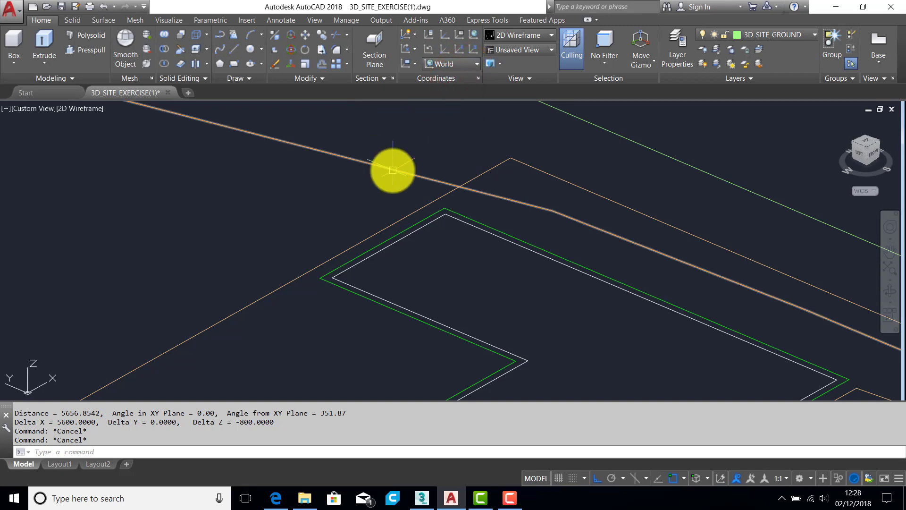
scroll(392, 170, "down", 3)
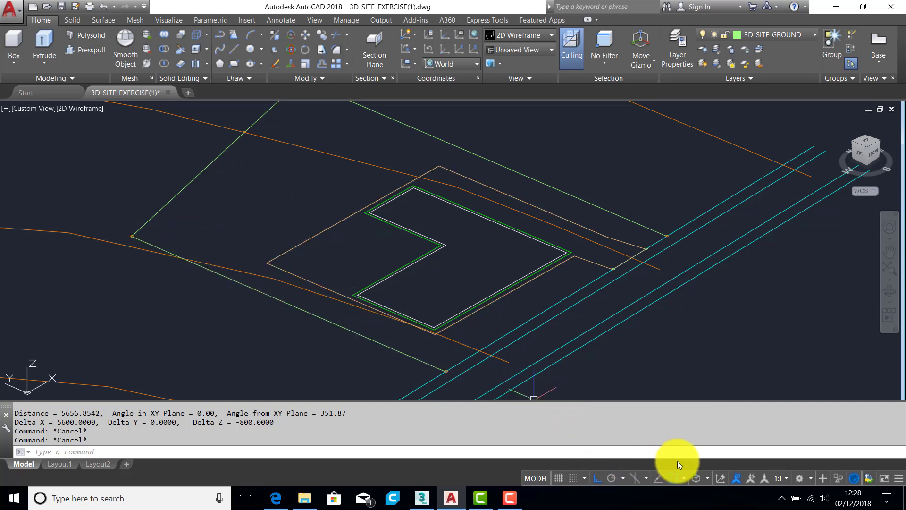
Limit the running object snaps to Endpoint and Nearest, turning off Midpoint, Center and Node.
left_click(684, 479)
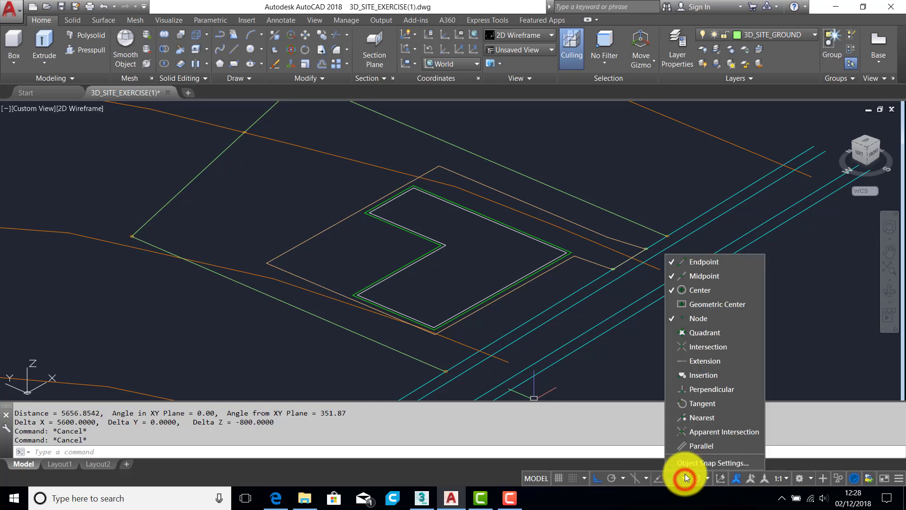
left_click(669, 290)
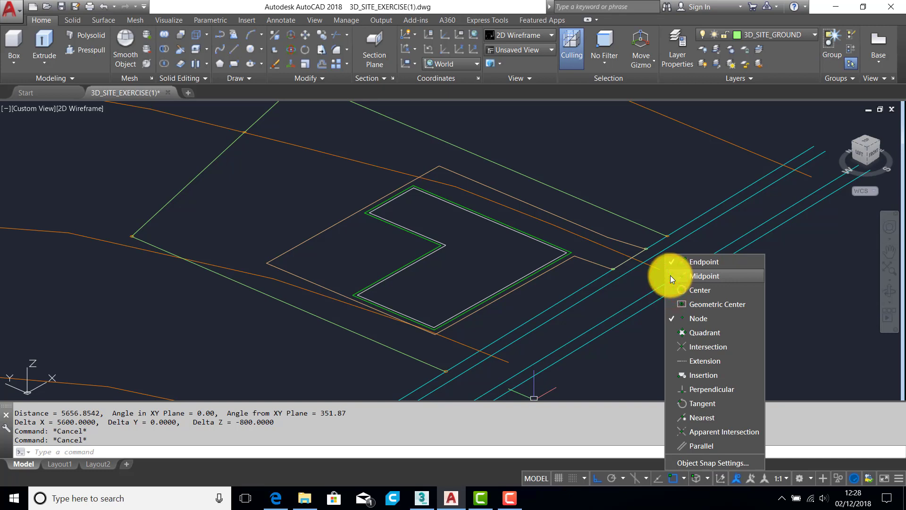
left_click(670, 318)
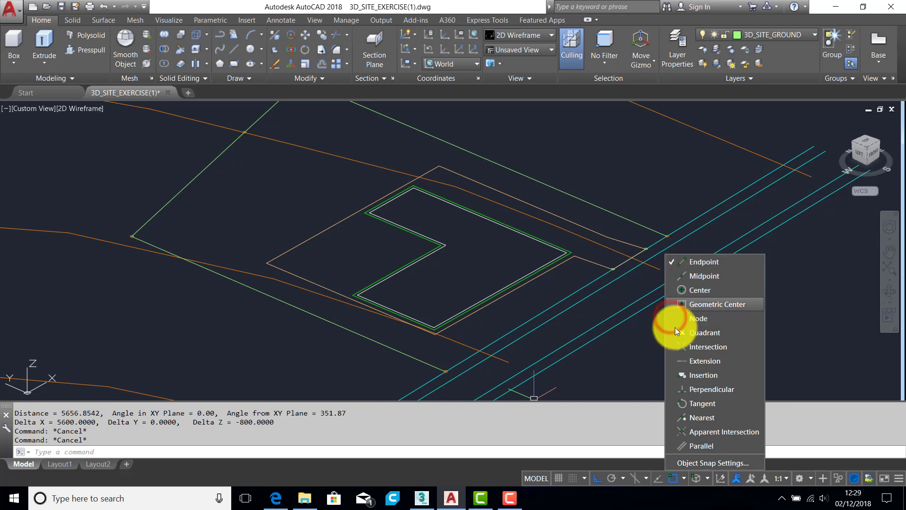
left_click(702, 417)
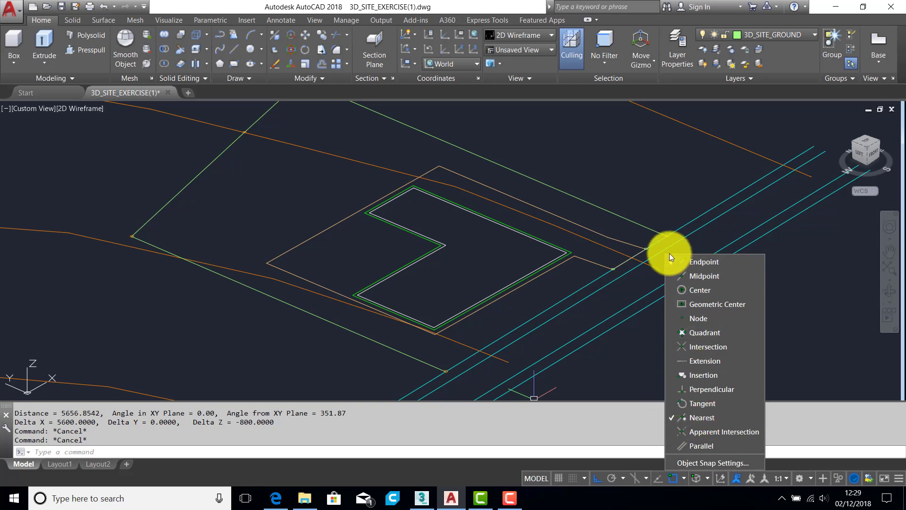
left_click(268, 225)
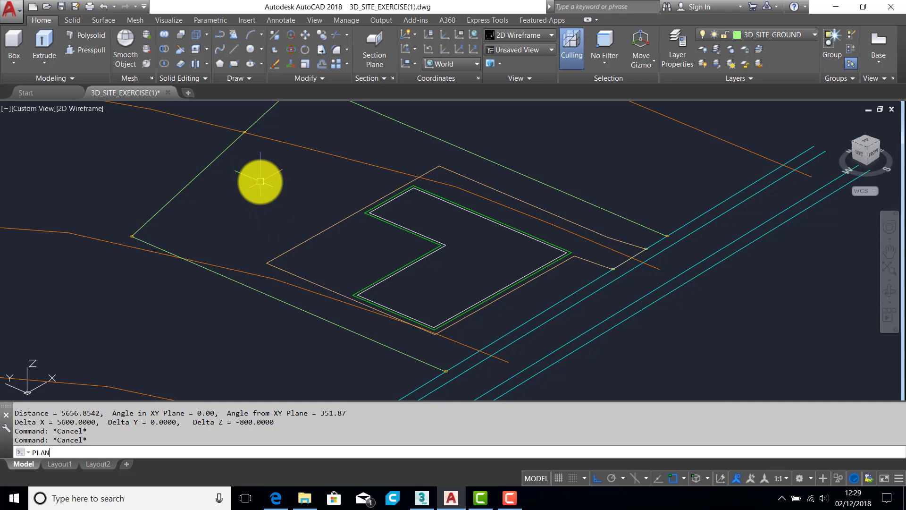
Switch to the plan view of the current UCS and check the contour's vertex just inside the site's north boundary.
type("PLAN")
key("Return")
key("Return")
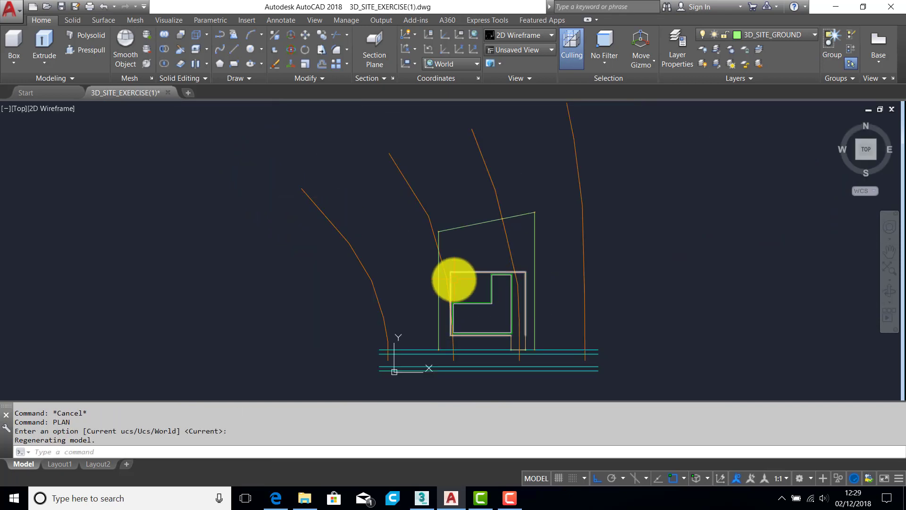
scroll(554, 221, "up", 5)
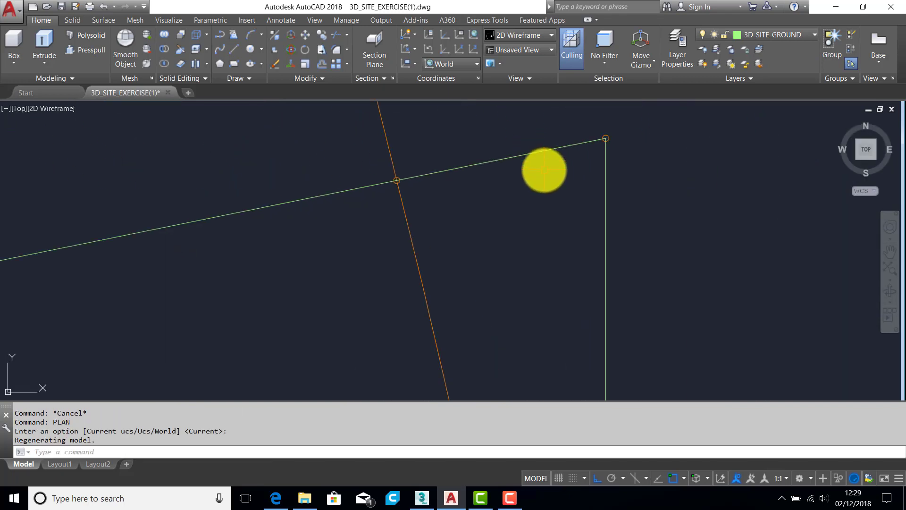
middle_click_drag(544, 170, 501, 144)
scroll(506, 147, "down", 4)
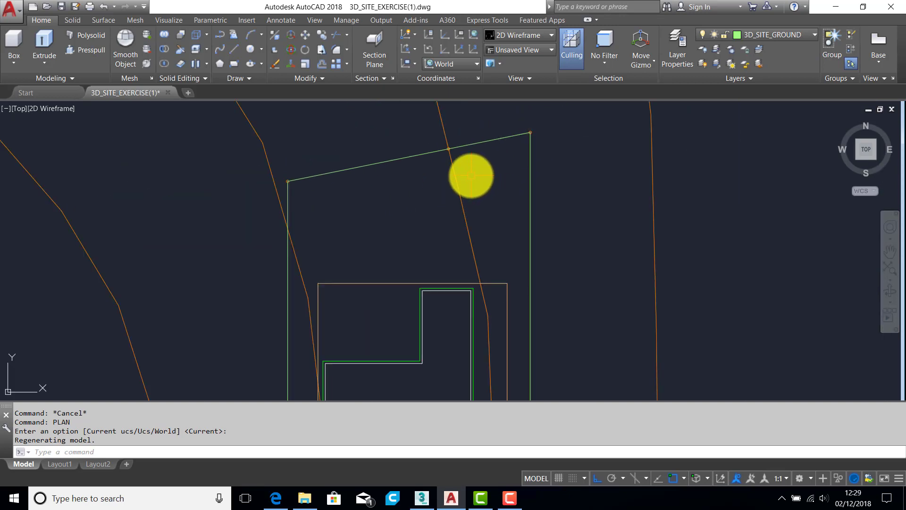
middle_click_drag(485, 243, 469, 227)
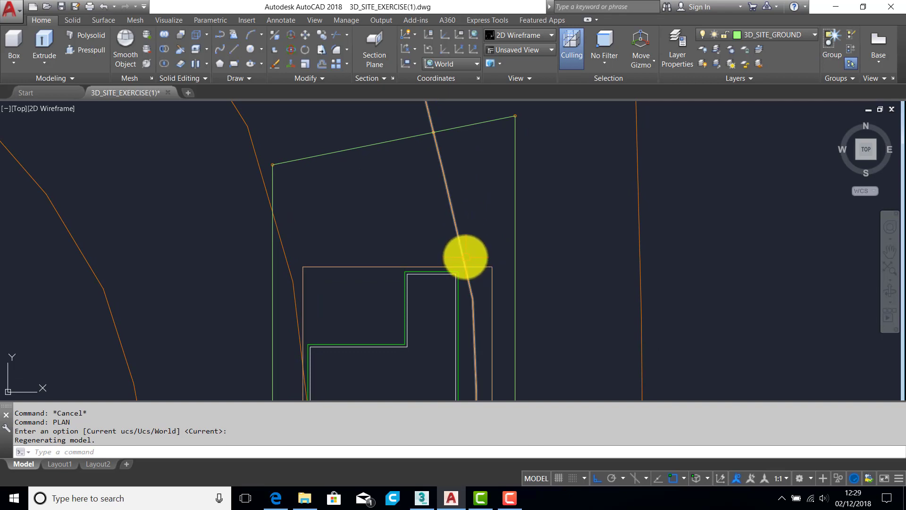
mouse_move(465, 257)
middle_mouse_down()
mouse_move(456, 236)
mouse_move(468, 229)
middle_mouse_up()
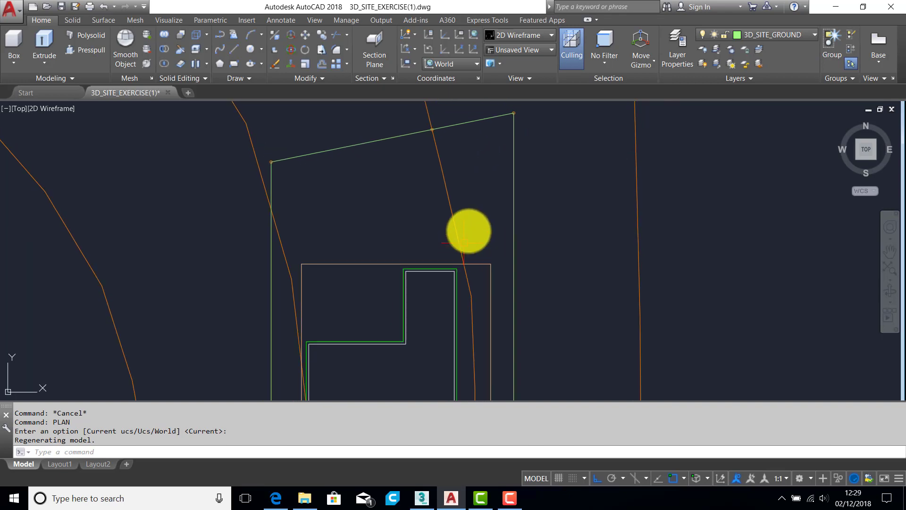
middle_click_drag(481, 130, 472, 152)
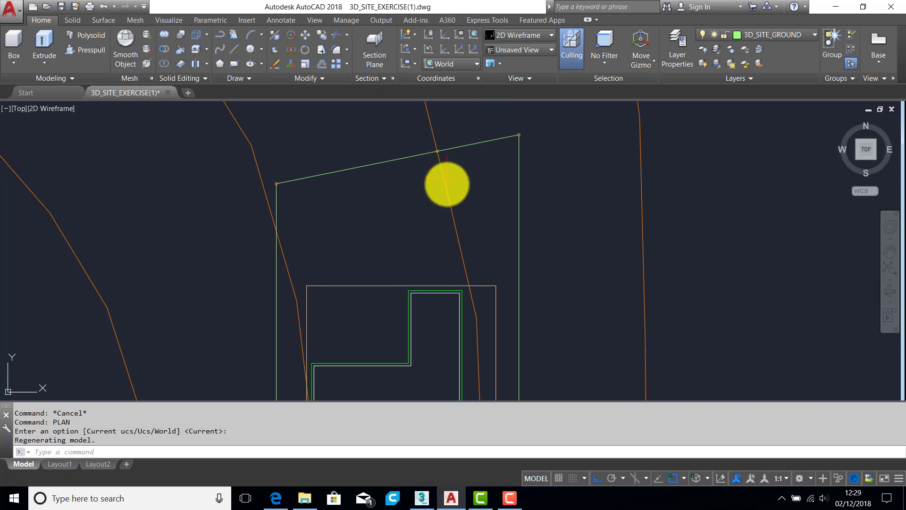
left_click(445, 185)
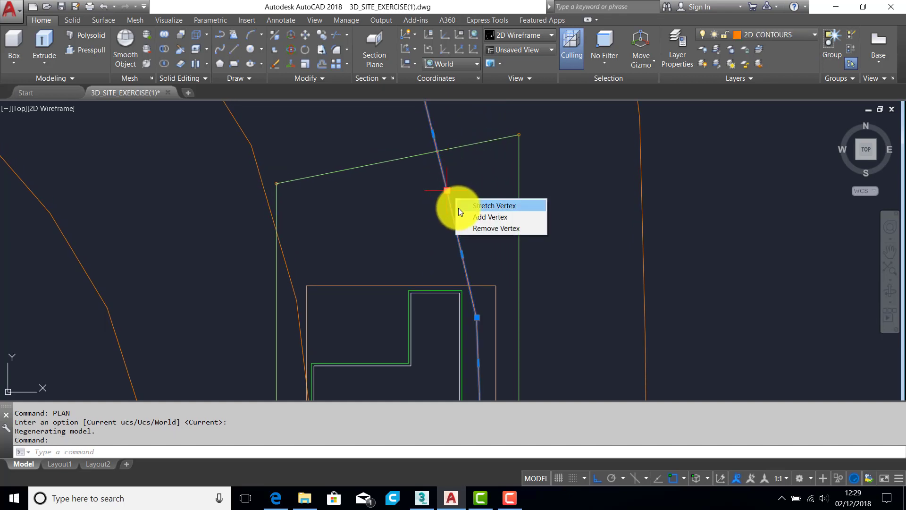
key("Escape")
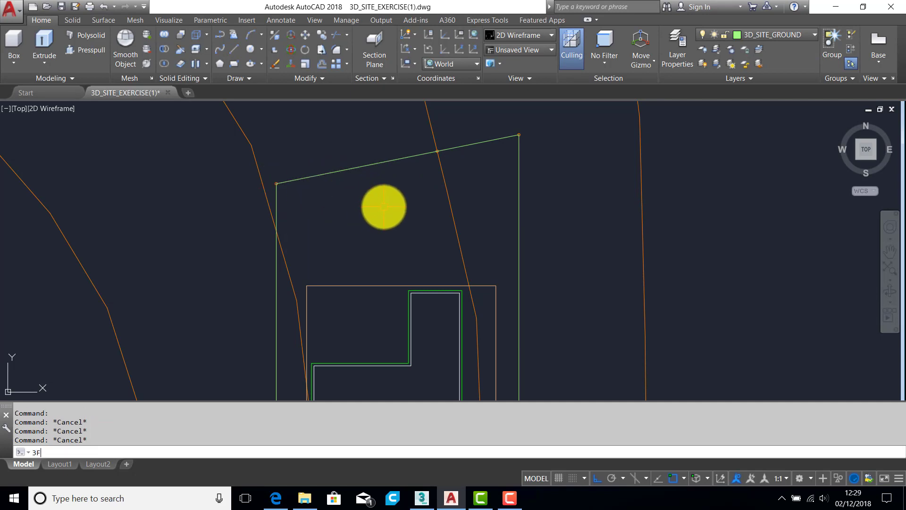
Create a triangular 3D face between the site's northwest corner, the contour vertex inside the boundary and the contour's crossing point on the north boundary.
key("Return")
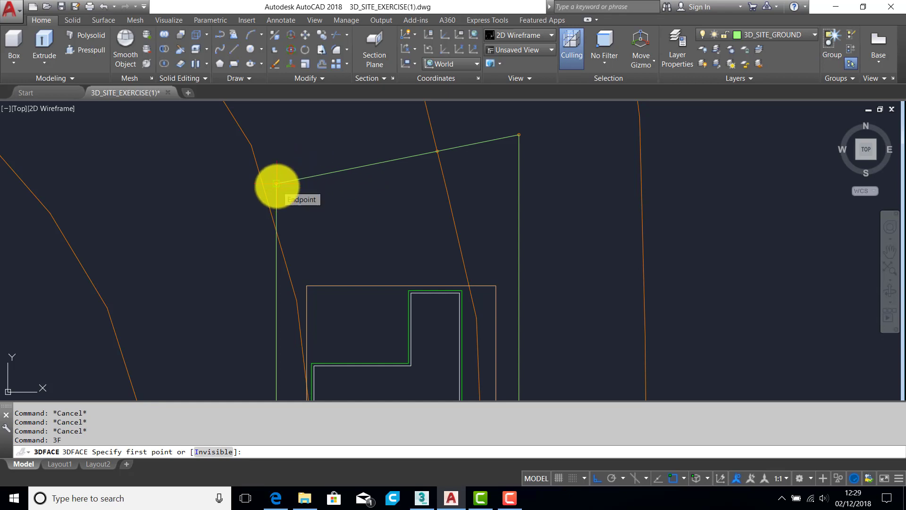
left_click(276, 183)
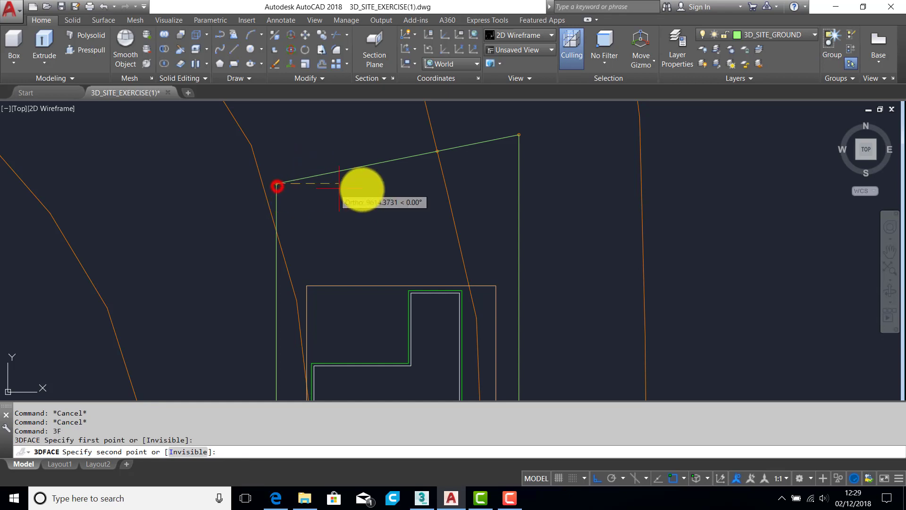
left_click(448, 192)
left_click(436, 150)
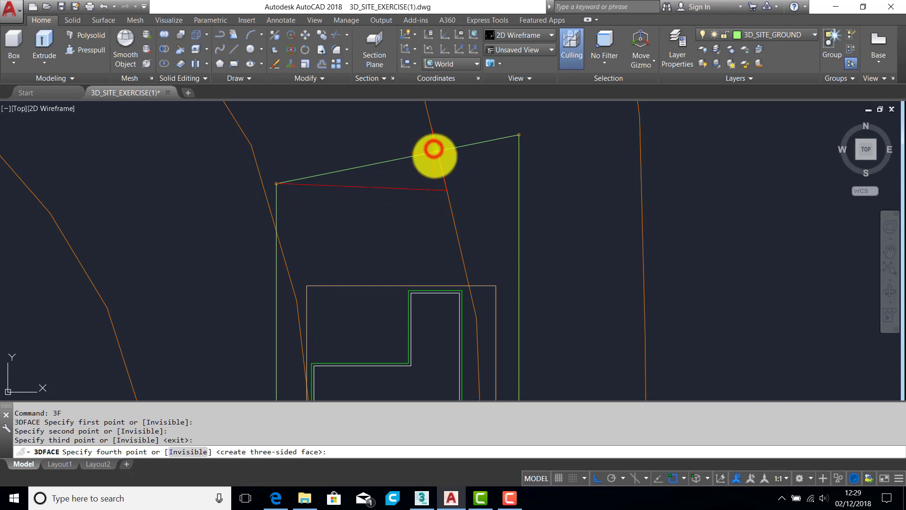
left_click(448, 168)
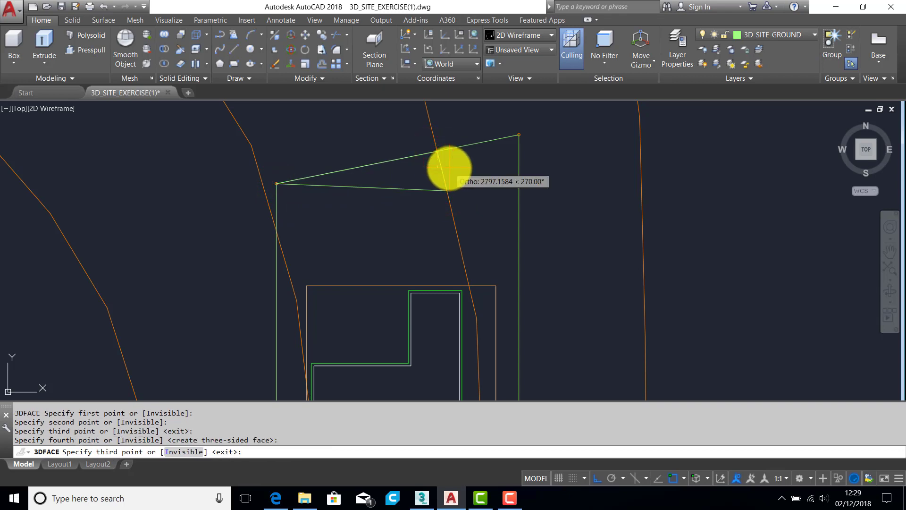
key("Return")
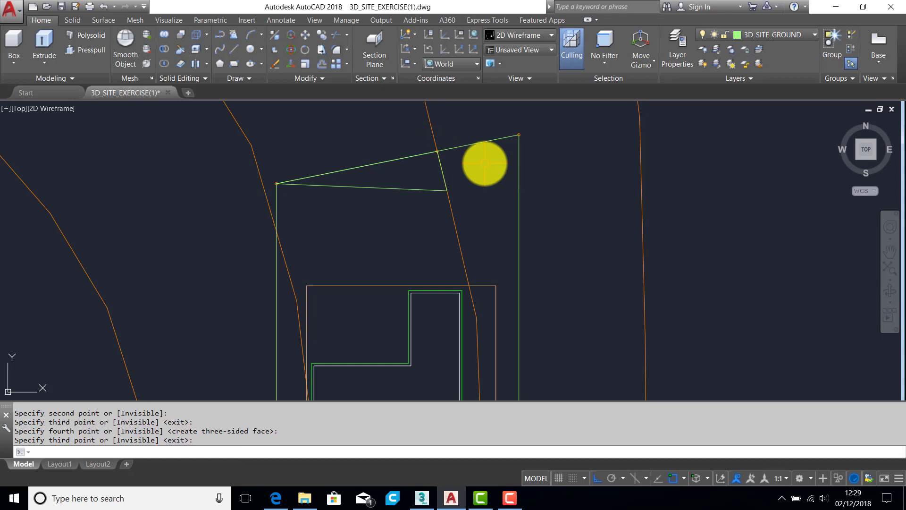
Create a triangular 3D face between the site's northeast corner, the contour's crossing point on the north boundary and the contour vertex below it.
key("Return")
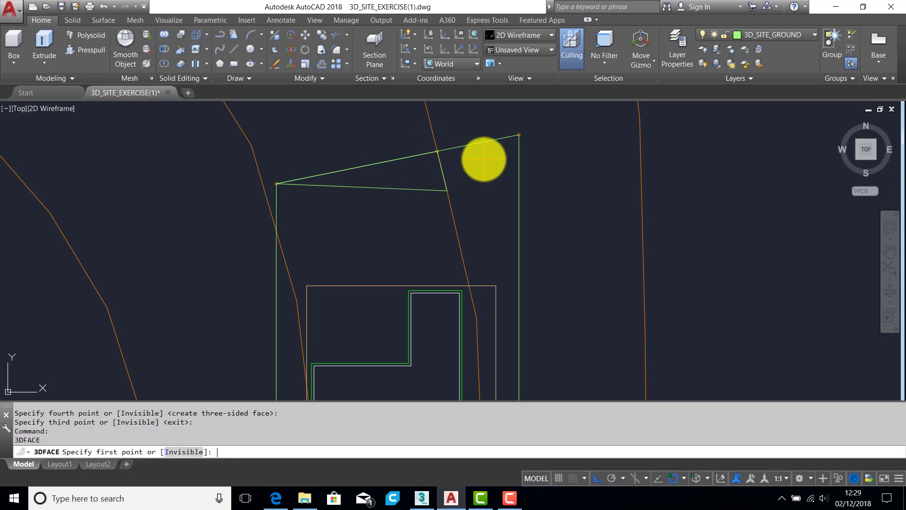
left_click(519, 134)
left_click(435, 152)
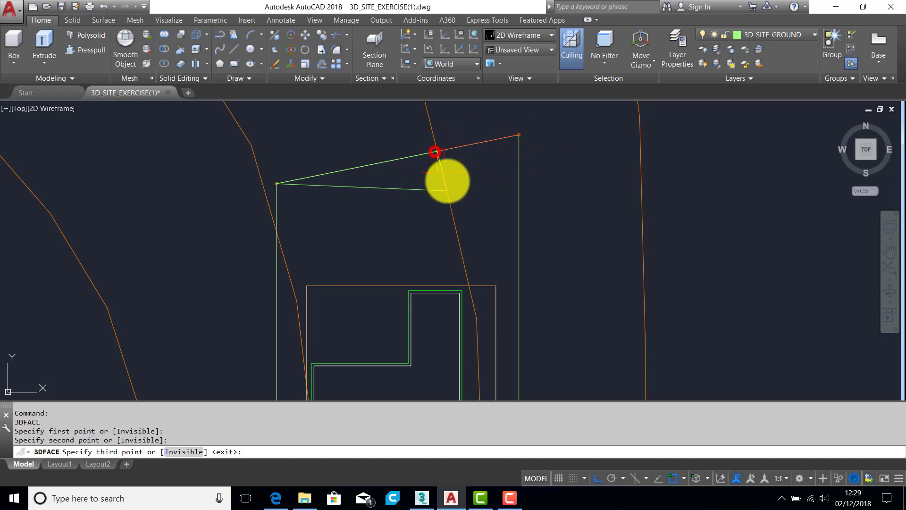
left_click(447, 189)
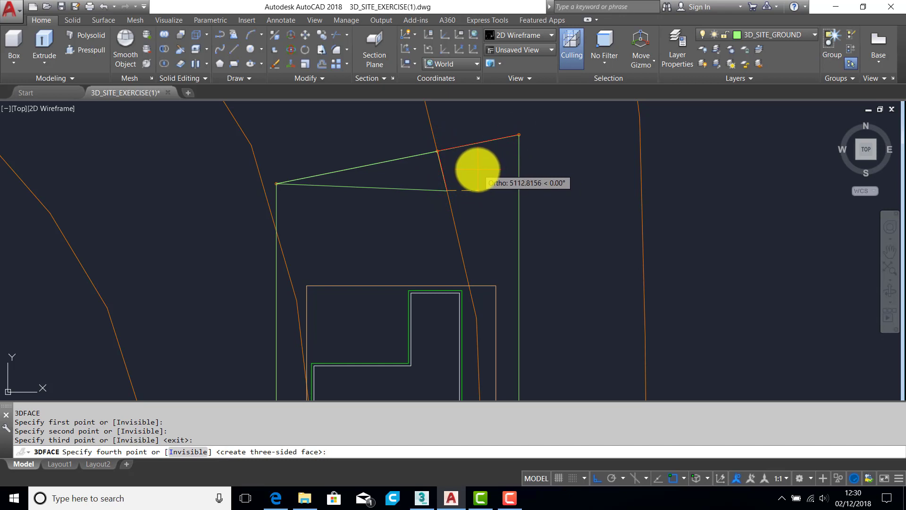
key("Return")
key("Return")
Create a triangular 3D face between the paving outline's northeast corner, a nearest point on the east boundary and a nearest point on the contour.
key("Return")
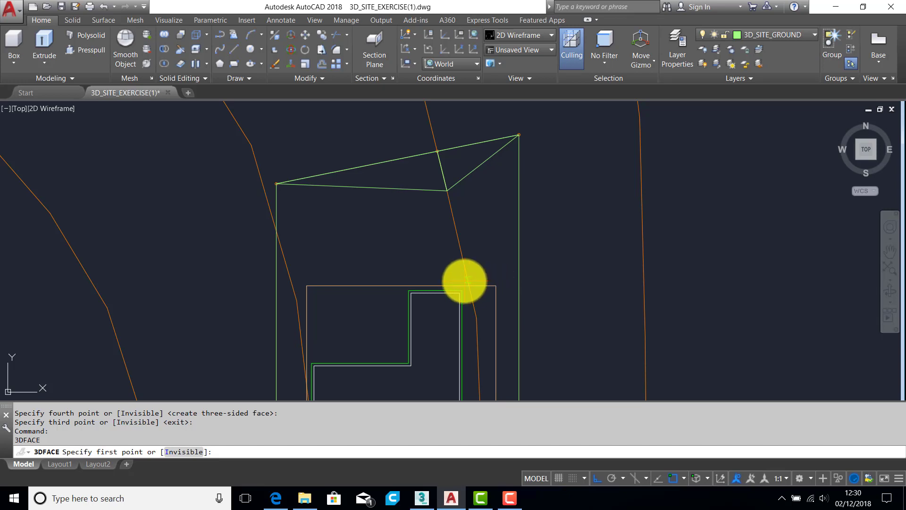
scroll(470, 287, "up", 4)
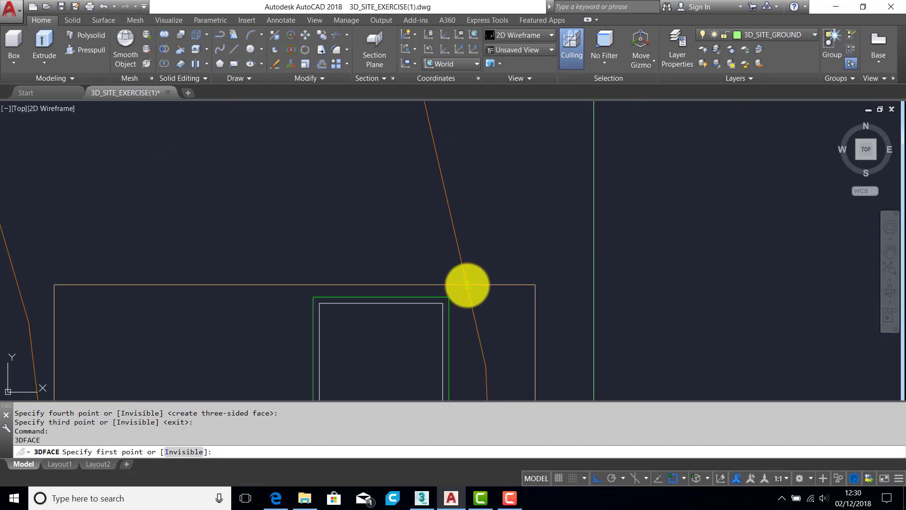
scroll(467, 285, "down", 2)
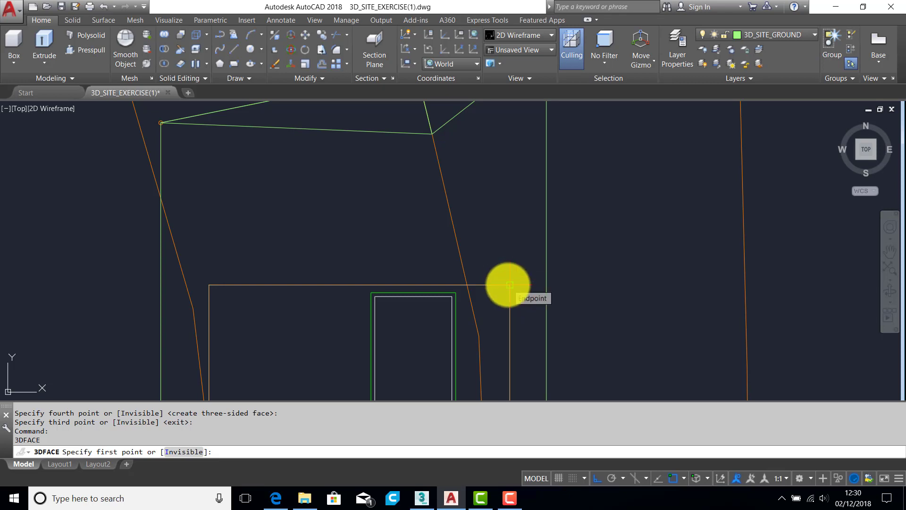
left_click(509, 285)
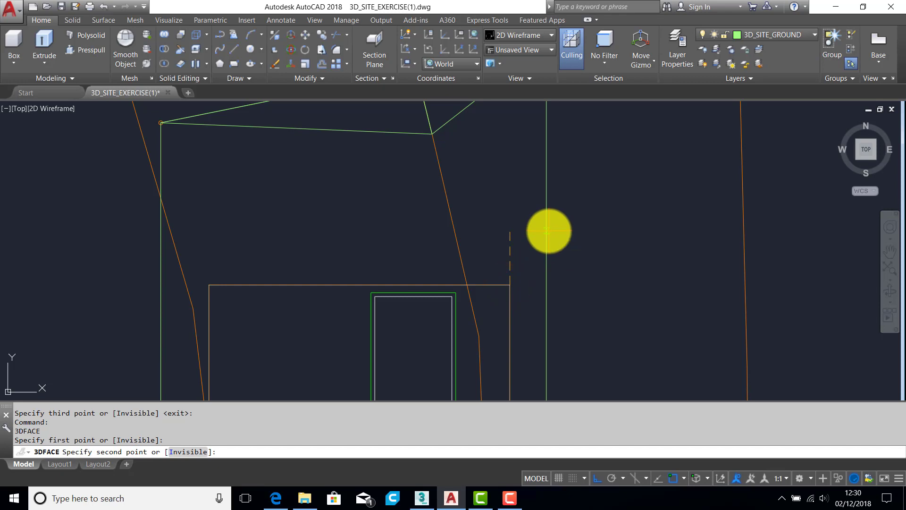
left_click(547, 231)
left_click(458, 239)
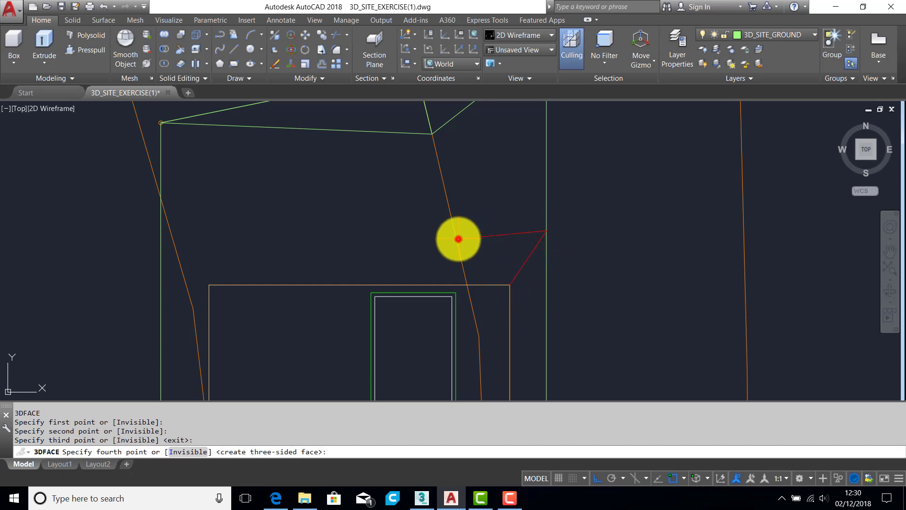
key("Return")
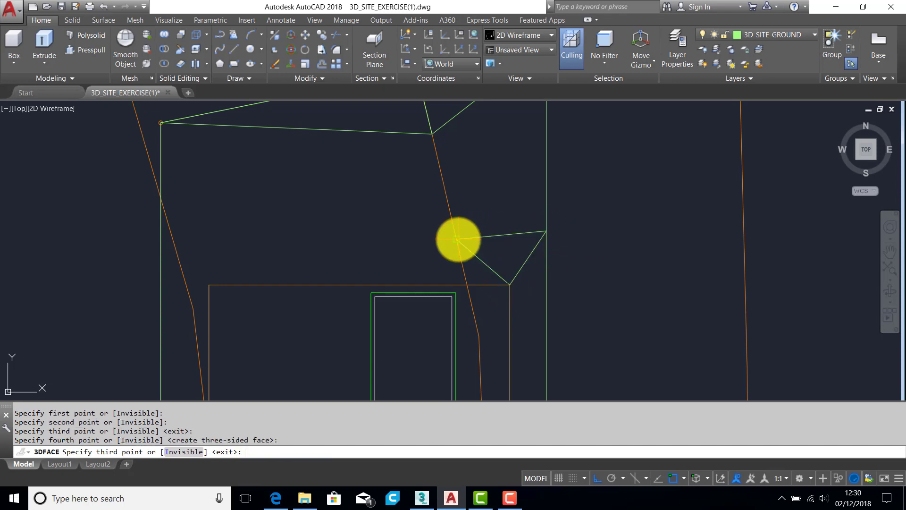
key("Return")
Create a triangular 3D face between the paving outline's northeast corner, the nearby face corner on the contour and the paving's northwest corner.
key("Return")
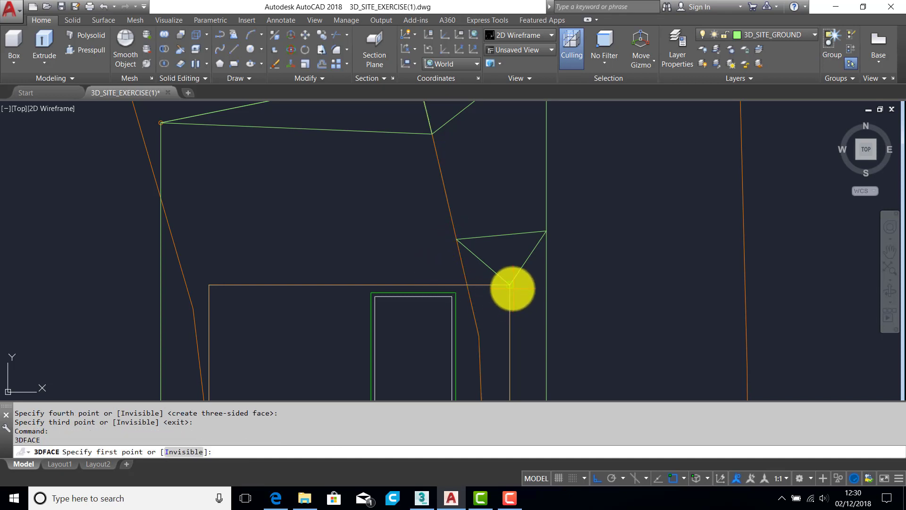
left_click(510, 285)
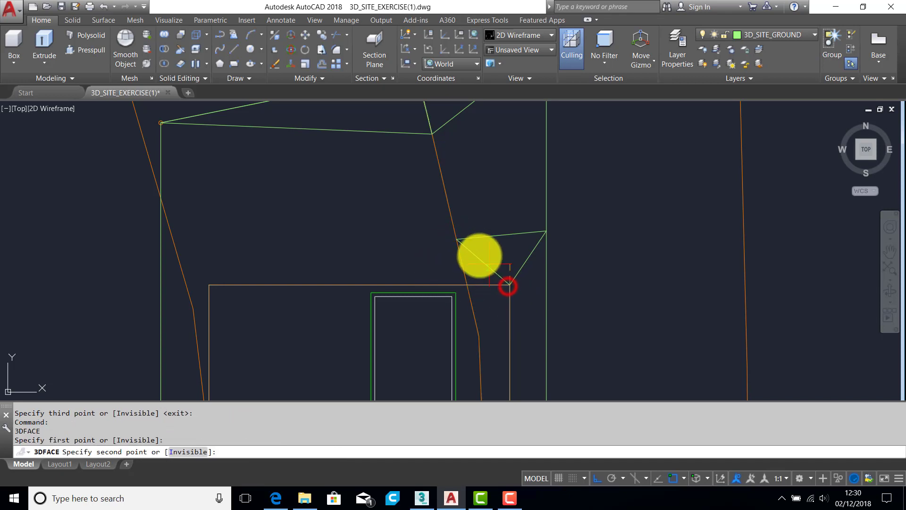
left_click(456, 240)
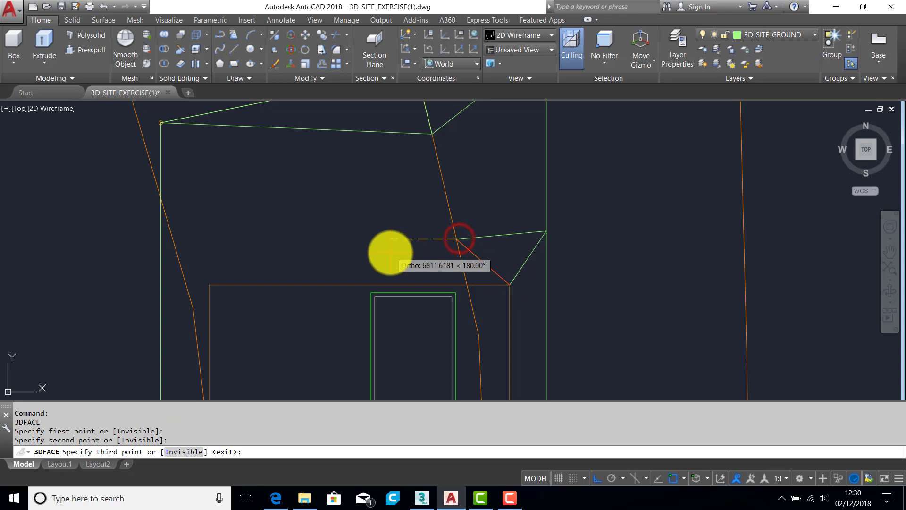
left_click(206, 281)
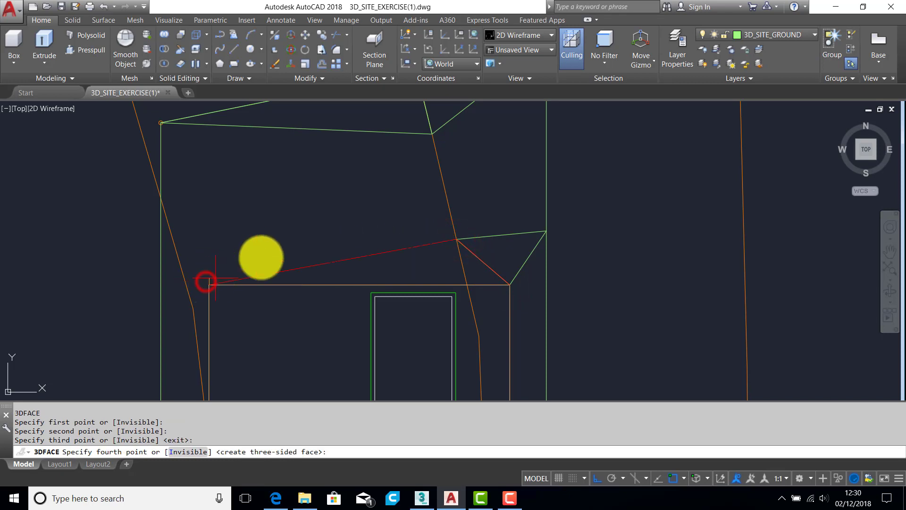
right_click(299, 228)
right_click(301, 228)
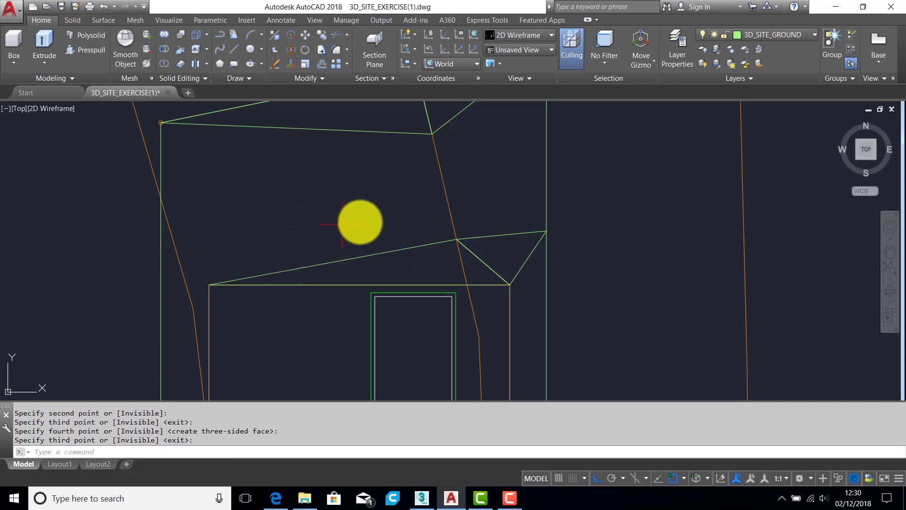
Create a triangular 3D face between the face corner on the contour, the face corner on the east boundary and the contour vertex inside the north boundary.
scroll(323, 245, "up", 3)
scroll(402, 256, "down", 4)
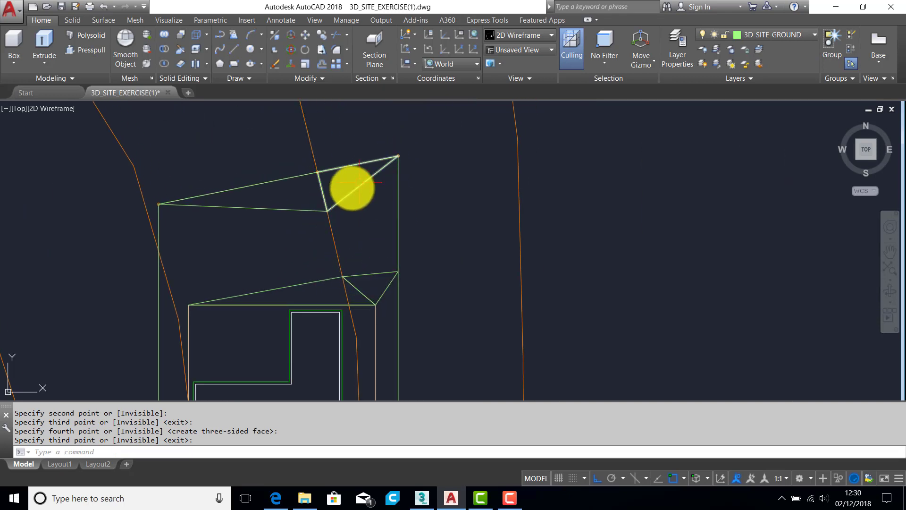
key("Return")
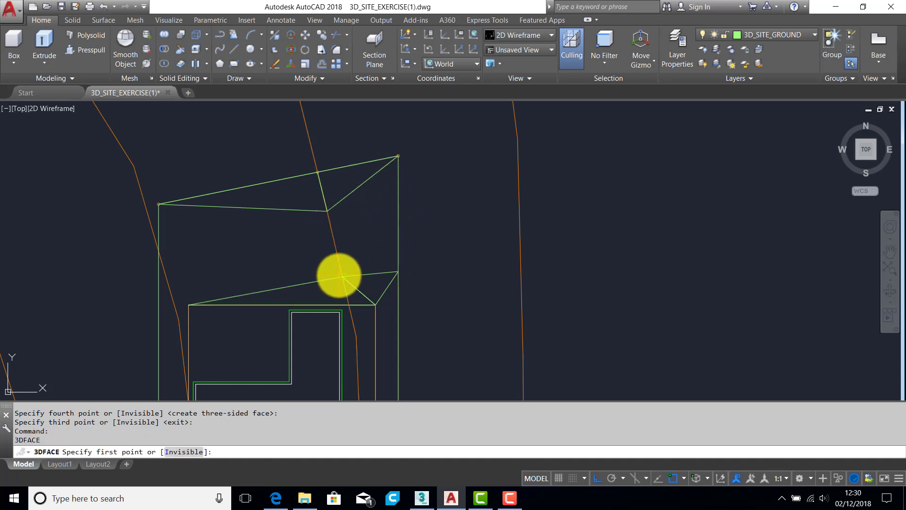
left_click(341, 276)
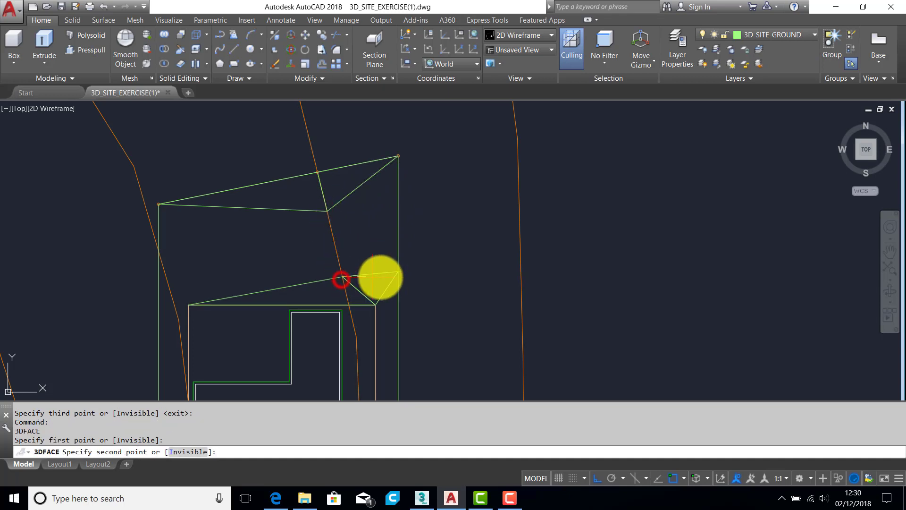
left_click(398, 271)
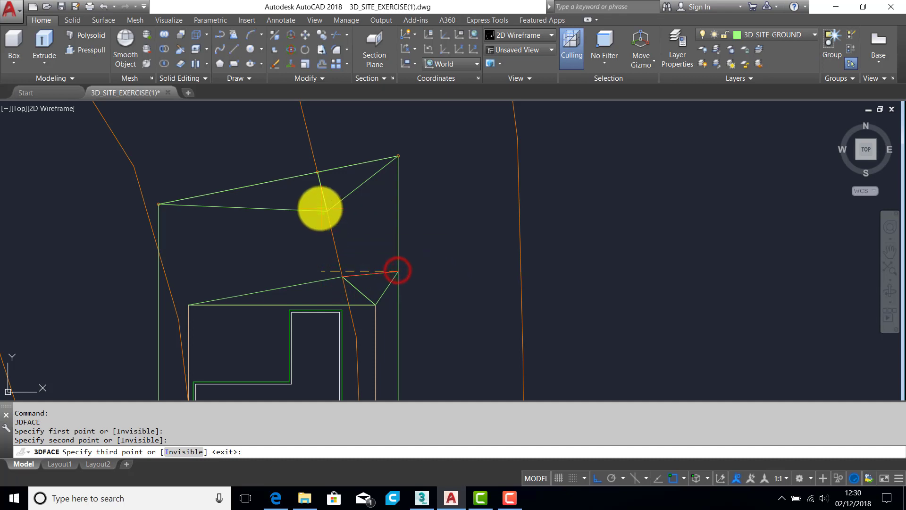
left_click(327, 210)
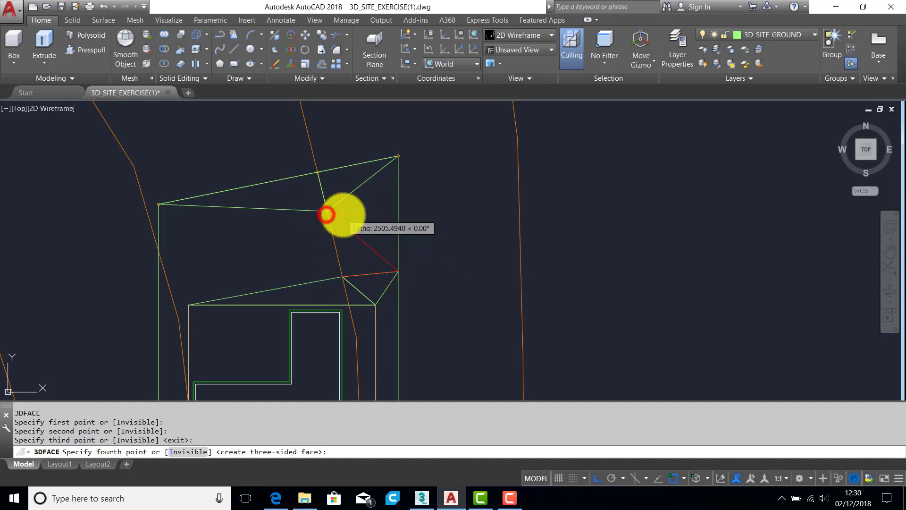
key("Return")
key("Return")
Create a triangular 3D face between the contour vertex inside the north boundary, the face corner on the east boundary and the site's northeast corner.
key("Return")
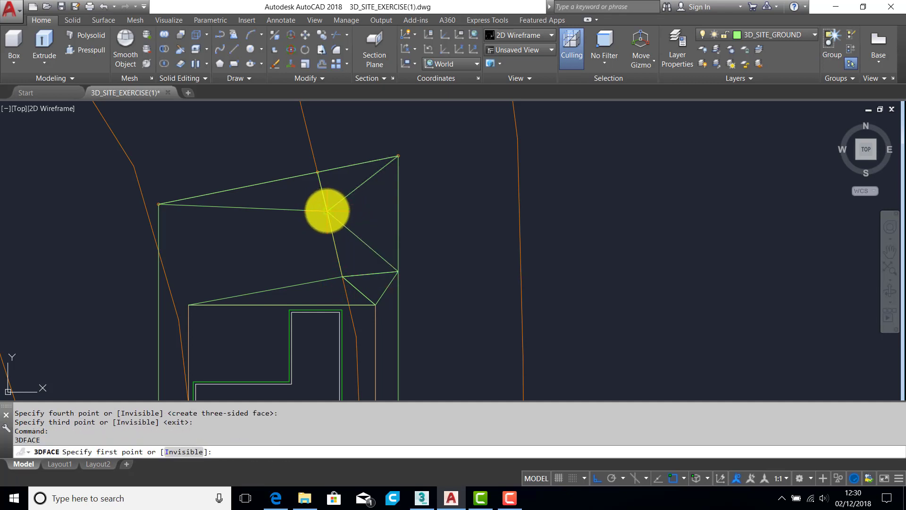
left_click(326, 211)
left_click(395, 268)
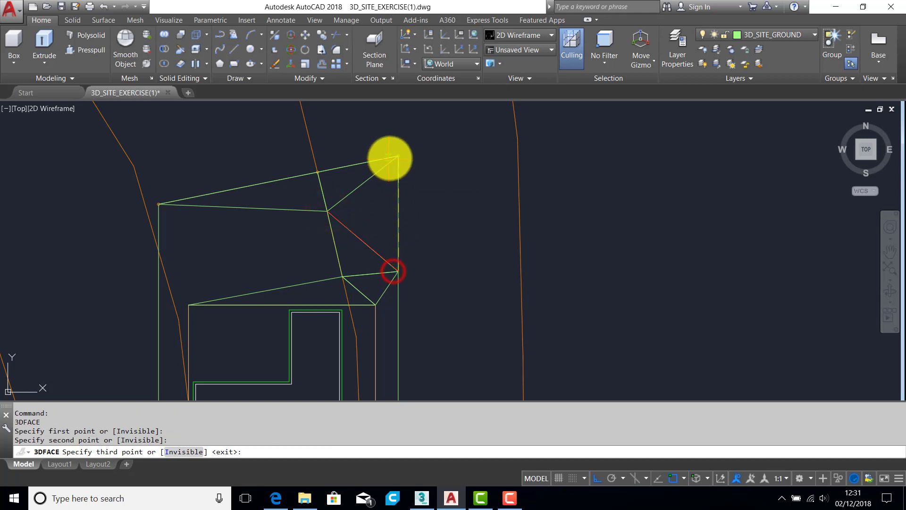
left_click(396, 155)
key("Return")
key("Return")
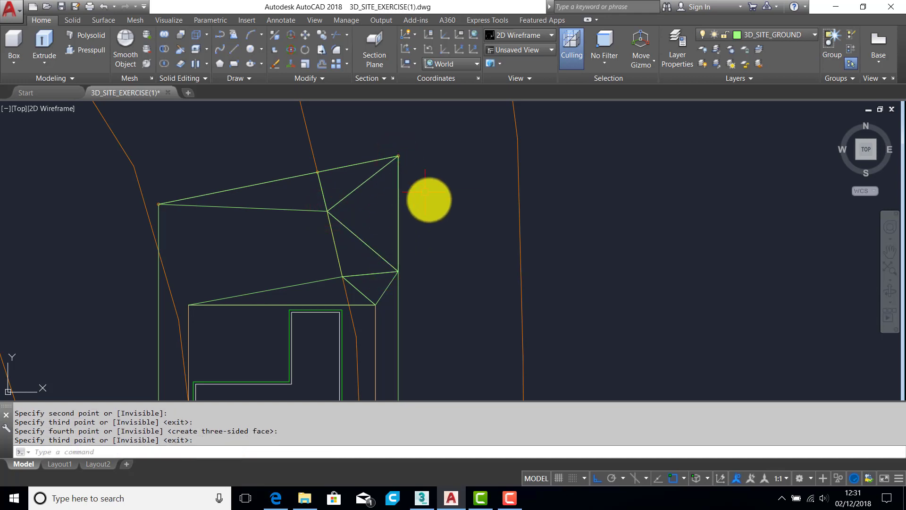
Set the visual style to Shaded with edges and examine the new ground faces in a 3D view.
middle_click_drag(366, 246, 386, 160, "shift")
scroll(340, 283, "up", 5)
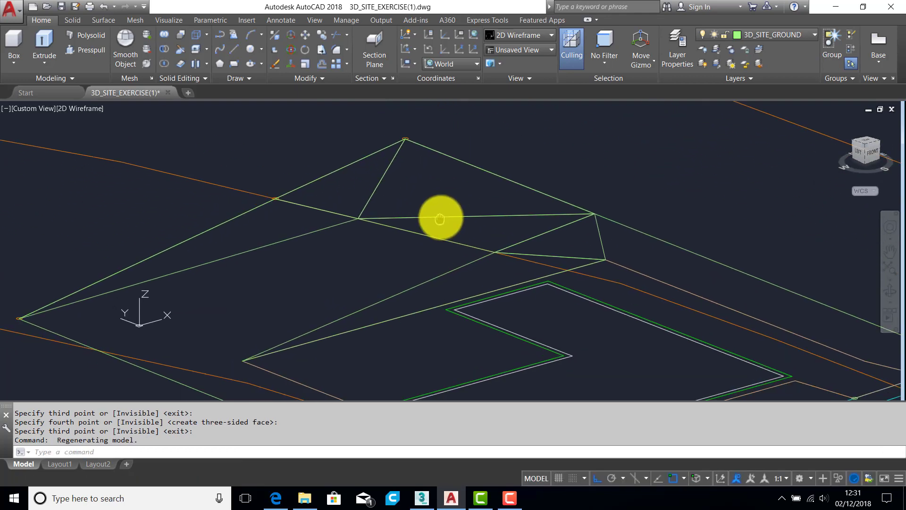
left_click(81, 109)
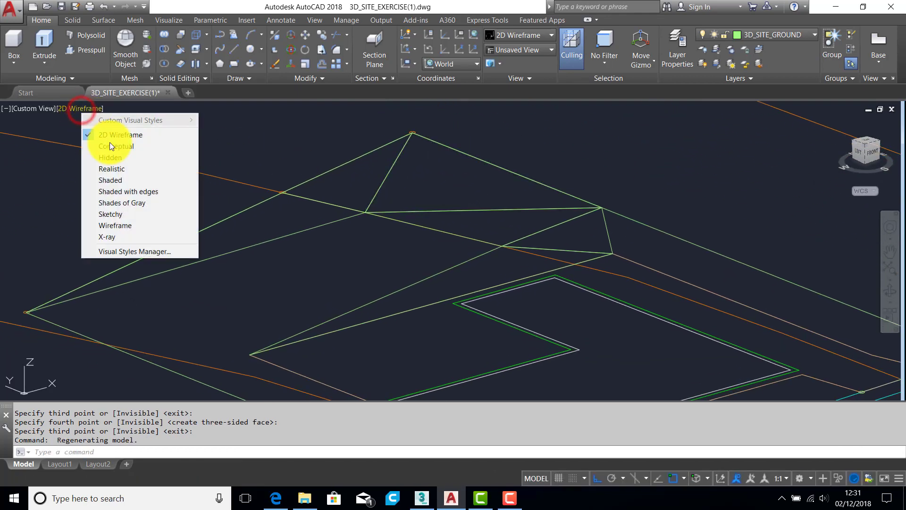
left_click(128, 191)
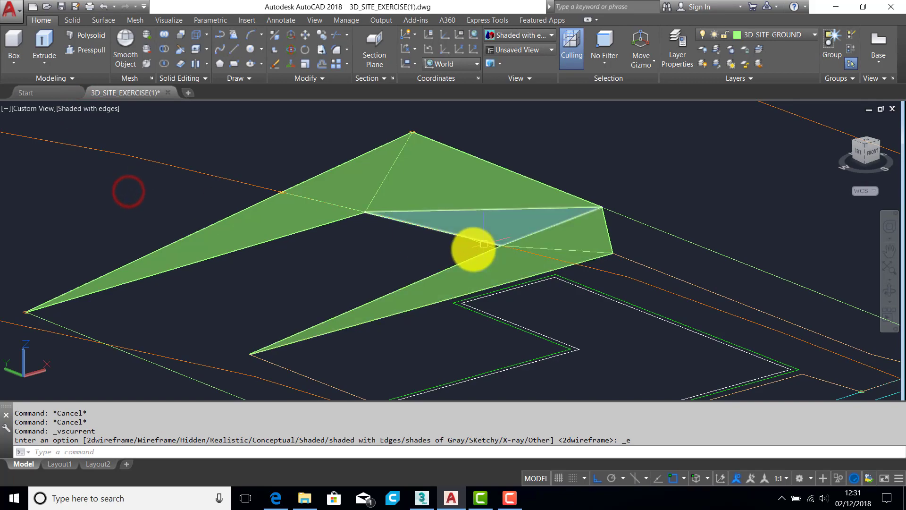
mouse_move(473, 248)
middle_mouse_down("shift")
mouse_move(415, 259)
mouse_move(403, 229)
mouse_move(384, 222)
mouse_move(421, 247)
mouse_move(487, 229)
mouse_move(520, 231)
mouse_move(487, 224)
mouse_move(440, 244)
mouse_move(390, 219)
mouse_move(372, 234)
mouse_move(411, 228)
mouse_move(497, 253)
middle_mouse_up("shift")
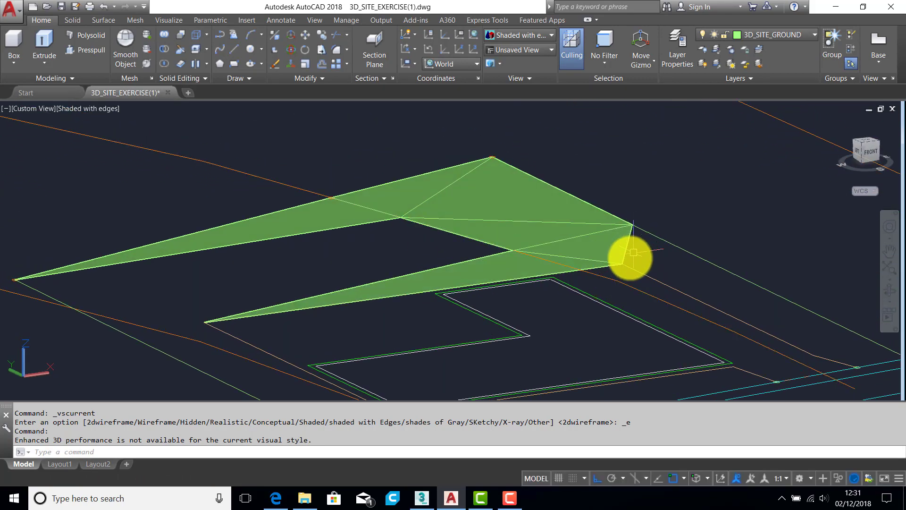
middle_click_drag(633, 252, 685, 264, "shift")
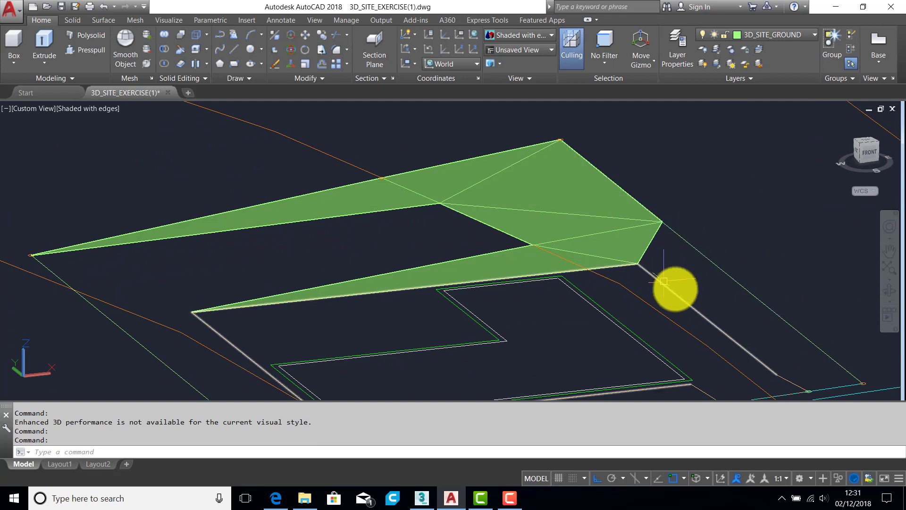
Create a triangular 3D face between the existing face corner on the east boundary, the paving's northeast corner and a point farther south on that boundary.
middle_click_drag(758, 330, 647, 233)
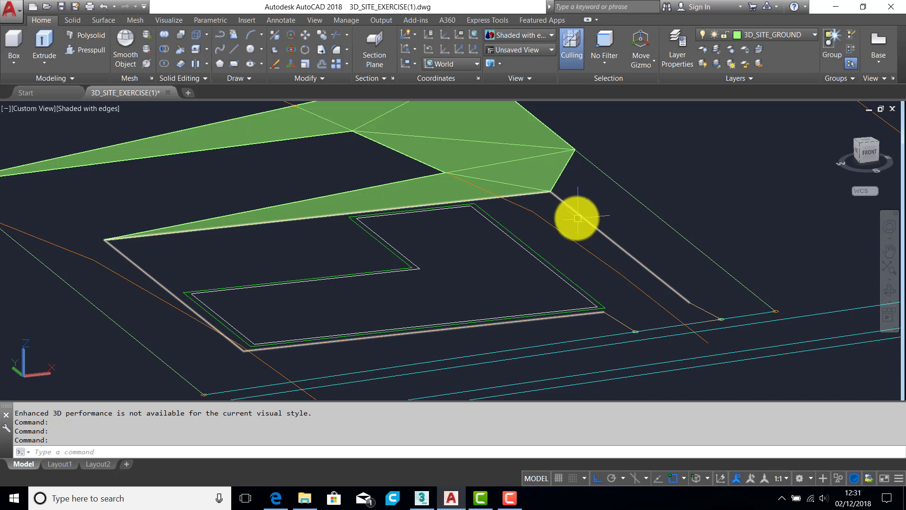
key("Return")
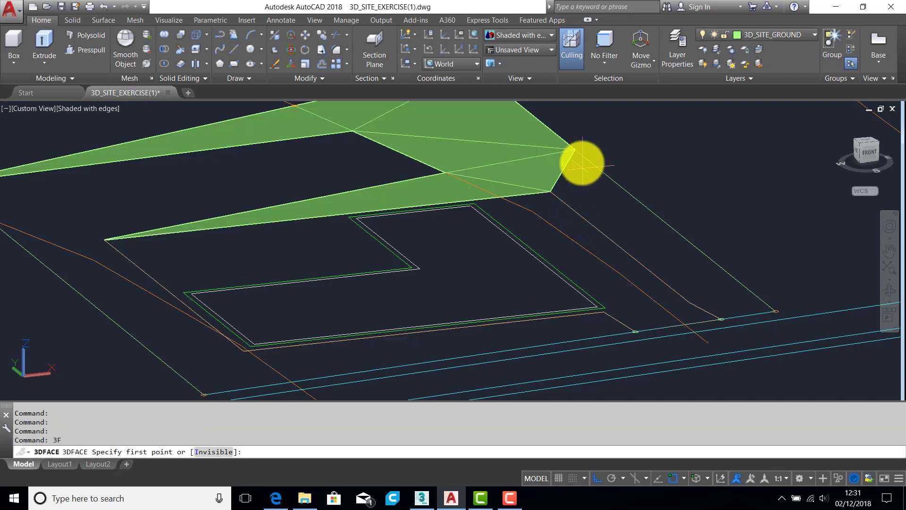
left_click(574, 150)
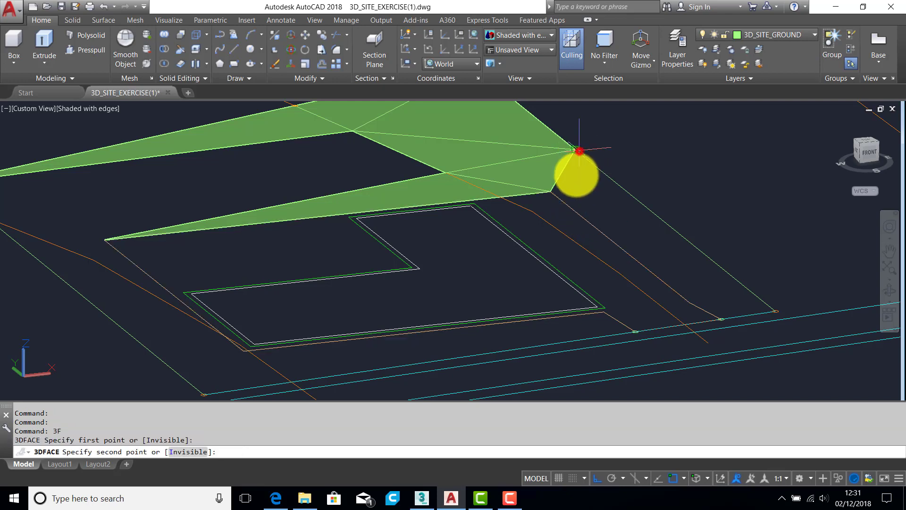
left_click(550, 191)
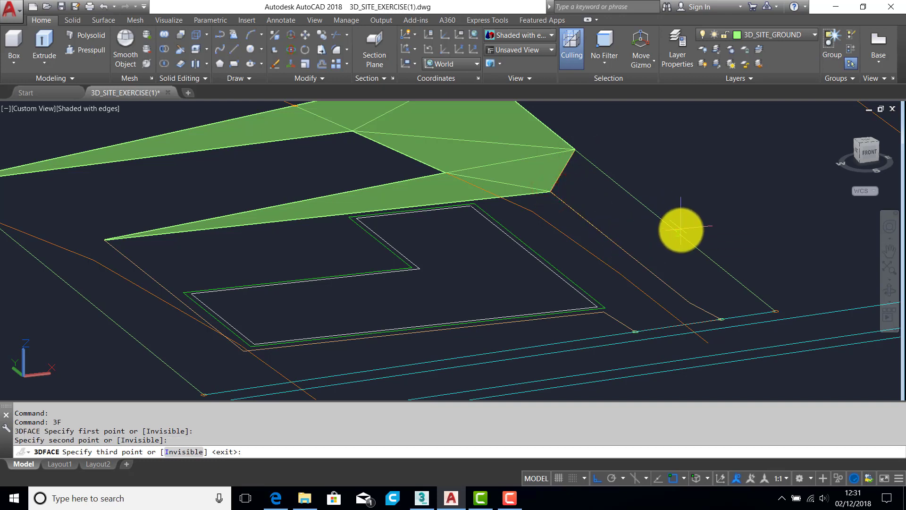
left_click(679, 230)
key("Return")
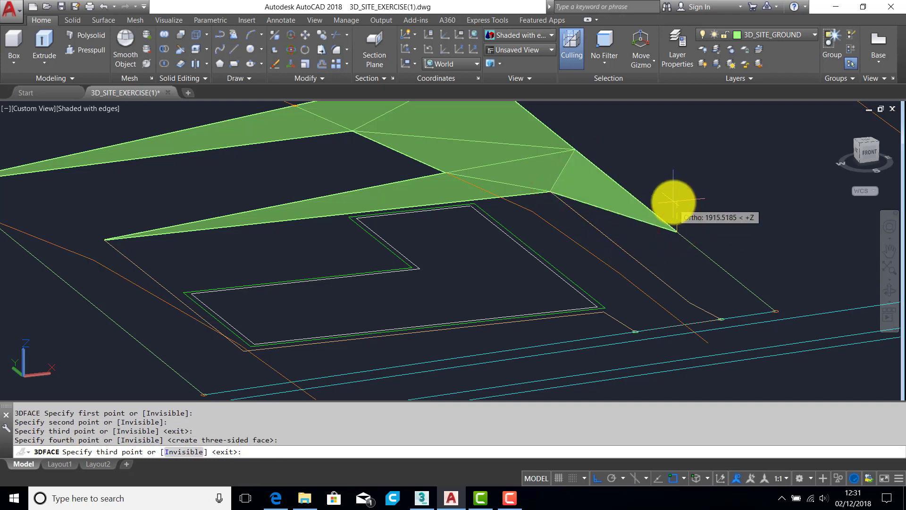
key("Return")
Create a triangular 3D face between the new east boundary point, the paving's northeast corner and a point partway along the paving's east edge.
key("Return")
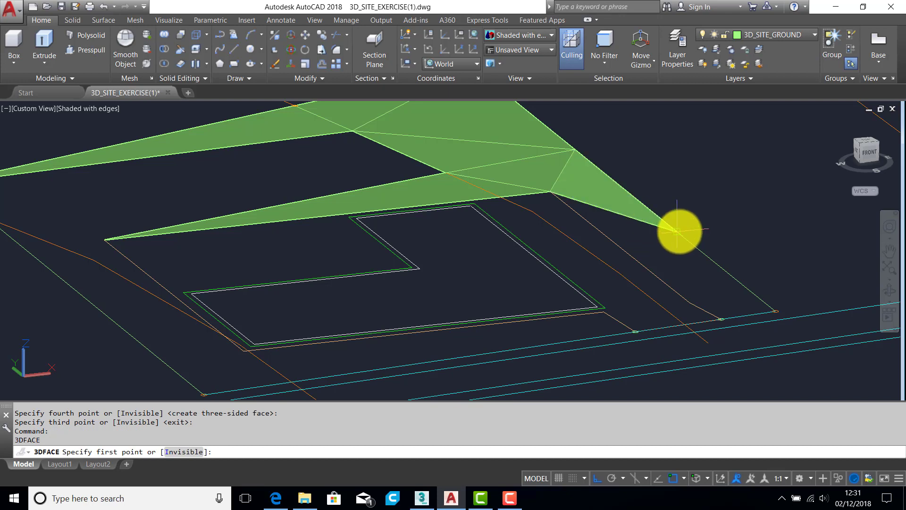
left_click(678, 231)
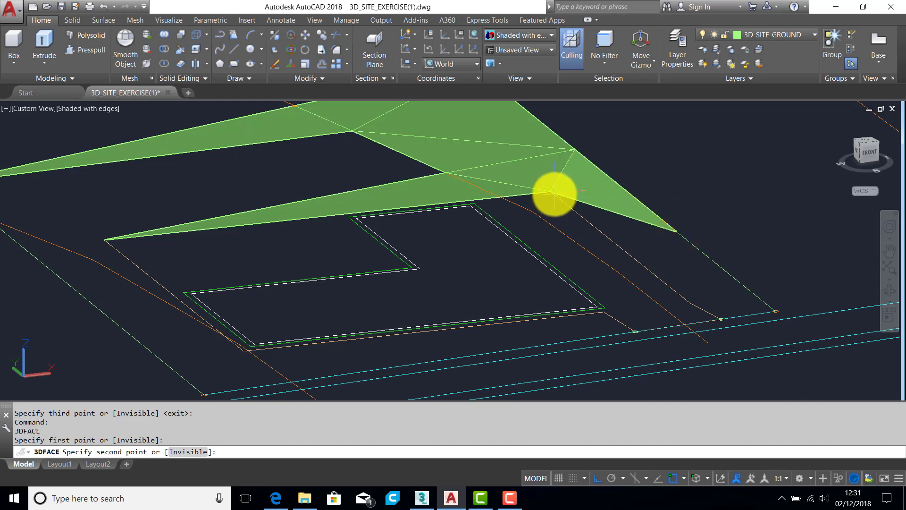
left_click(550, 191)
left_click(635, 259)
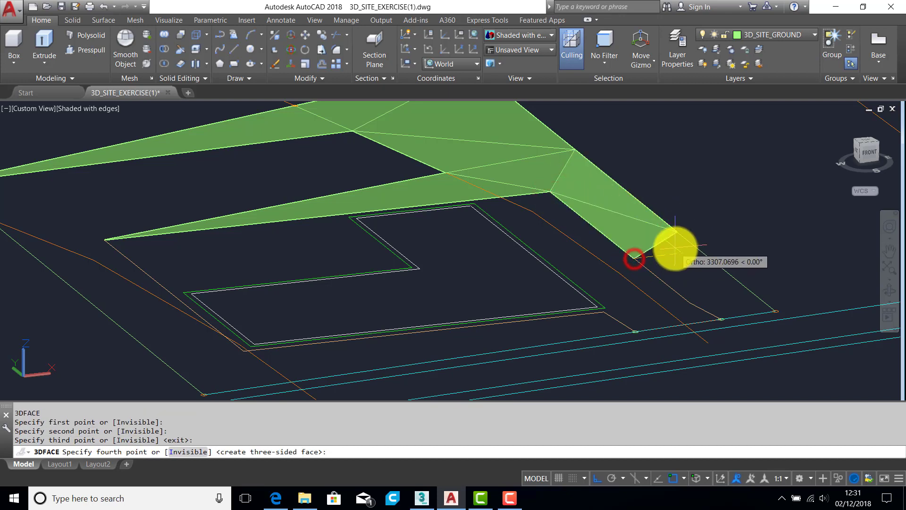
left_click(678, 231)
key("Return")
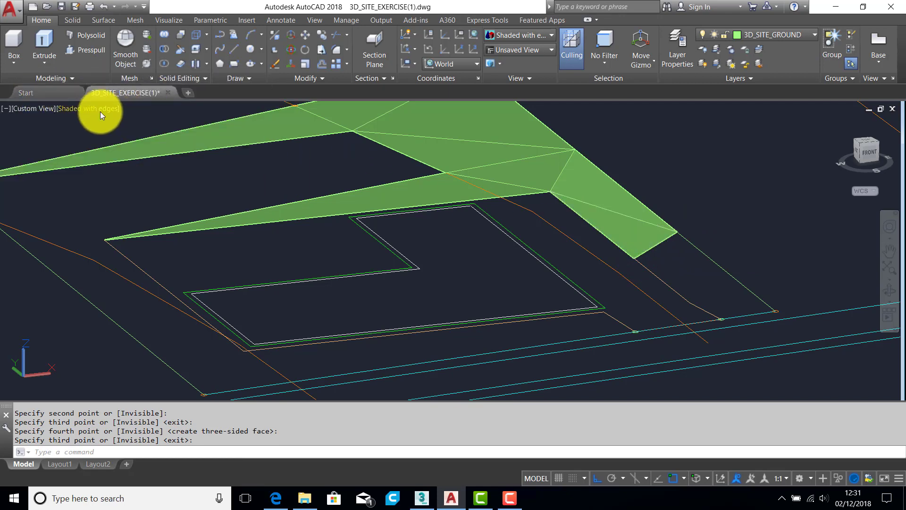
Restore the 2D Wireframe style and create a triangular 3D face between the paving's east-side bend, its eastern end at the road and the site's southeast corner.
left_click(100, 111)
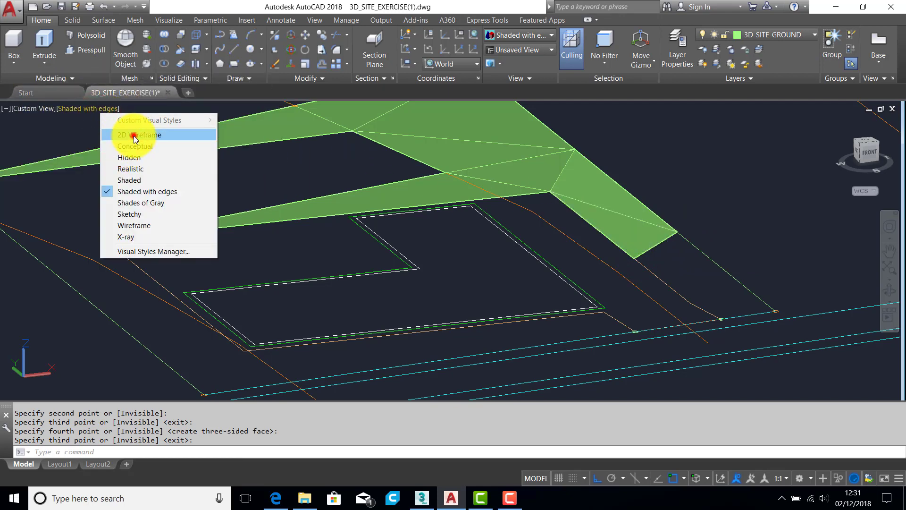
left_click(134, 138)
middle_click_drag(702, 288, 724, 236)
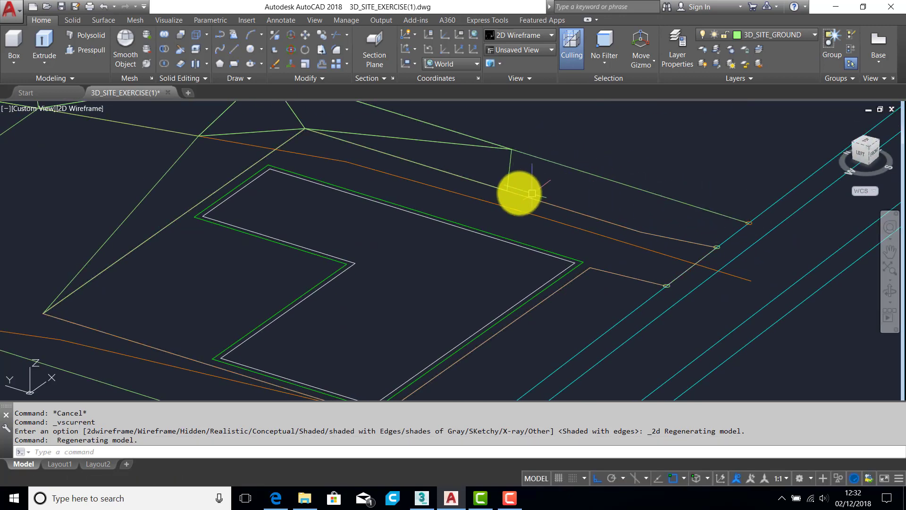
key("Return")
left_click(636, 230)
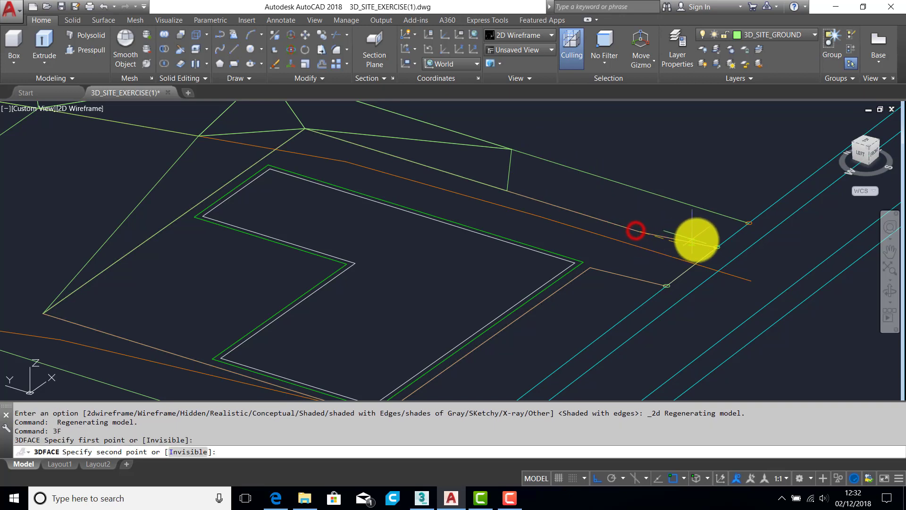
left_click(717, 246)
left_click(751, 220)
key("Return")
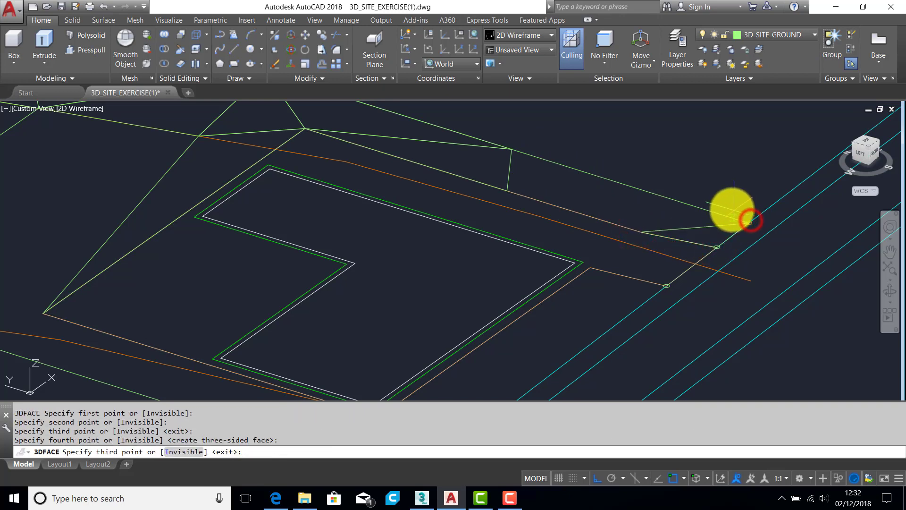
key("Return")
Create a triangular 3D face between the paving's east-side bend, the site's southeast corner and a point on the east boundary opposite the bend.
key("Return")
left_click(643, 233)
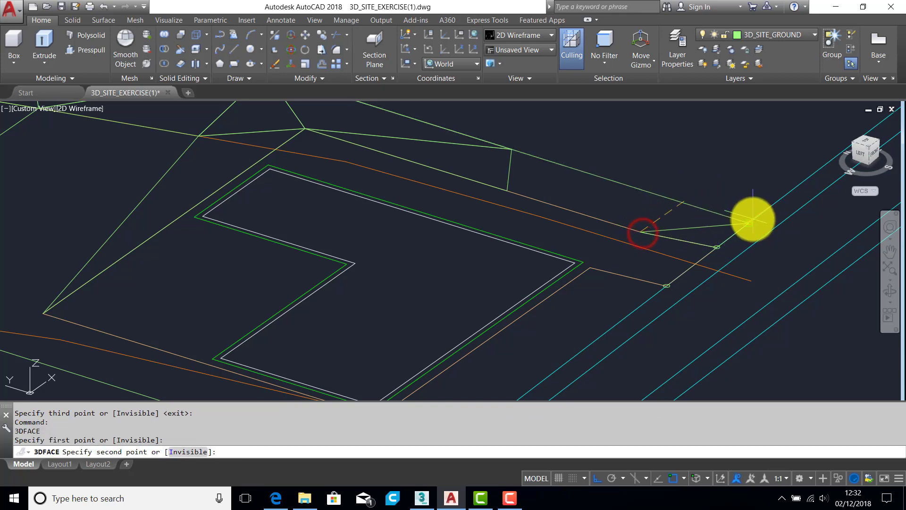
left_click(751, 221)
left_click(659, 193)
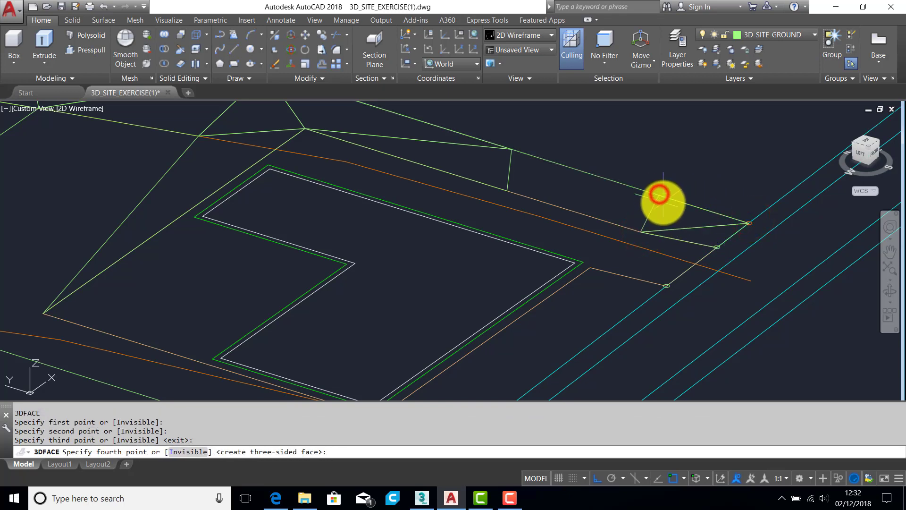
key("Return")
key("Return")
Create a triangular 3D face between the paving's east-side bend, the east boundary point opposite it and the existing point partway along the paving's east edge.
key("Return")
left_click(641, 231)
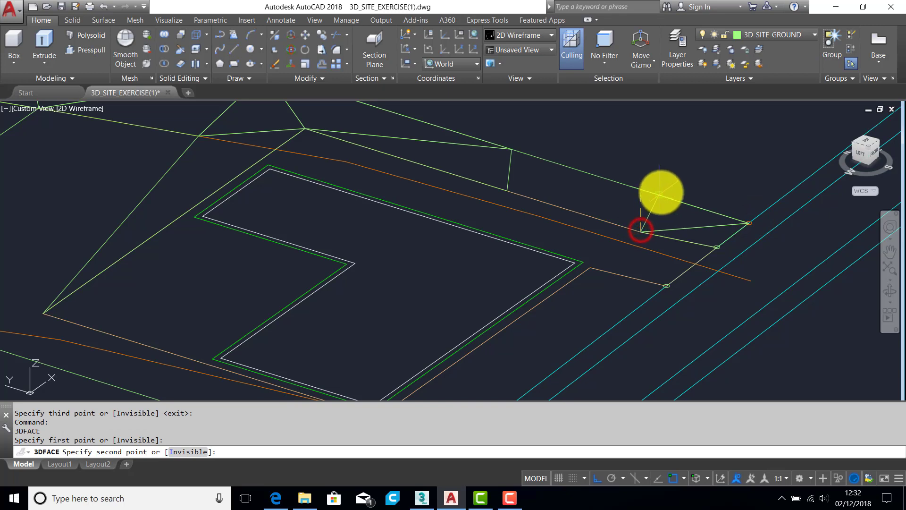
left_click(659, 194)
left_click(508, 188)
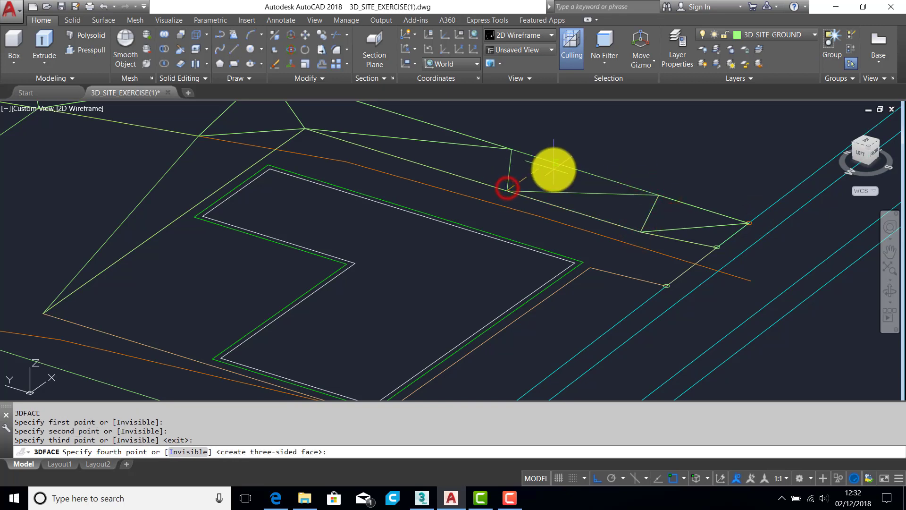
key("Return")
key("Return")
Fill the remaining gap on the east side with a triangular 3D face from the paving's east edge point to the two adjacent east boundary points.
key("Return")
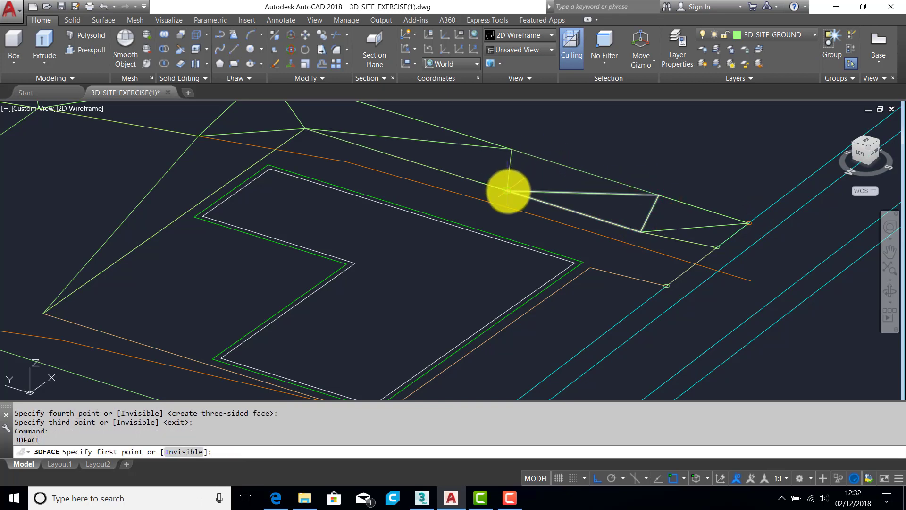
left_click(507, 191)
left_click(659, 194)
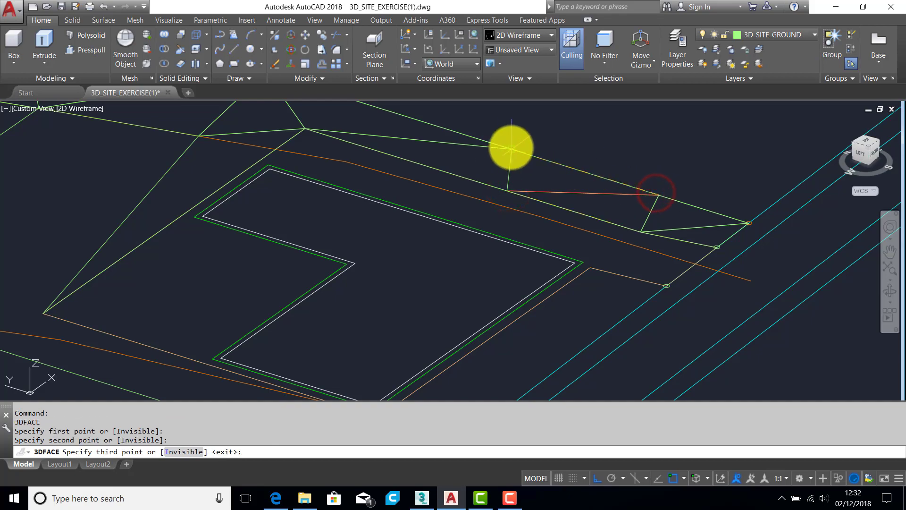
left_click(511, 149)
key("Return")
key("Return")
Apply the Shaded with edges visual style and examine the ground faces along the east side.
middle_click_drag(532, 192, 501, 180, "shift")
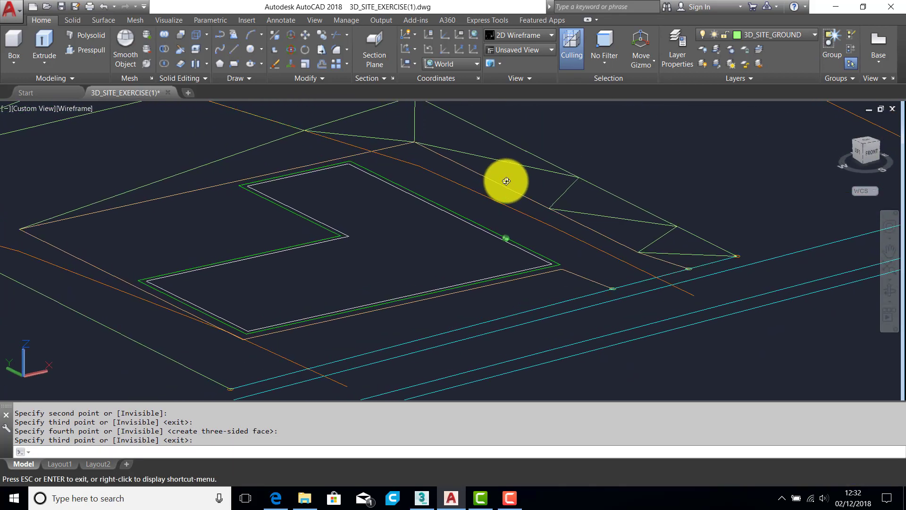
left_click(81, 109)
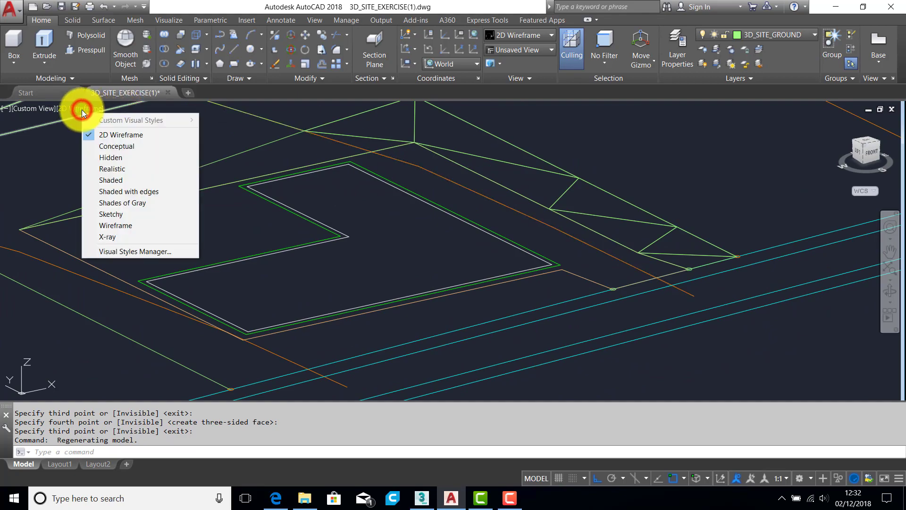
left_click(118, 190)
mouse_move(458, 239)
middle_mouse_down("shift")
mouse_move(487, 245)
mouse_move(472, 250)
mouse_move(477, 224)
mouse_move(519, 224)
mouse_move(546, 259)
mouse_move(522, 269)
mouse_move(471, 259)
mouse_move(479, 257)
middle_mouse_up("shift")
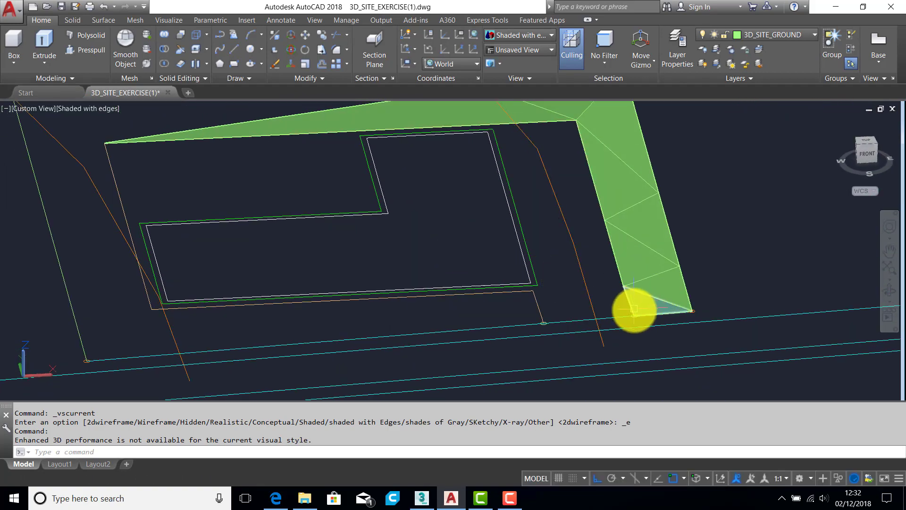
middle_click_drag(639, 302, 516, 180, "shift")
Create a triangular 3D face between the paving's western end at the road, its southeast inner corner and a point partway along its south edge.
middle_click_drag(421, 190, 447, 250)
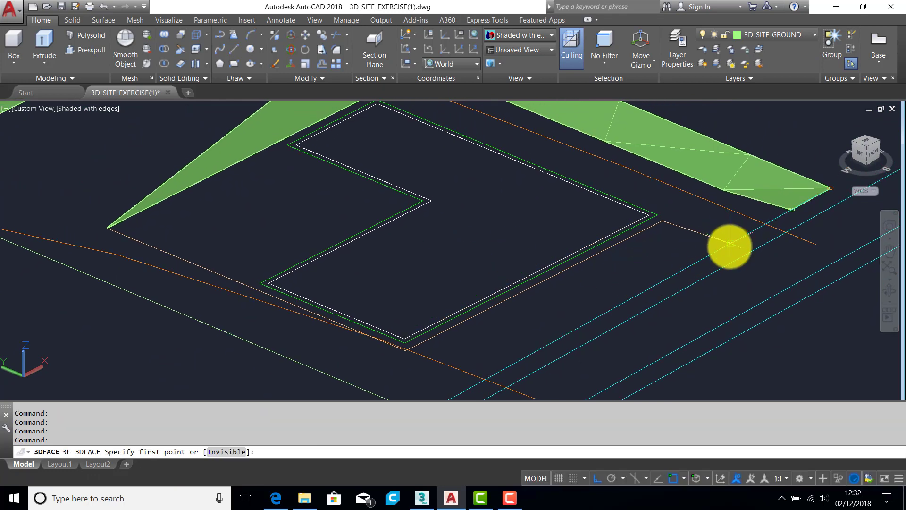
left_click(730, 245)
left_click(662, 221)
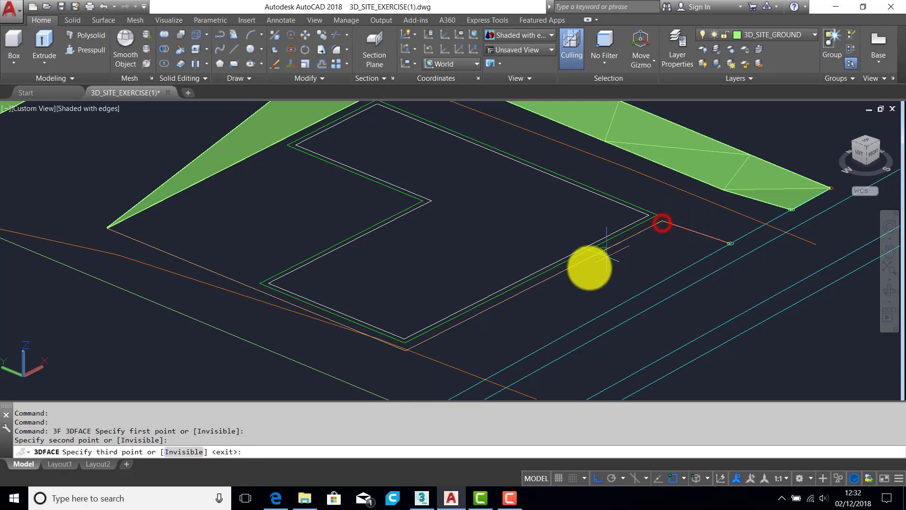
left_click(533, 286)
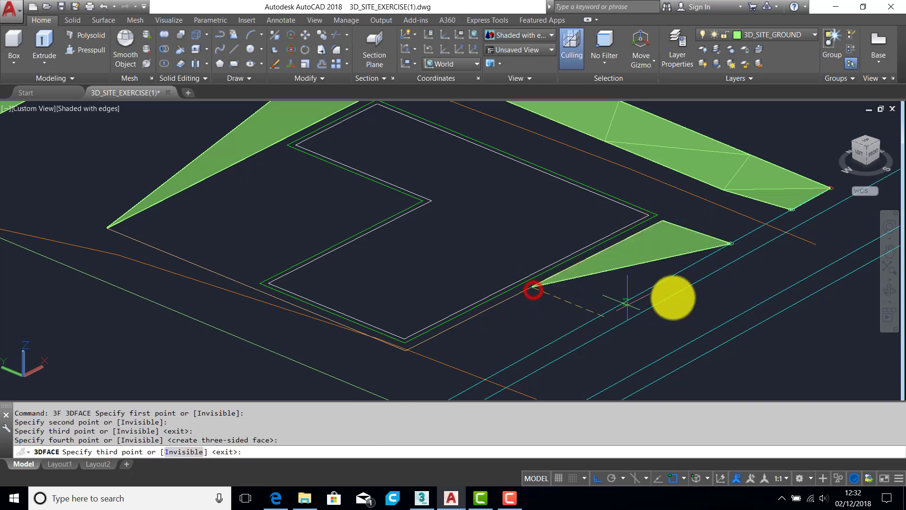
left_click(729, 243)
key("Return")
left_click(731, 242)
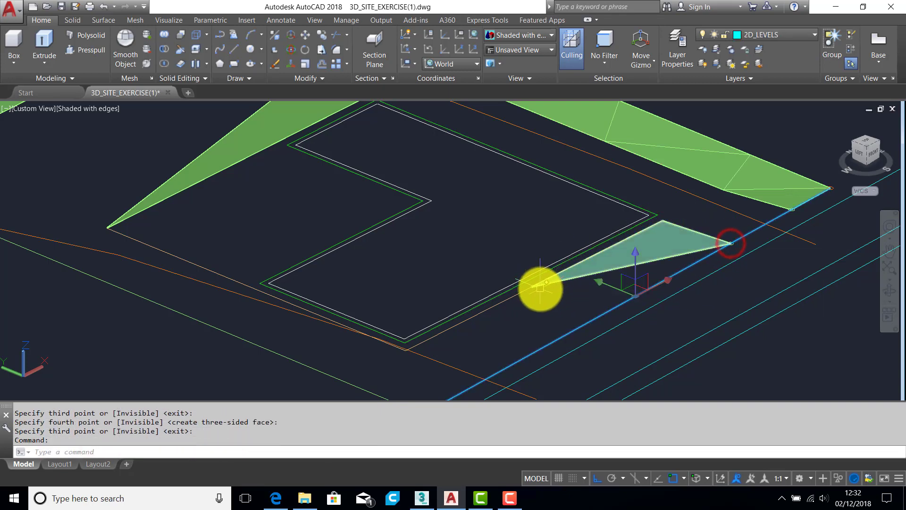
key("Escape")
Create a triangular 3D face between the paving's western end at the road, the point on its south edge and a point on the south boundary opposite.
key("space")
left_click(731, 244)
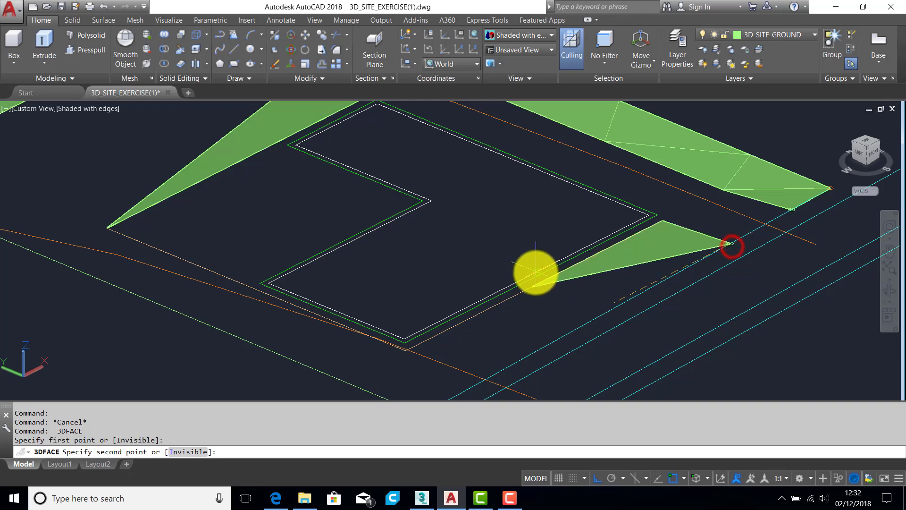
left_click(533, 287)
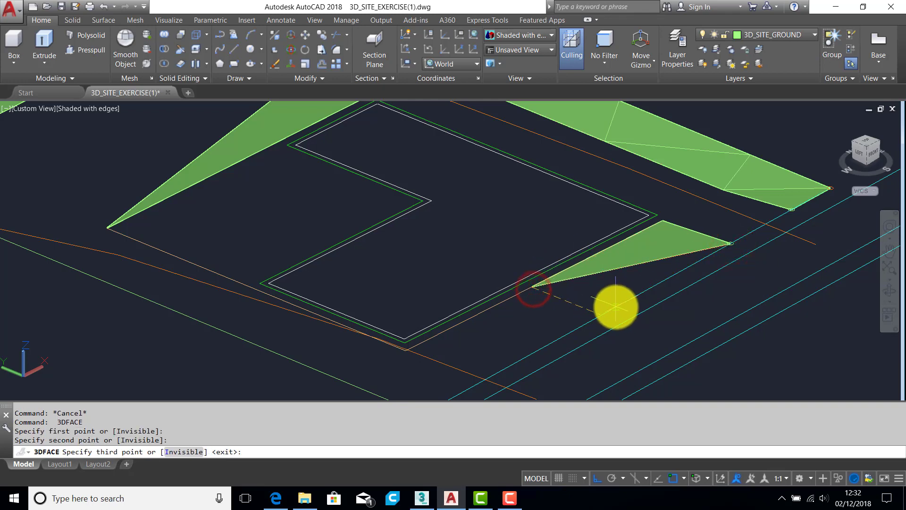
left_click(615, 306)
key("Return")
key("Return")
Create a triangular 3D face between the south boundary point, the point on the paving's south edge and the paving's southwest corner.
key("Return")
left_click(611, 307)
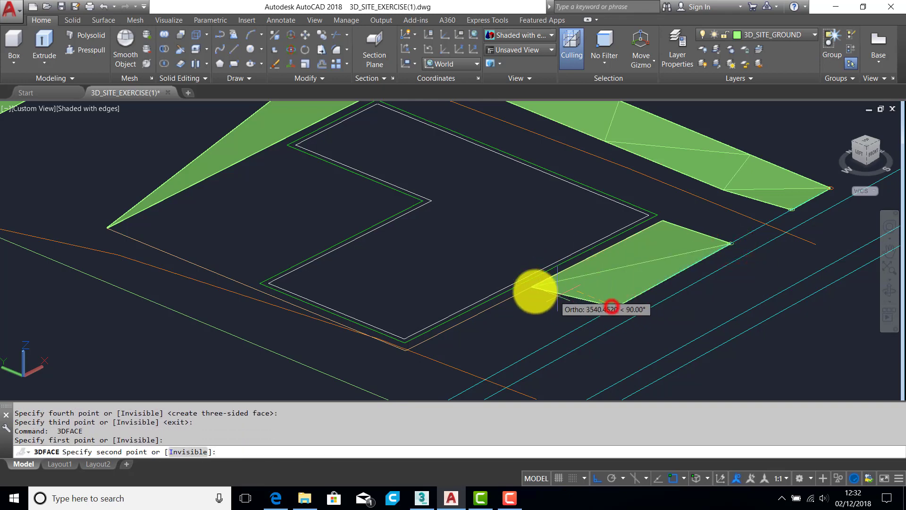
left_click(536, 289)
middle_click_drag(439, 328, 516, 273)
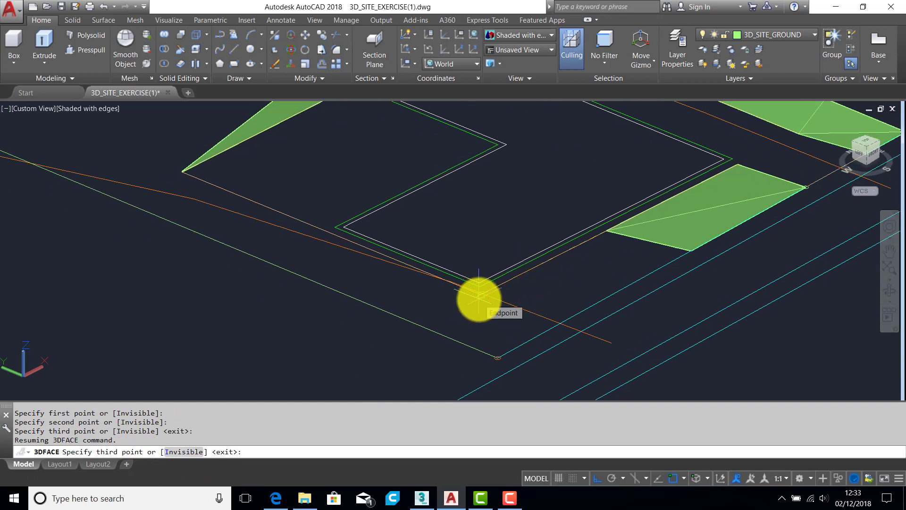
left_click(479, 299)
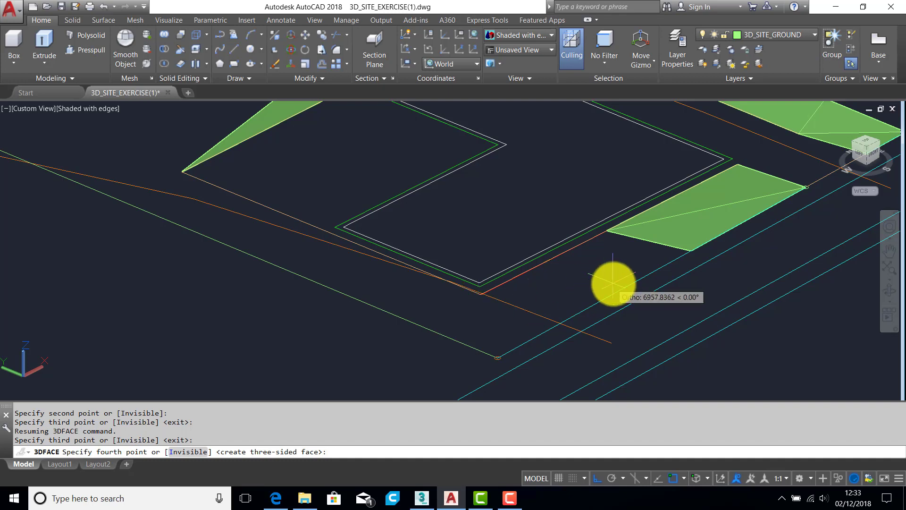
key("Return")
key("Return")
Create a triangular 3D face between the south boundary point, the paving's southwest corner and a point farther west on that boundary.
key("Return")
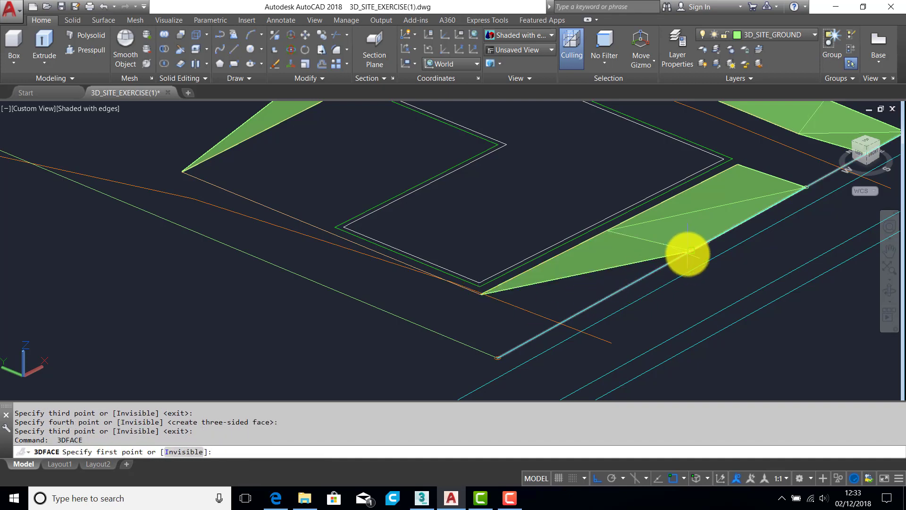
left_click(688, 254)
left_click(479, 297)
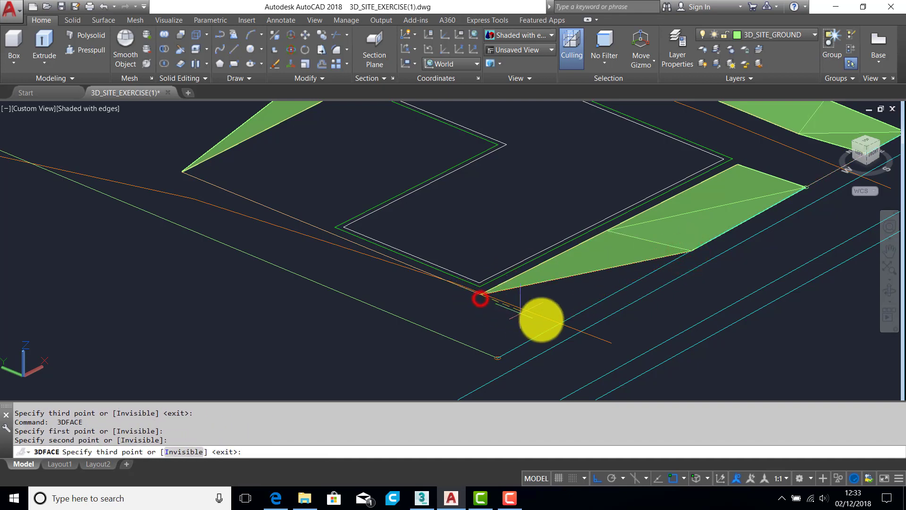
left_click(570, 318)
key("Return")
key("Return")
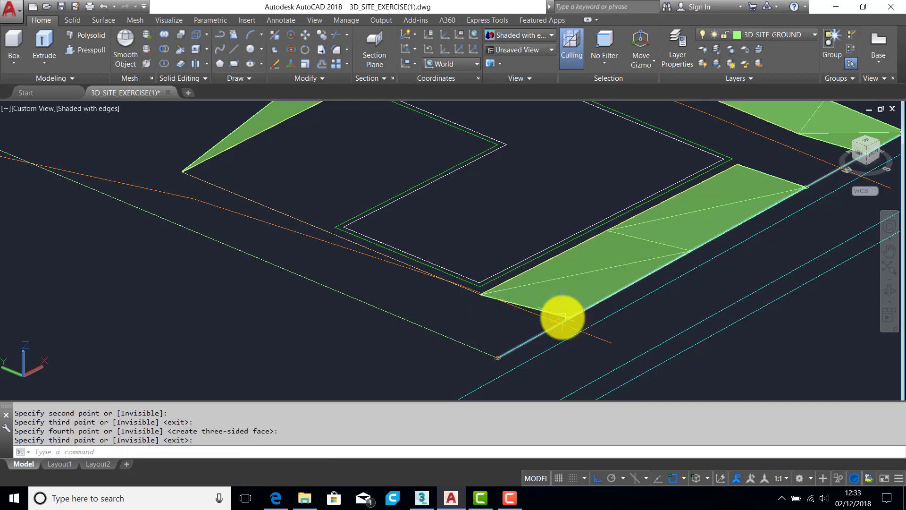
Create a triangular 3D face between the western point on the south boundary, the paving's southwest corner and the site's southwest corner.
key("Return")
left_click(566, 319)
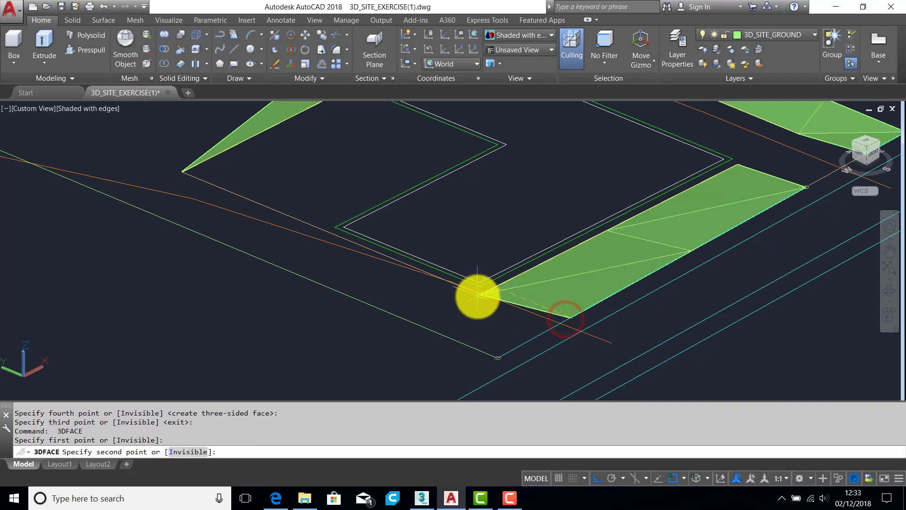
left_click(479, 297)
left_click(498, 359)
key("Return")
key("Return")
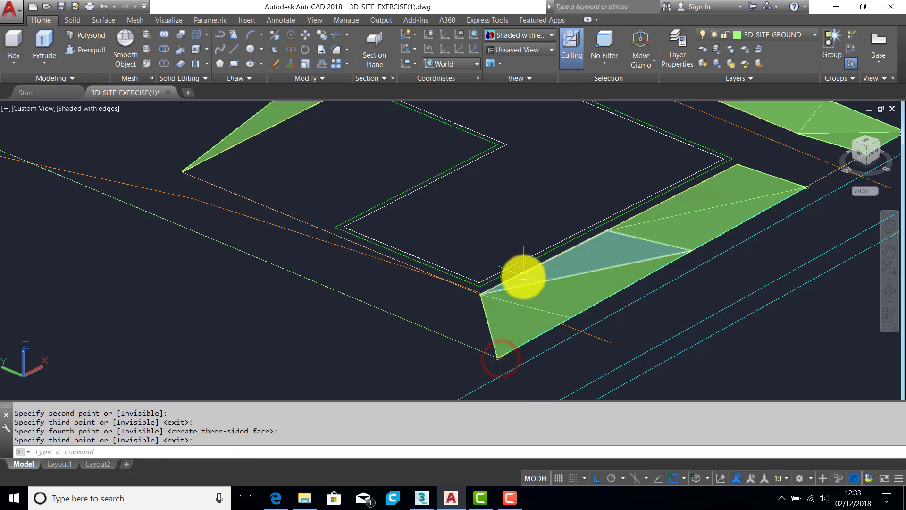
Create a triangular 3D face between the paving's northwest corner, the nearby contour bend and a point partway along the paving's west edge.
middle_click_drag(521, 273, 597, 247, "shift")
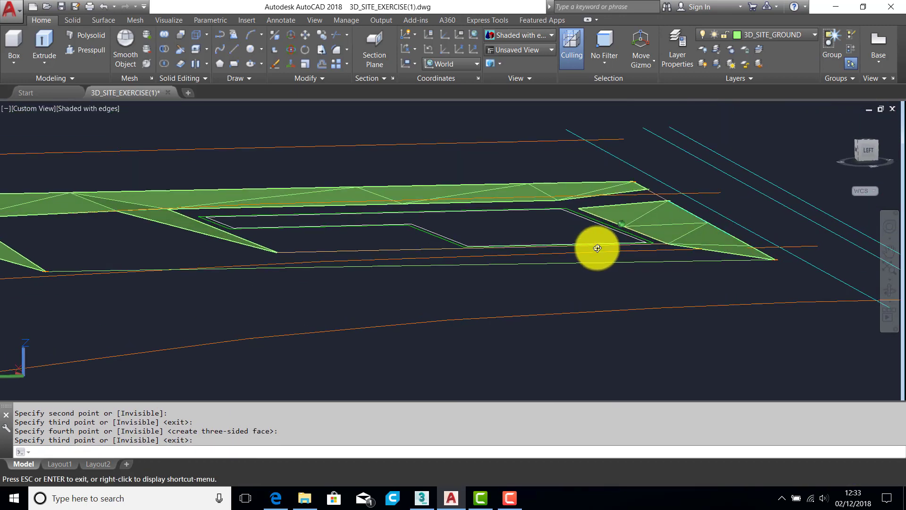
middle_click_drag(651, 252, 637, 239, "shift")
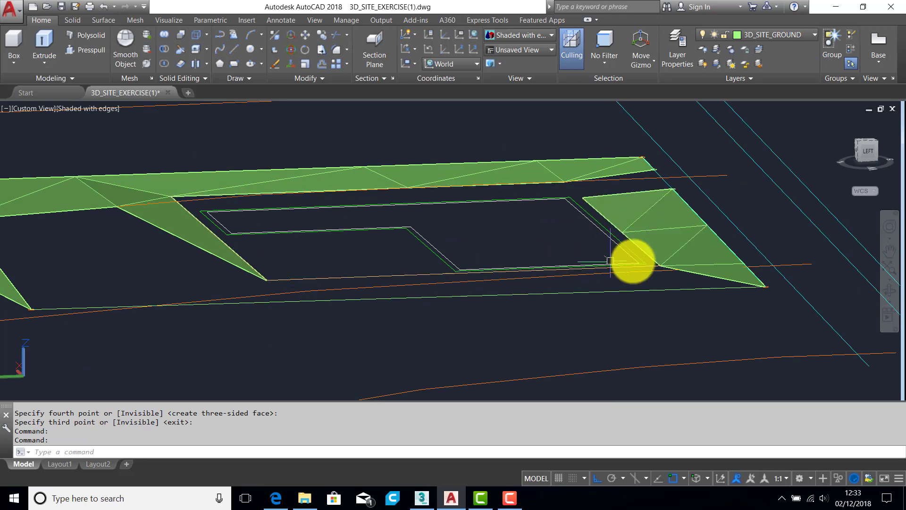
middle_click_drag(719, 286, 432, 311, "shift")
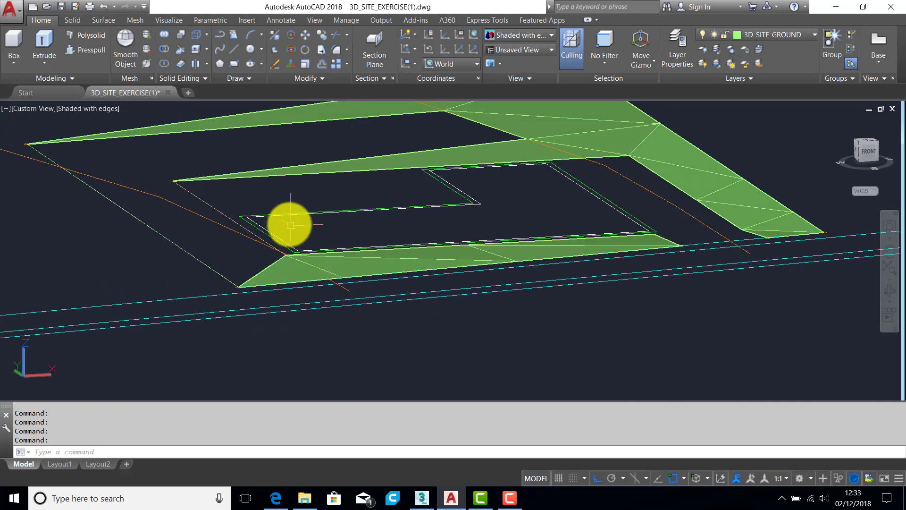
mouse_move(289, 222)
middle_mouse_down("shift")
mouse_move(324, 228)
mouse_move(306, 237)
mouse_move(330, 225)
mouse_move(298, 236)
middle_mouse_up("shift")
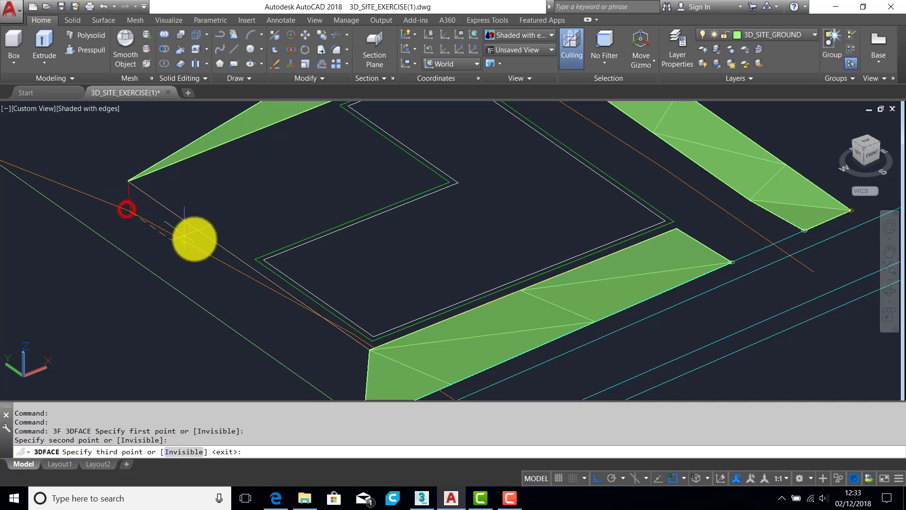
left_click(202, 232)
right_click(202, 232)
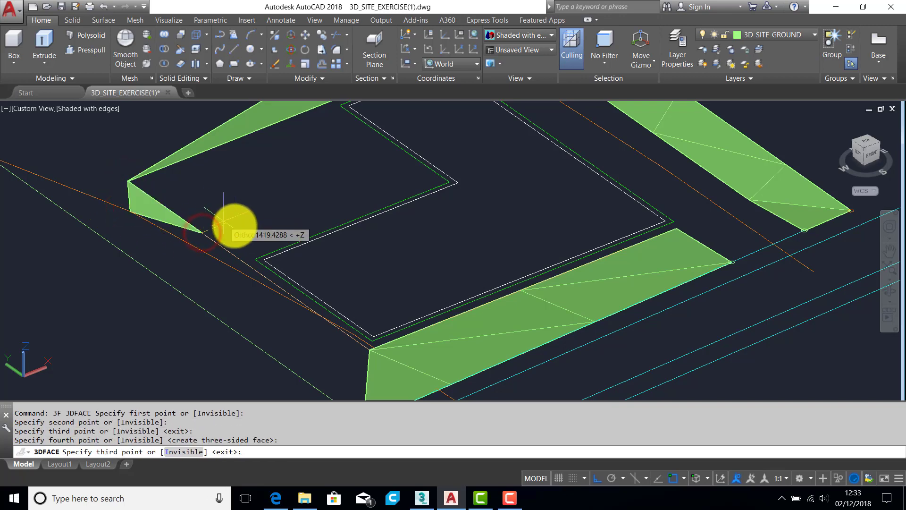
mouse_move(233, 224)
middle_mouse_down("shift")
mouse_move(206, 214)
mouse_move(179, 186)
mouse_move(166, 190)
mouse_move(213, 209)
mouse_move(227, 236)
middle_mouse_up("shift")
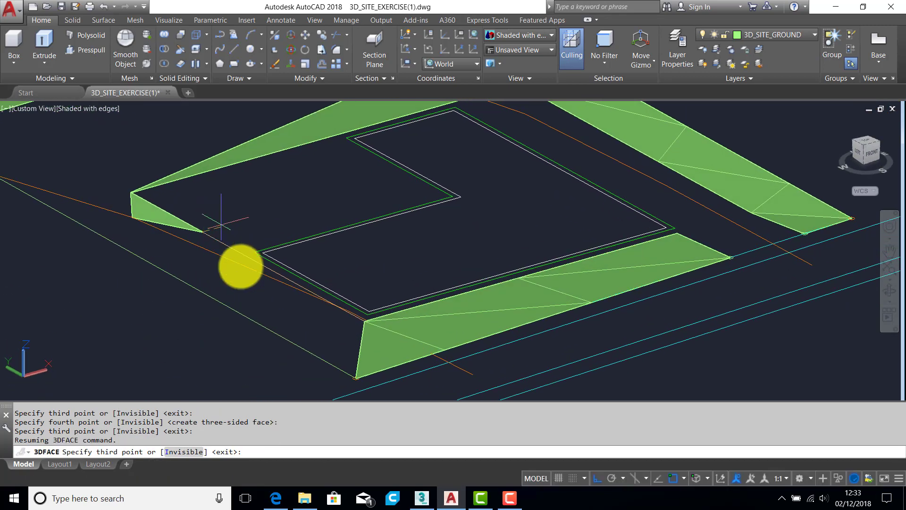
right_click(210, 234)
Create a triangular 3D face between the point on the paving's west edge, the contour bend and the paving's southwest corner.
right_click(210, 233)
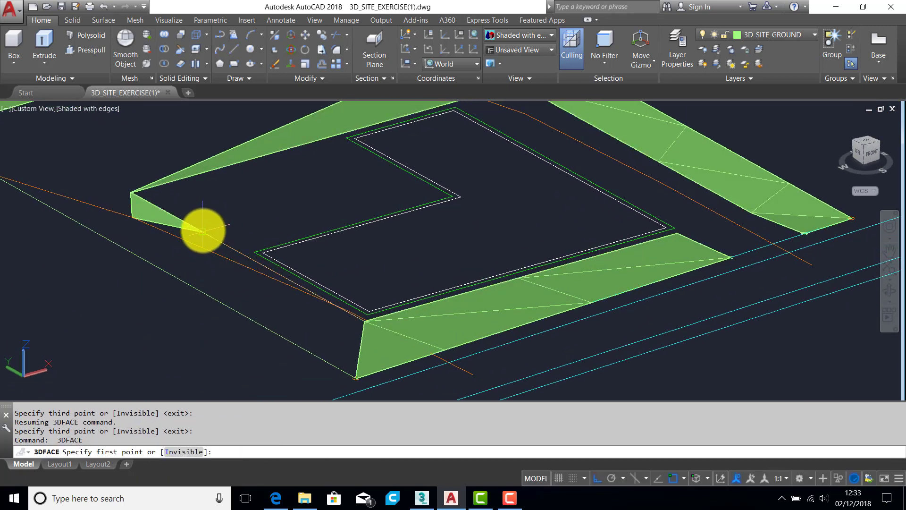
left_click(202, 231)
left_click(134, 218)
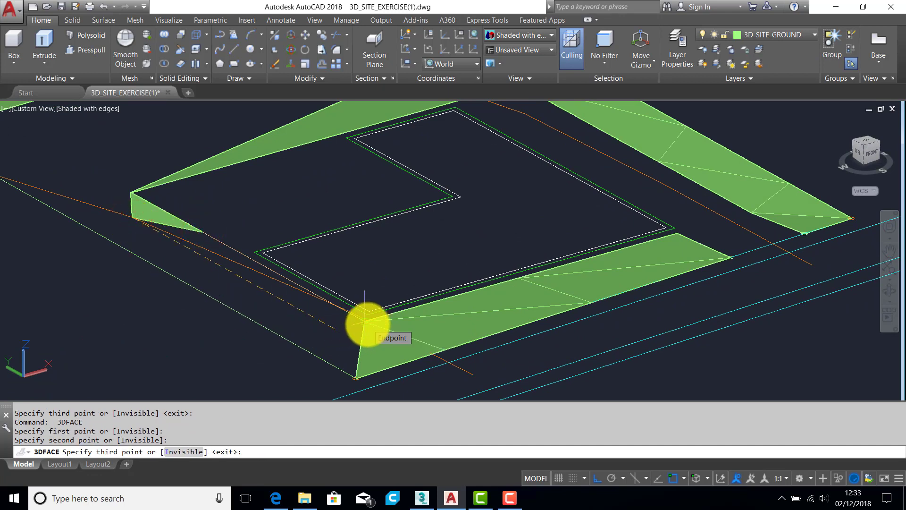
left_click(365, 322)
right_click(354, 330)
right_click(360, 322)
Create a triangular 3D face between the paving's southwest corner, the contour bend and a point on the west boundary opposite the bend.
right_click(360, 322)
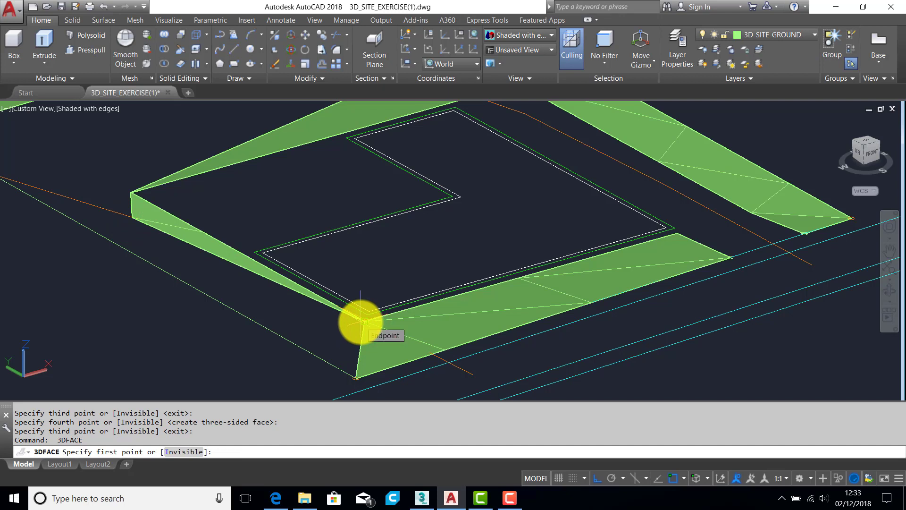
left_click(360, 322)
left_click(131, 218)
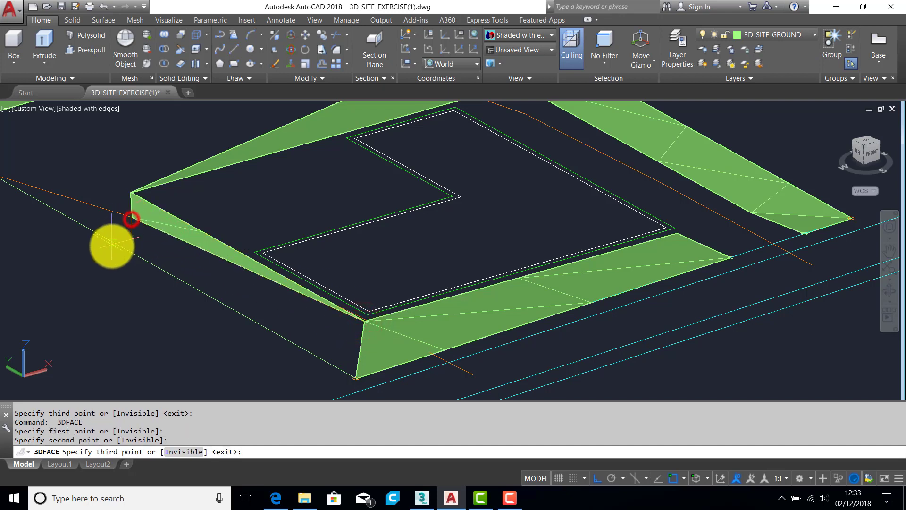
left_click(107, 240)
right_click(247, 318)
right_click(319, 341)
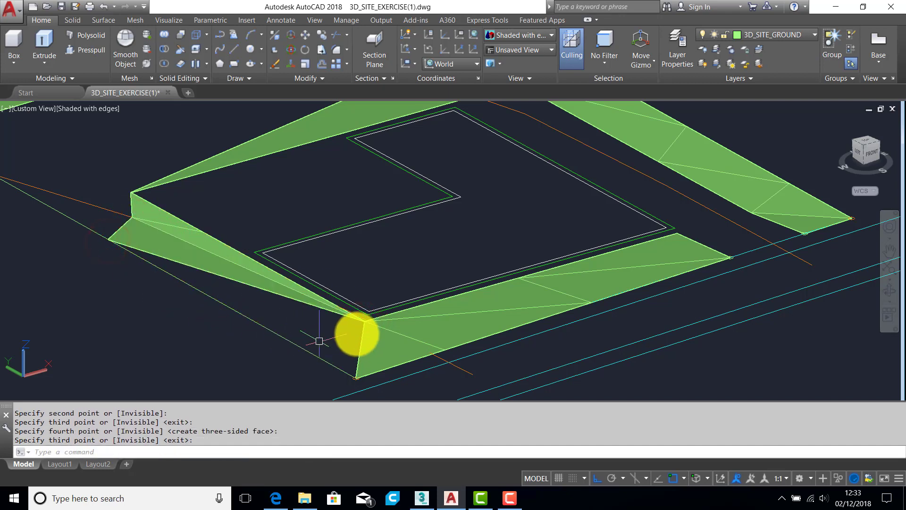
Create a triangular 3D face between the paving's southwest corner, the new west boundary point and the site's southwest corner.
right_click(364, 326)
left_click(363, 323)
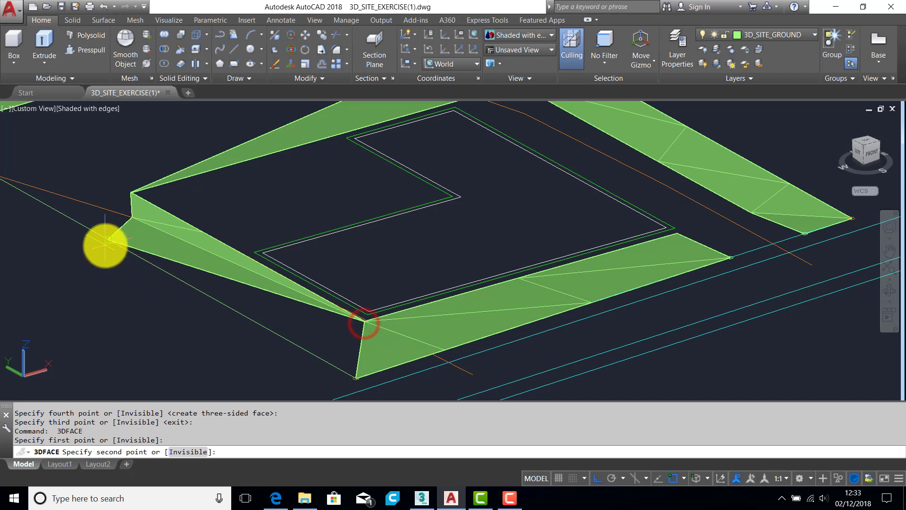
left_click(105, 245)
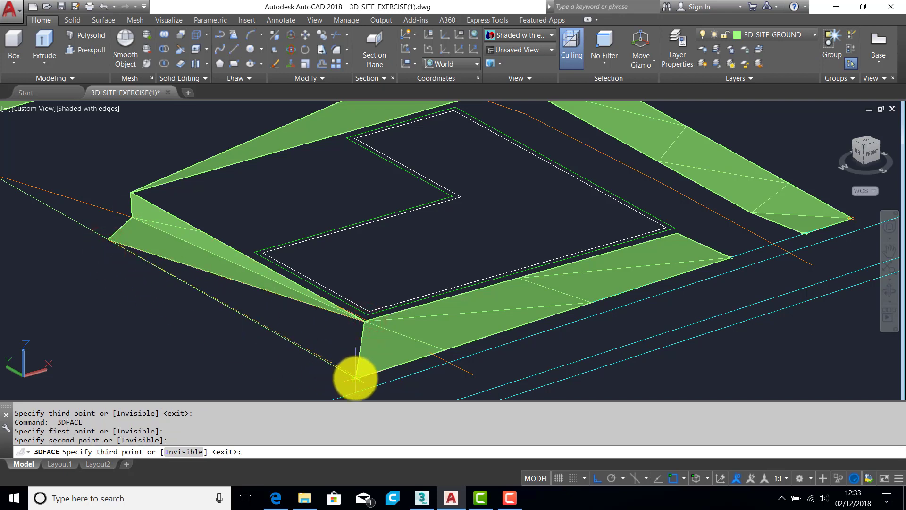
left_click(356, 379)
right_click(263, 324)
right_click(247, 289)
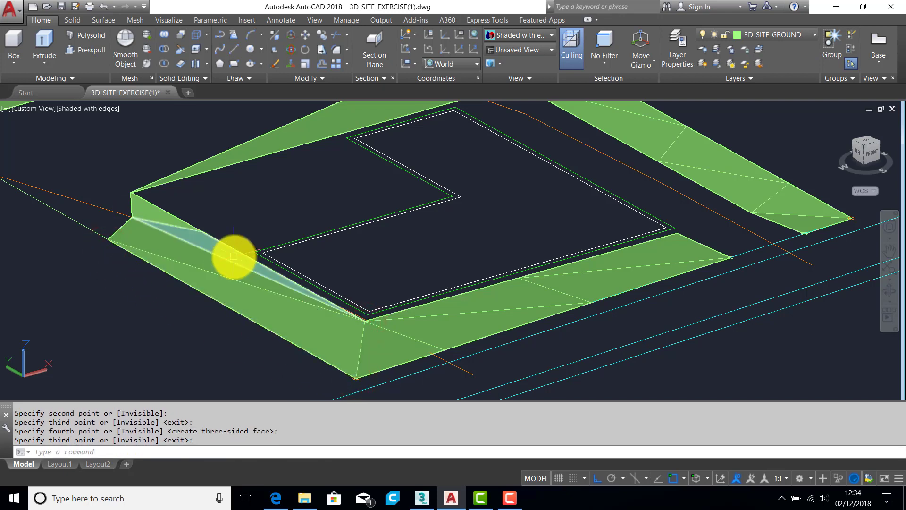
Erase the two 3D faces along the west boundary between the contour bend, the paving's southwest corner and the site's southwest corner.
middle_click_drag(225, 255, 176, 228, "shift")
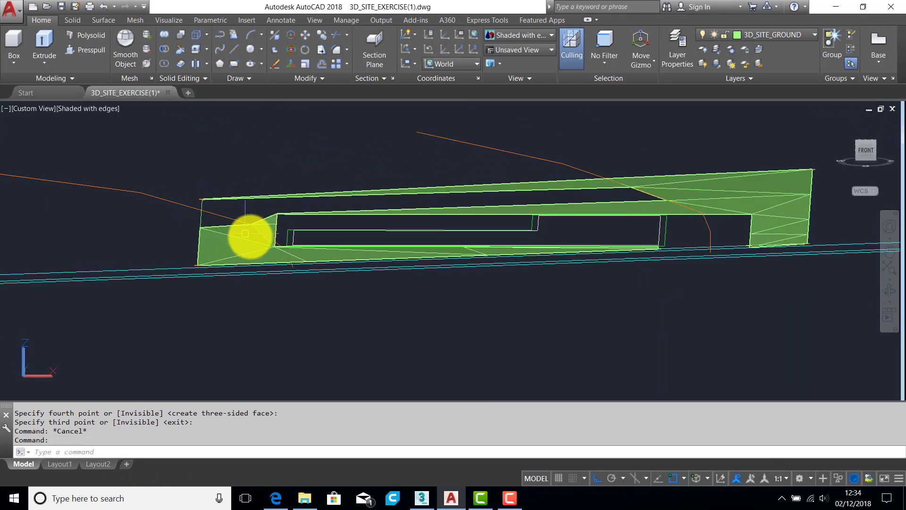
middle_click_drag(245, 233, 406, 265, "shift")
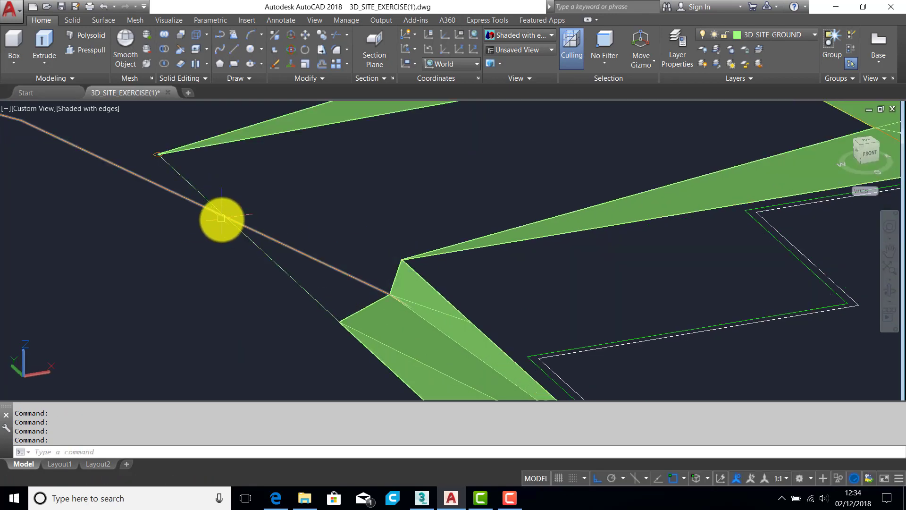
middle_click_drag(222, 218, 308, 244, "shift")
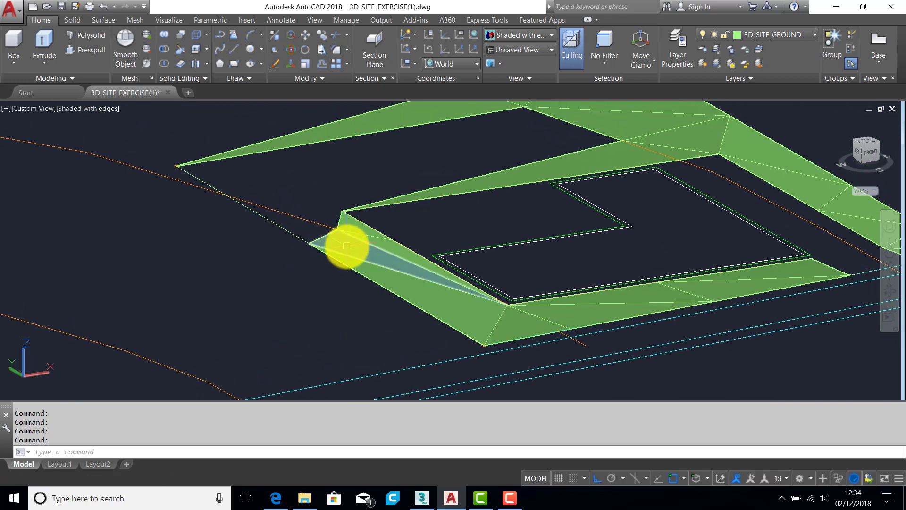
key("Delete")
left_click(373, 274)
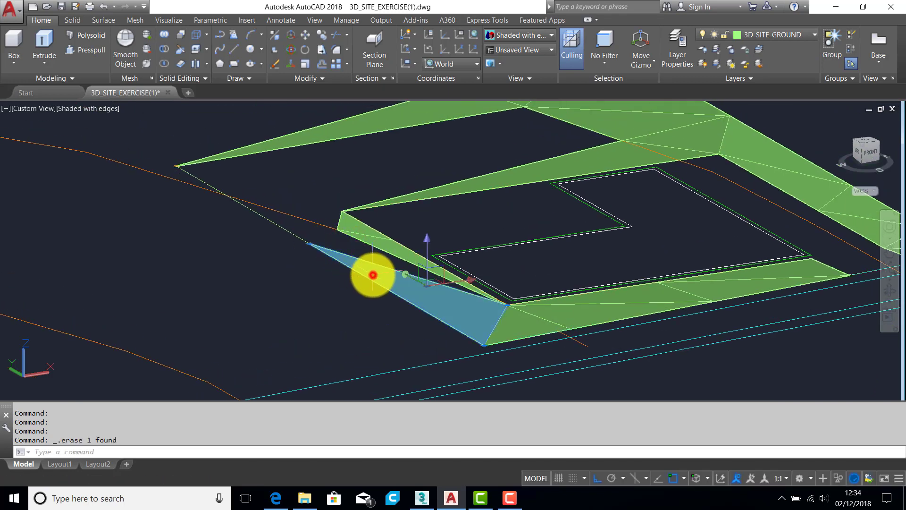
key("Delete")
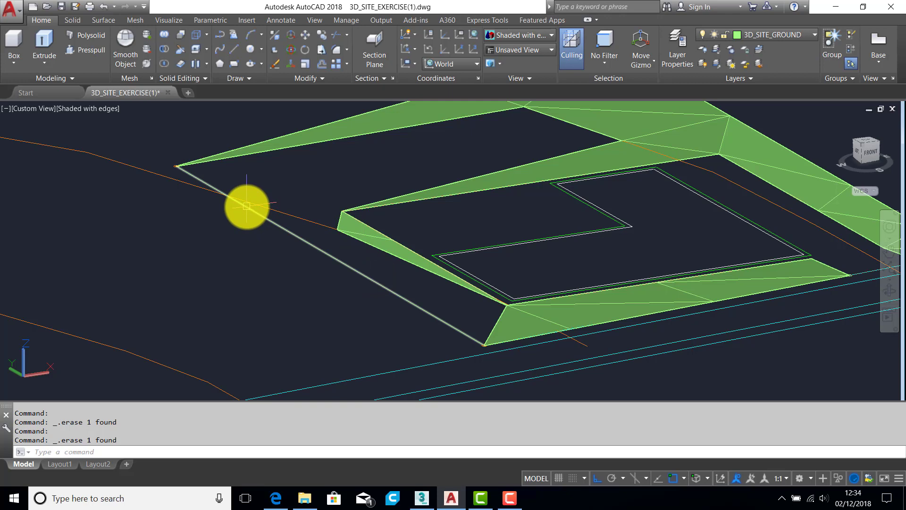
Draw a line along the contour from its vertex outside the west boundary to a point inside the site.
type("L")
key("Return")
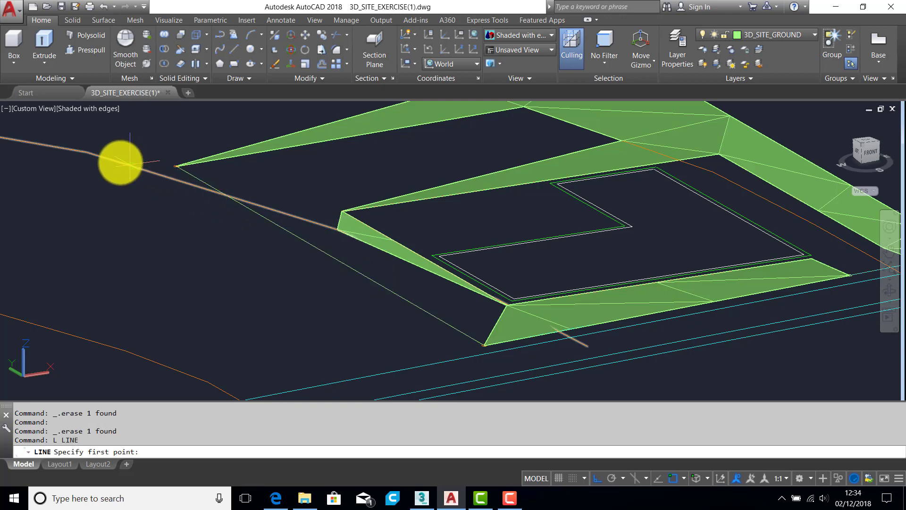
left_click(87, 152)
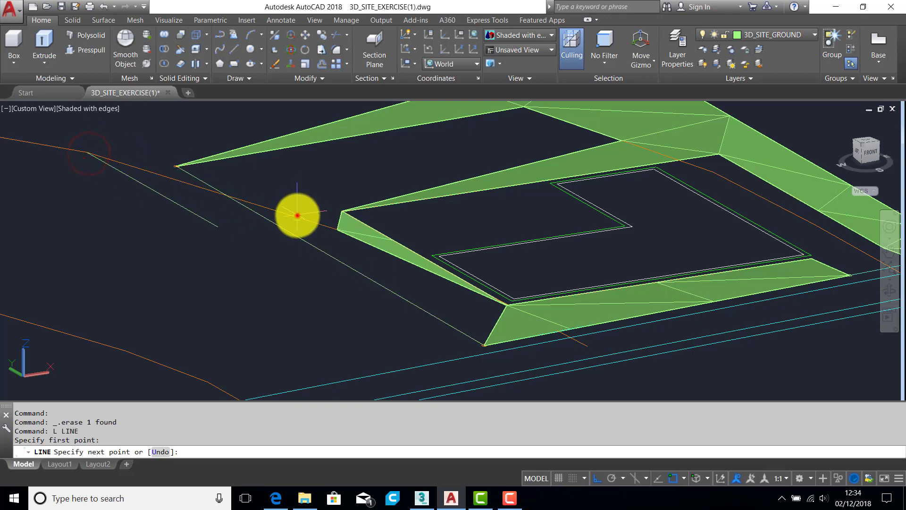
left_click(297, 215)
key("Return")
Trim the contour outside the site, using the west boundary line as the cutting edge.
type("TR")
key("Return")
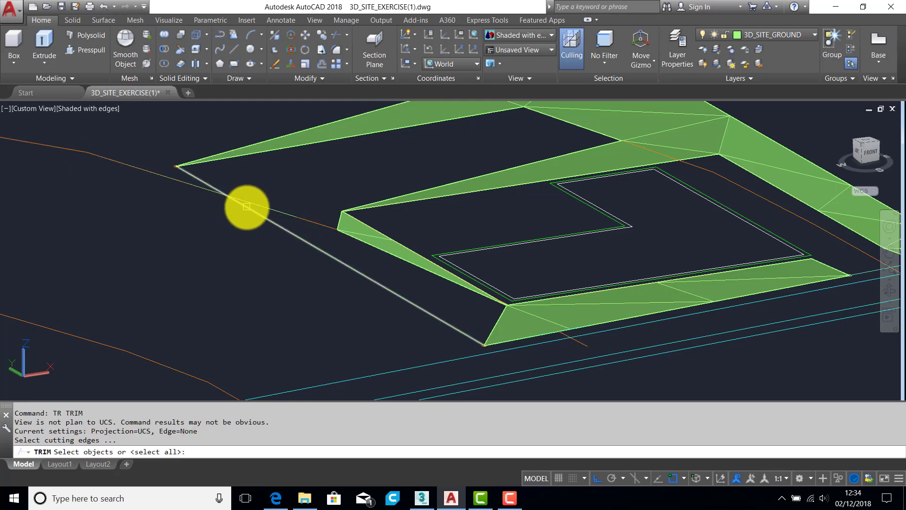
left_click(246, 206)
key("Return")
left_click(181, 184)
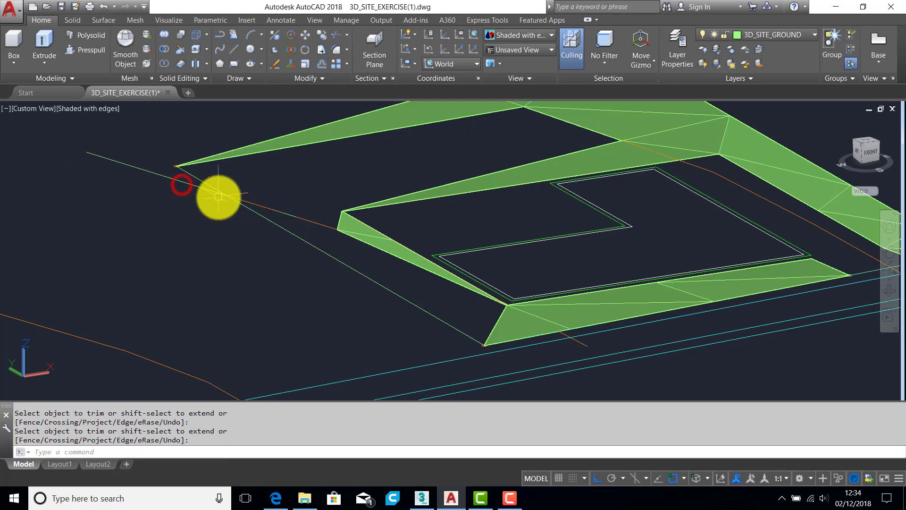
key("Return")
Examine how the new line along the contour meets the west boundary line at their crossing.
scroll(236, 203, "up", 8)
scroll(223, 171, "up", 2)
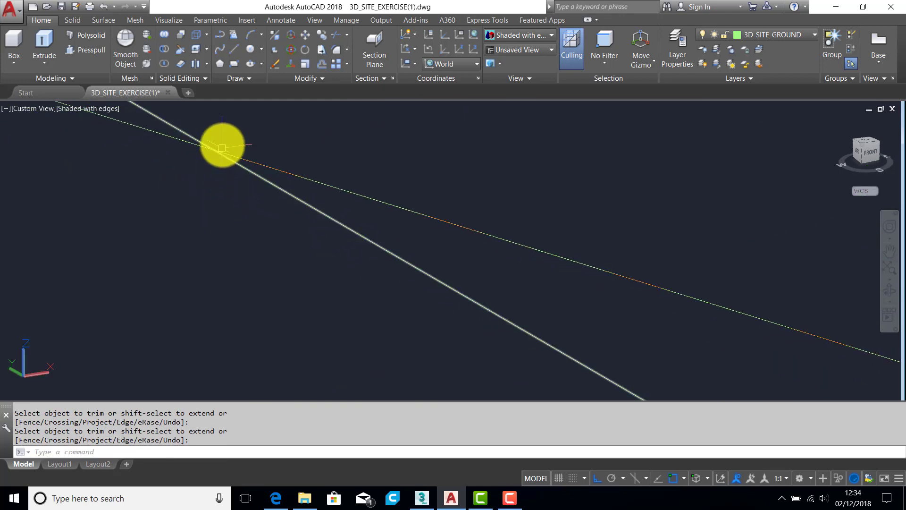
left_click(159, 137)
middle_click_drag(191, 161, 215, 225)
scroll(208, 221, "down", 5)
key("Escape")
key("Escape")
scroll(112, 185, "down", 3)
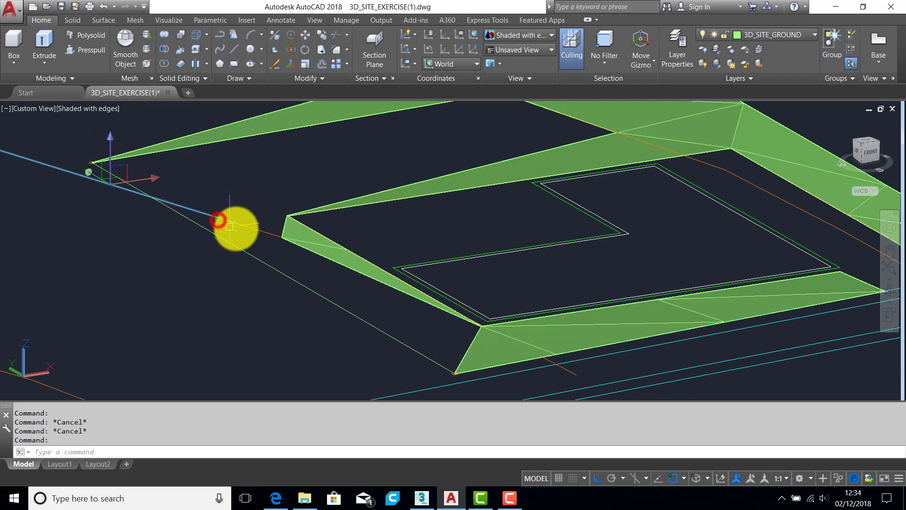
key("Escape")
key("Escape")
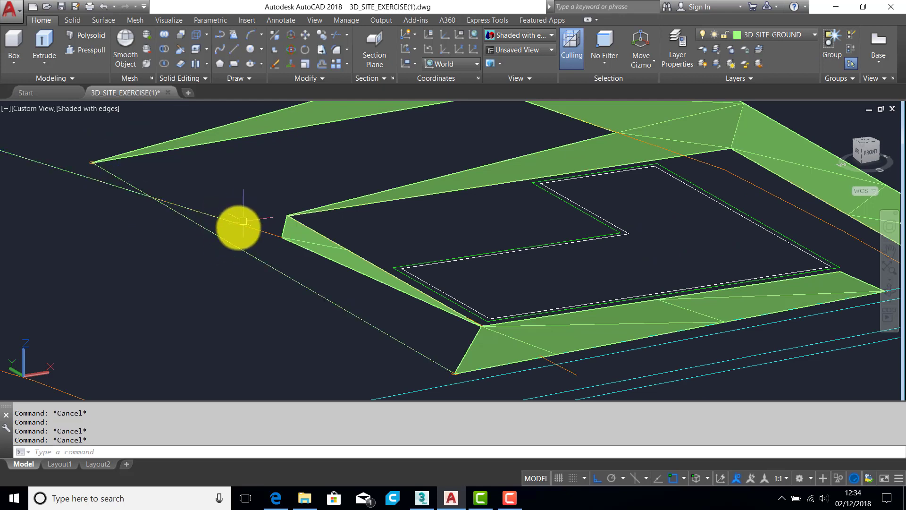
type("l")
key("Return")
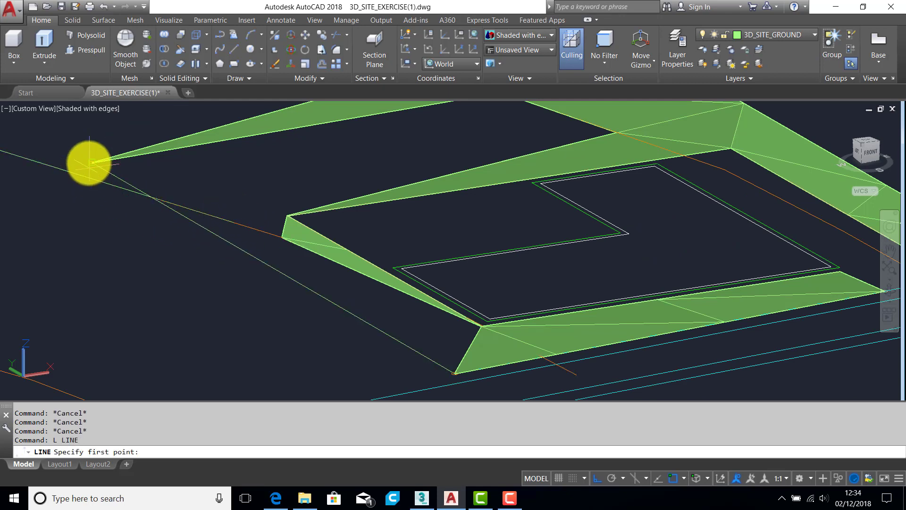
left_click(93, 163)
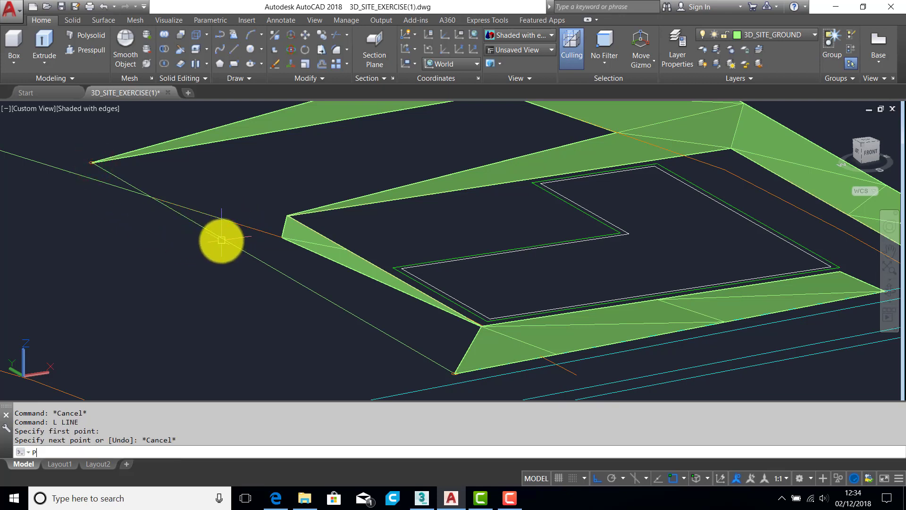
key("Escape")
key("Escape")
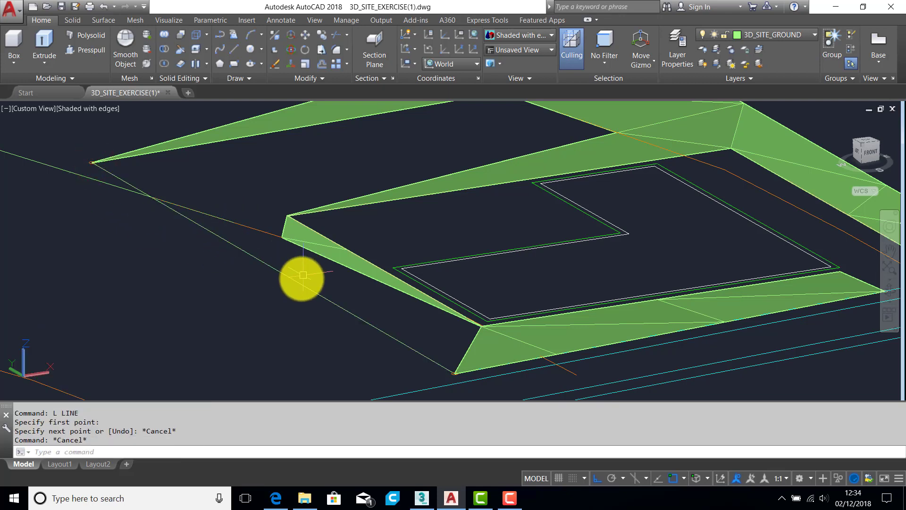
middle_click_drag(301, 277, 288, 189, "shift")
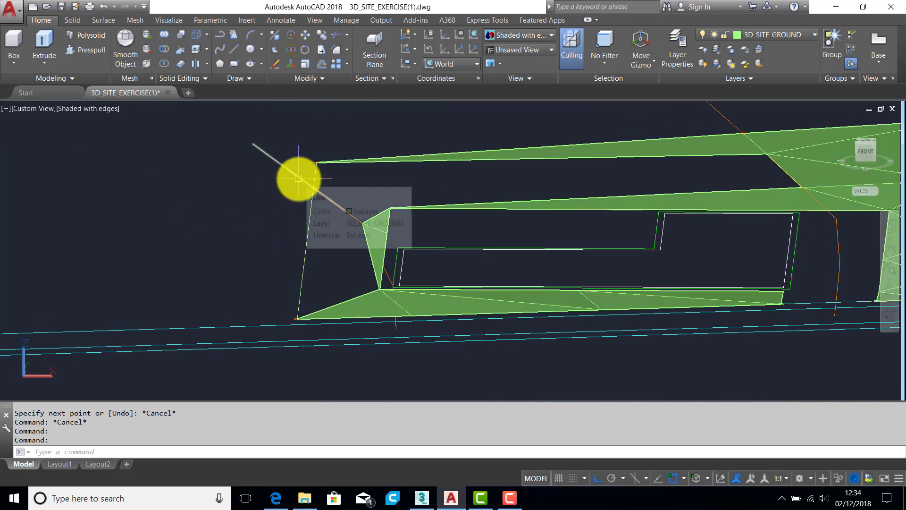
type("tr")
key("Return")
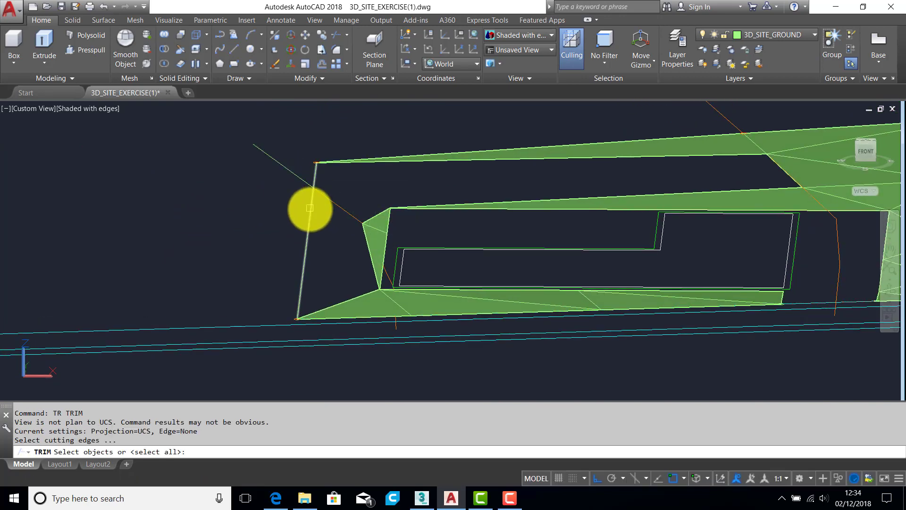
middle_click_drag(309, 208, 321, 231)
key("Escape")
key("Escape")
Switch the visual style to 2D Wireframe and trim the line along the contour back to the west boundary.
left_click(90, 112)
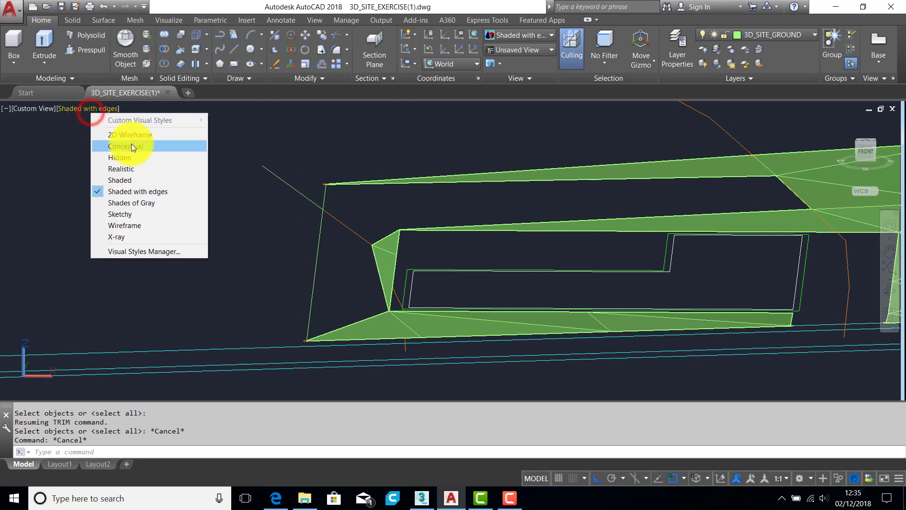
left_click(133, 135)
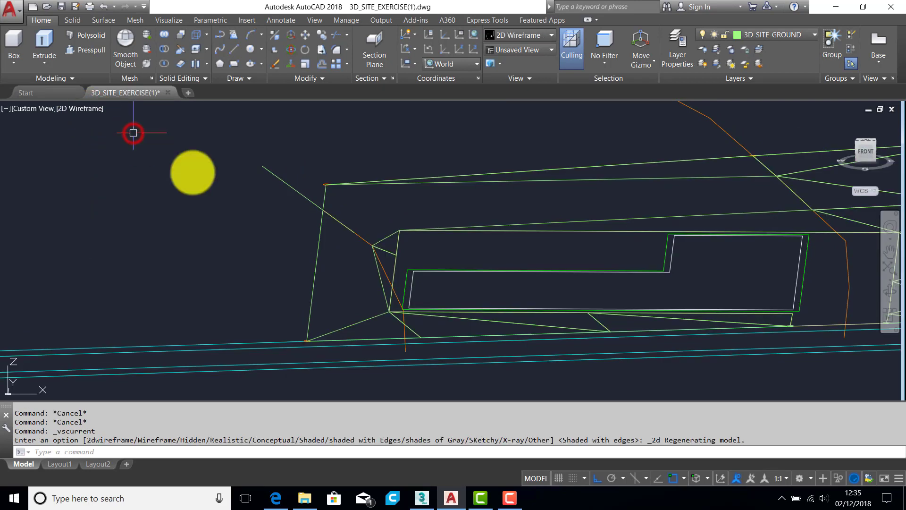
type("tr")
key("Return")
left_click(318, 227)
key("Return")
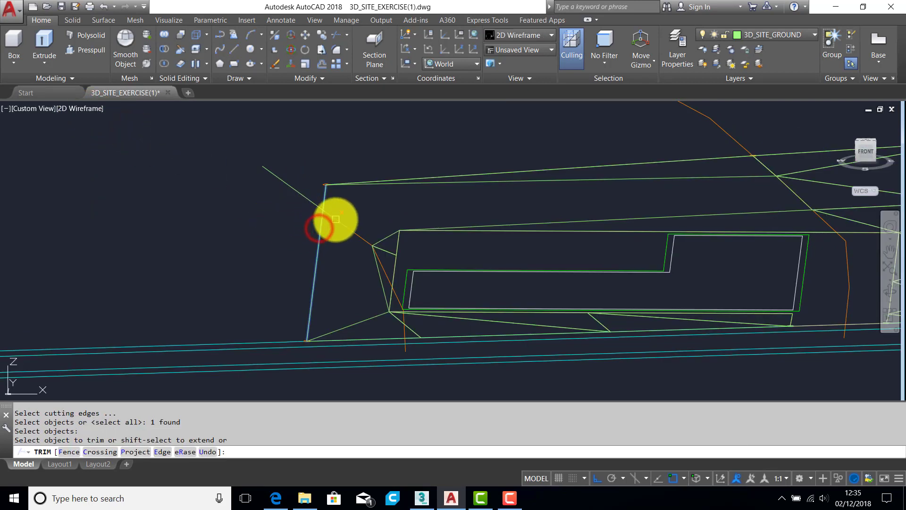
left_click(336, 219)
key("Return")
Trim away the west boundary line south of its crossing, using the line along the contour as the cutting edge.
middle_click_drag(283, 249, 312, 257, "shift")
scroll(187, 201, "up", 7)
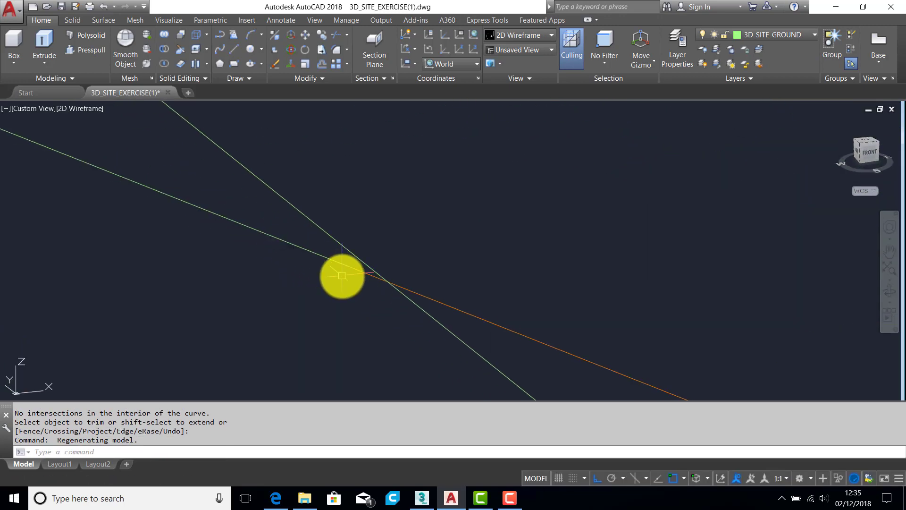
middle_click_drag(342, 261, 348, 252, "shift")
key("Escape")
type("tr")
key("Return")
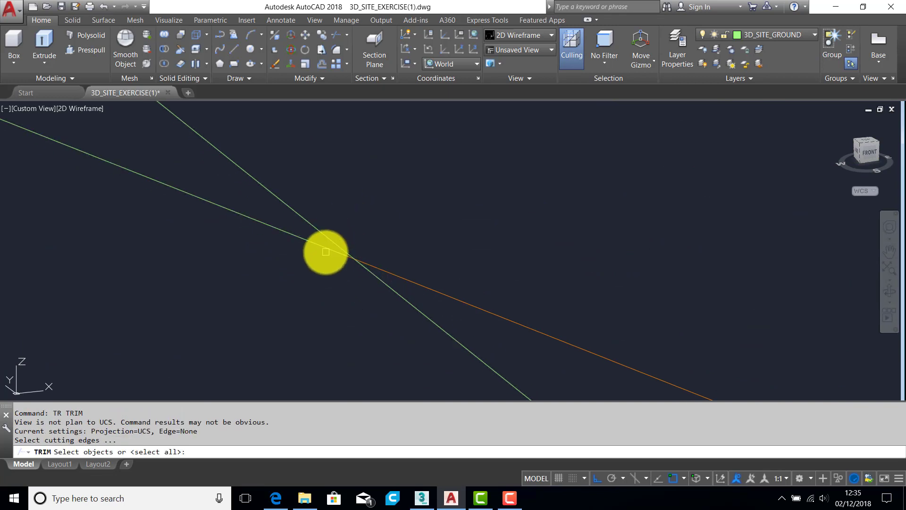
left_click(327, 247)
key("Return")
left_click(377, 280)
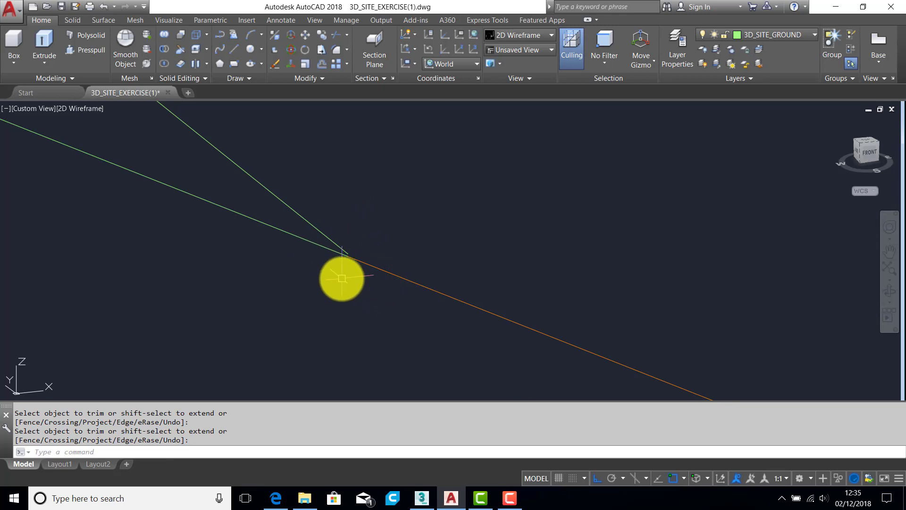
type("l")
key("Return")
middle_click_drag(343, 260, 362, 307)
left_click(361, 308)
scroll(360, 309, "up", 5)
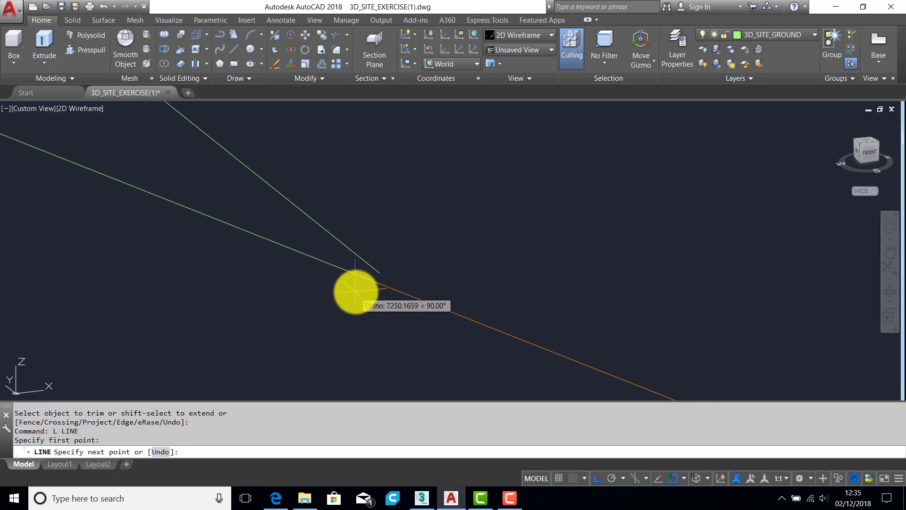
key("Escape")
Draw a boundary line from the contour's west end to the site's northwest corner.
key("Return")
scroll(377, 286, "down", 5)
middle_click_drag(313, 258, 334, 323)
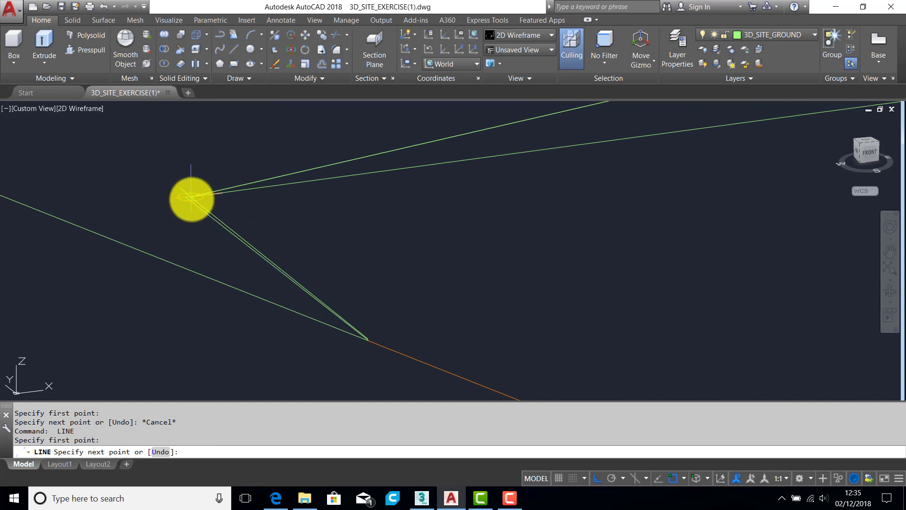
left_click(191, 198)
key("Return")
Erase the leftover piece of the old west boundary line beside the new northern boundary segment.
scroll(378, 338, "up", 10)
type("e")
key("Return")
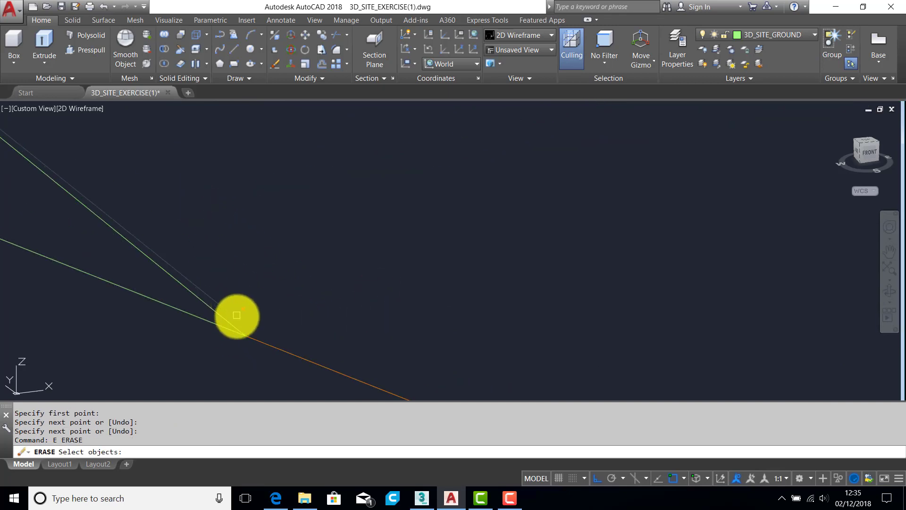
left_click(236, 315)
key("Return")
Draw a boundary line from the contour's west end to the site's southwest corner.
type("l")
key("Return")
left_click(242, 333)
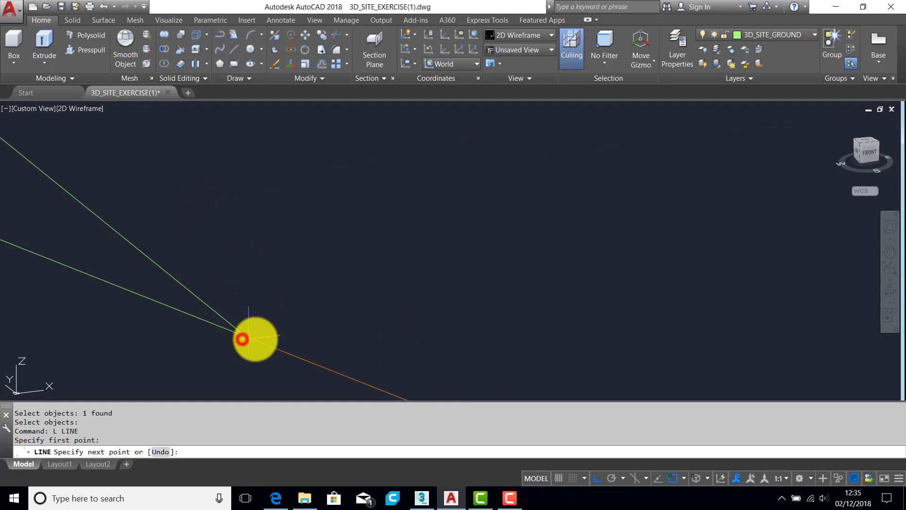
scroll(340, 318, "down", 5)
scroll(447, 350, "up", 5)
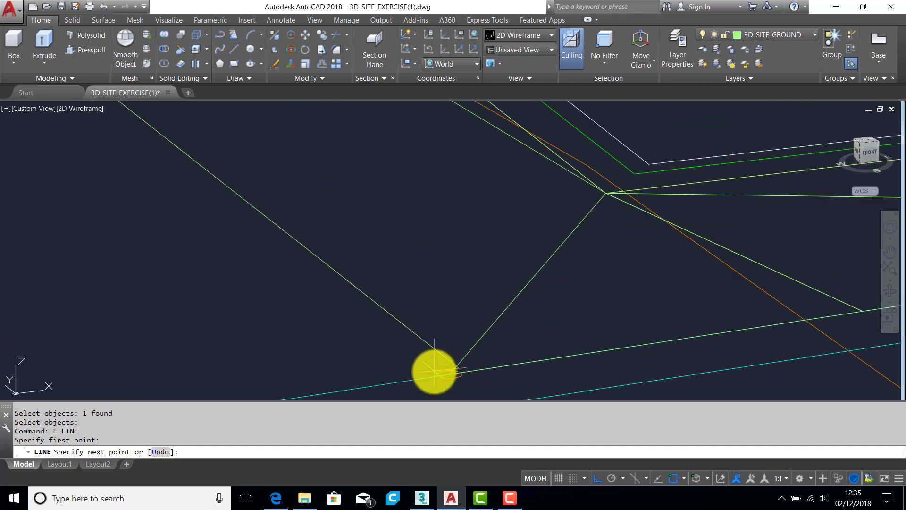
left_click(448, 372)
scroll(396, 307, "down", 5)
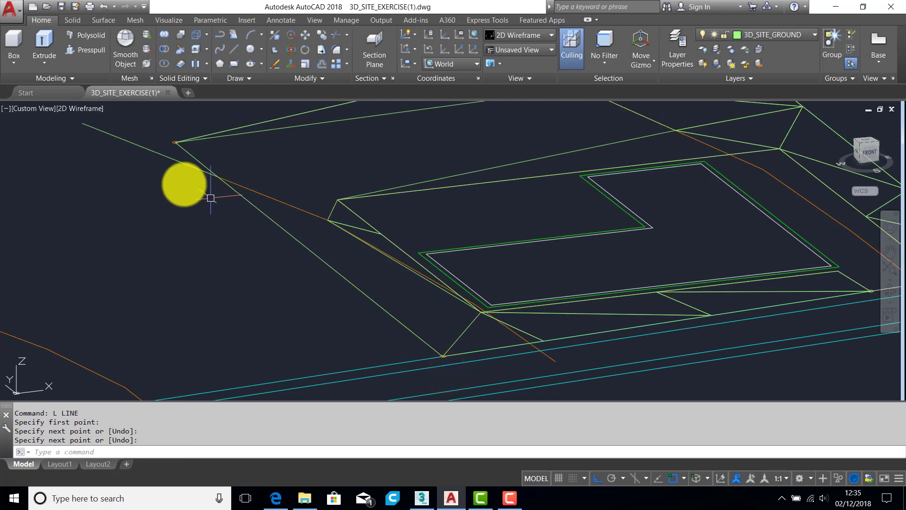
Erase the helper line along the contour outside the west boundary.
key("Escape")
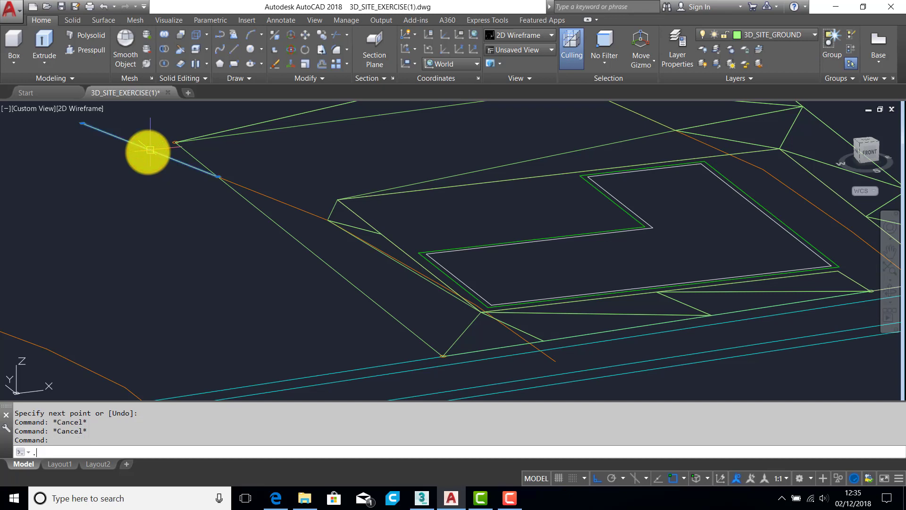
key("Escape")
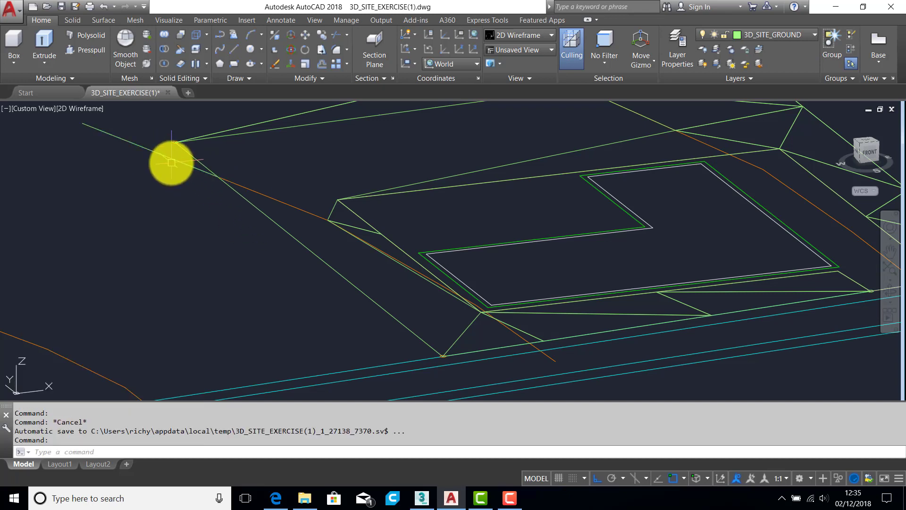
left_click(171, 162)
key("Delete")
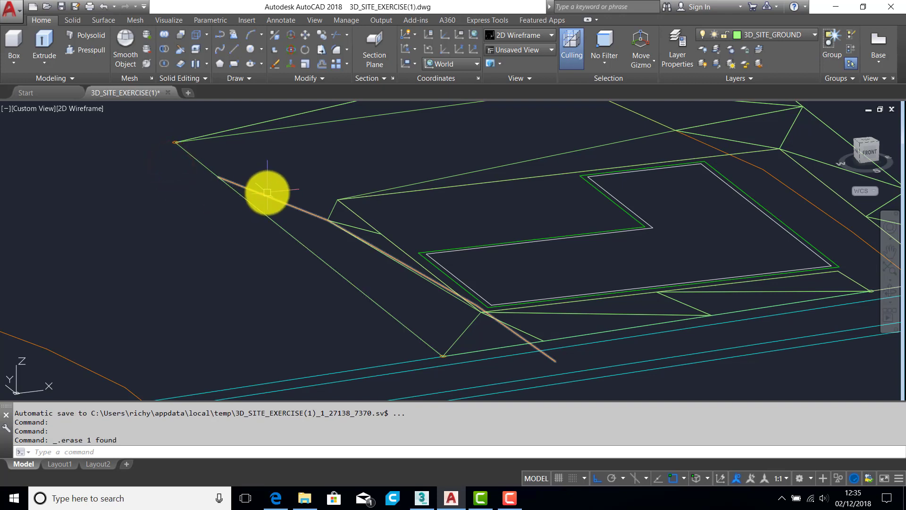
Create a triangular 3D face between the contour vertex beside the pad's northwest corner, a point on the west boundary and the pad's southwest corner.
type("3f")
key("Return")
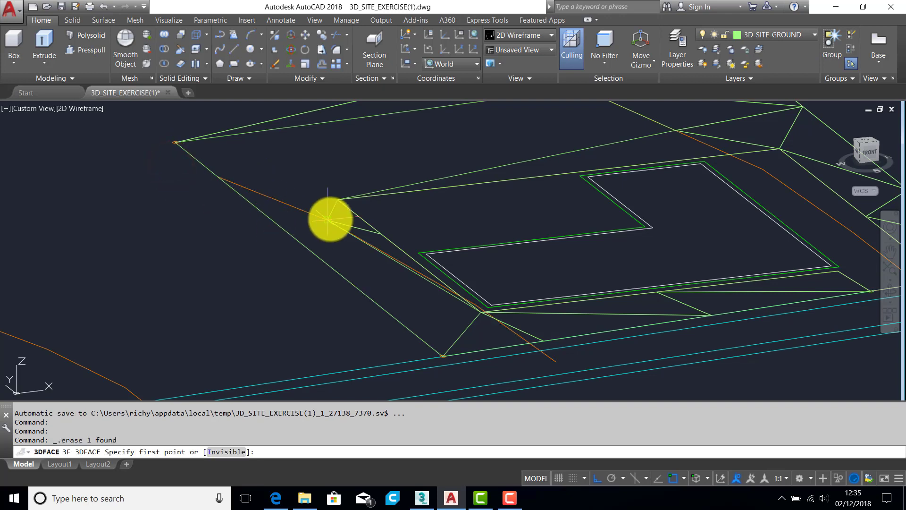
left_click(330, 219)
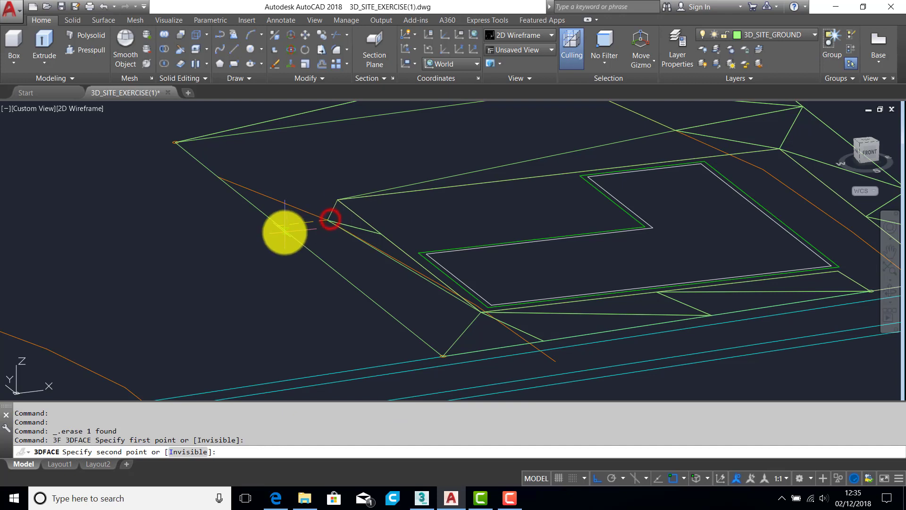
left_click(290, 234)
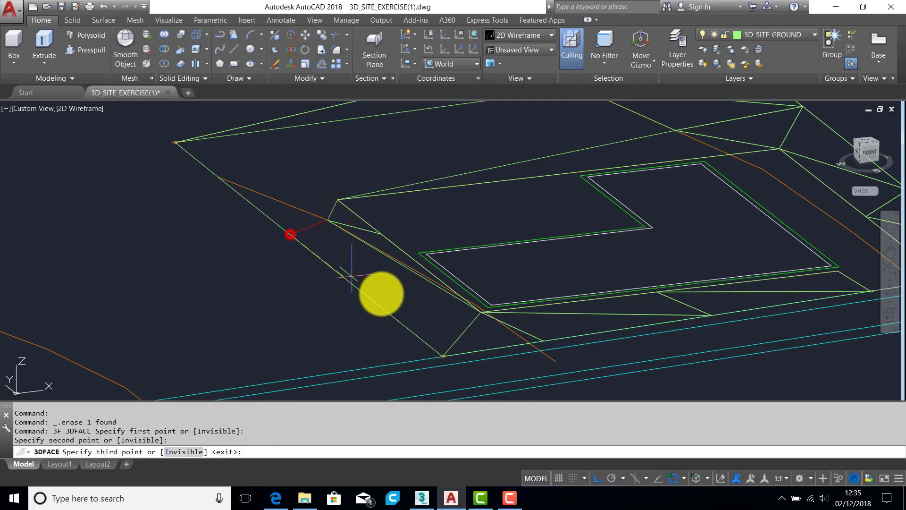
left_click(477, 312)
key("Return")
key("Return")
Create a triangular 3D face between the pad's southwest corner, the intermediate west boundary point and the site's southwest corner.
key("Return")
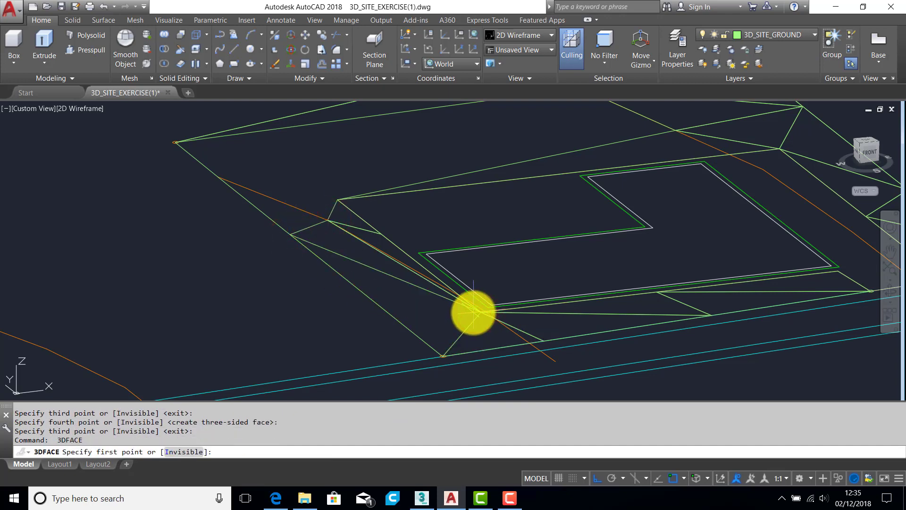
left_click(479, 311)
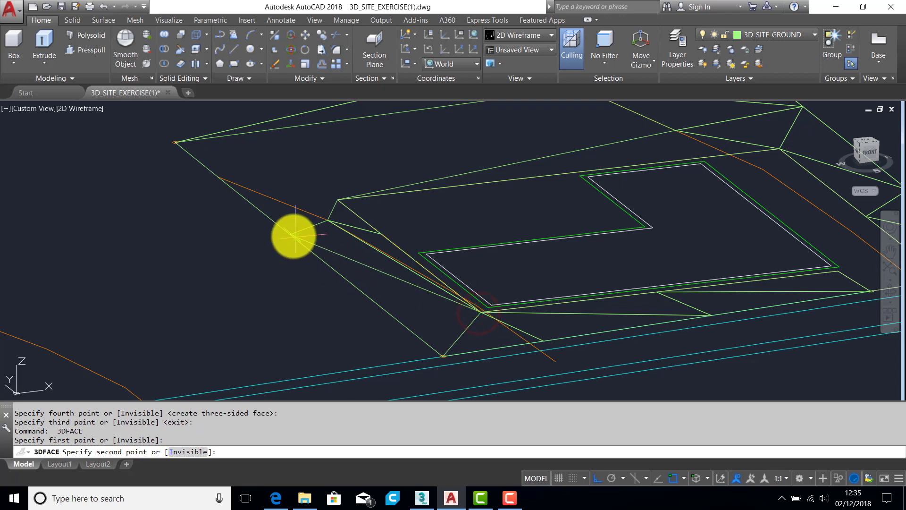
left_click(293, 234)
left_click(443, 355)
key("Return")
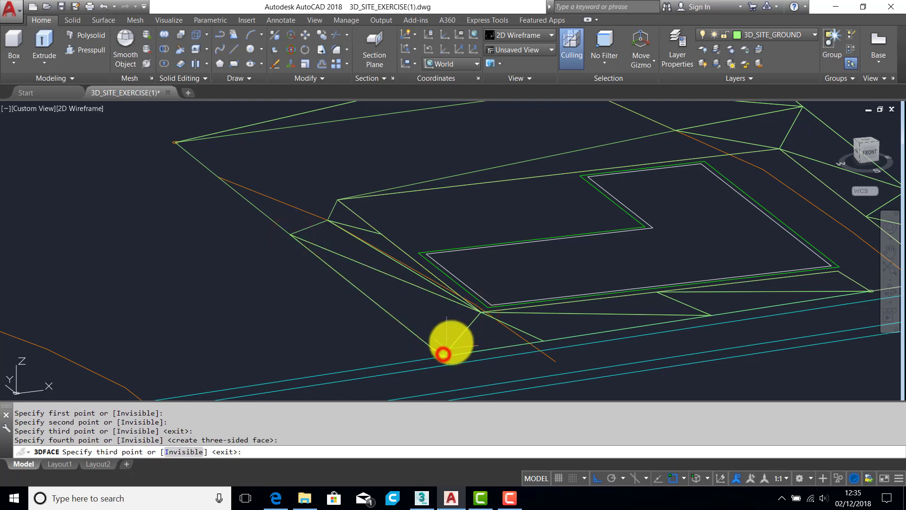
key("Return")
Create a triangular 3D face between the pad's northwest corner, the contour's west end on the boundary and the nearby contour vertex.
scroll(476, 323, "up", 5)
scroll(476, 322, "down", 2)
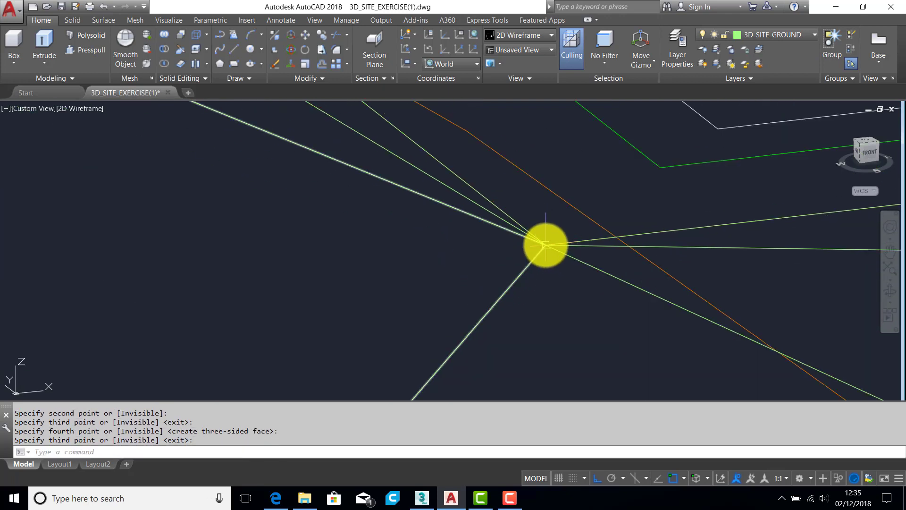
scroll(376, 259, "down", 5)
scroll(427, 269, "up", 5)
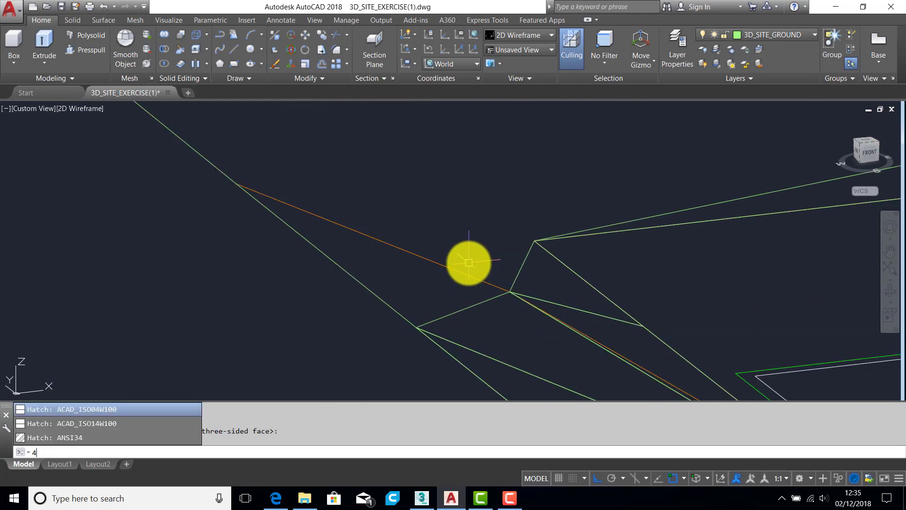
key("Escape")
type("3f")
key("Return")
left_click(531, 241)
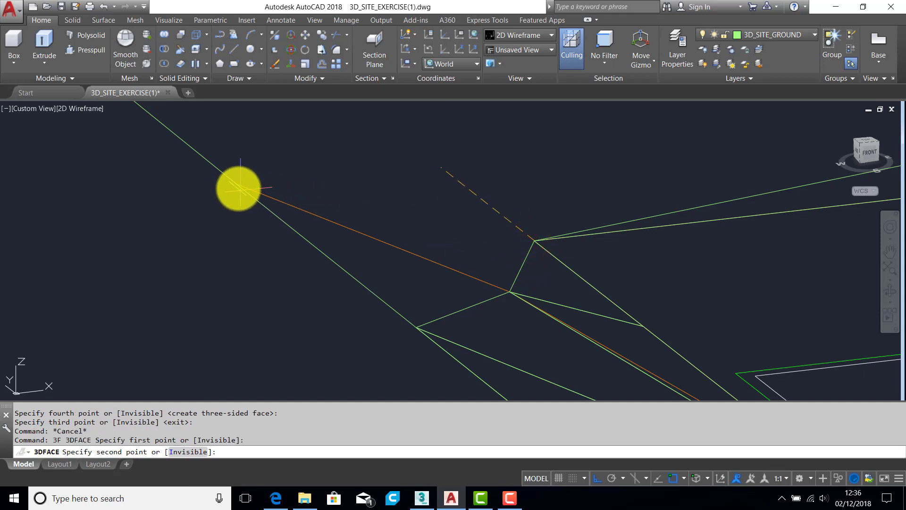
left_click(237, 183)
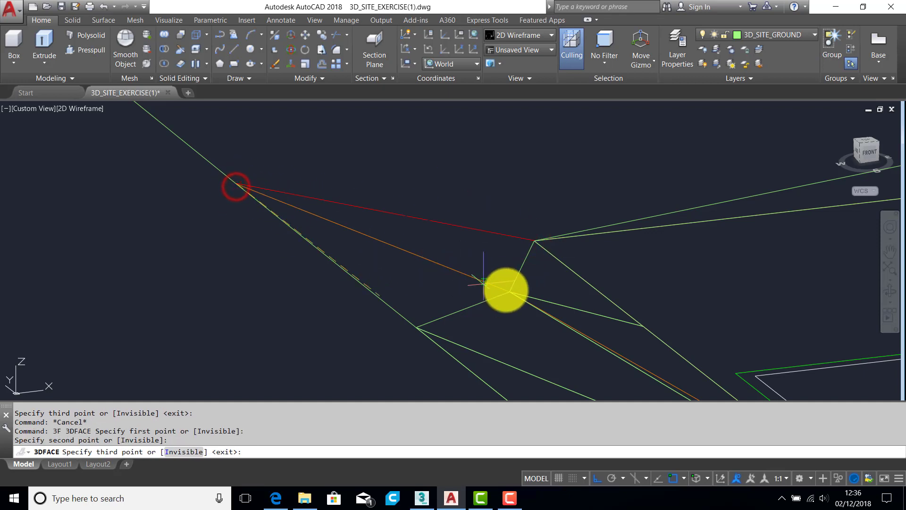
left_click(509, 290)
key("Return")
key("Return")
Create a triangular 3D face between the contour vertex beside the pad, the contour's west end and the intermediate west boundary point.
key("Return")
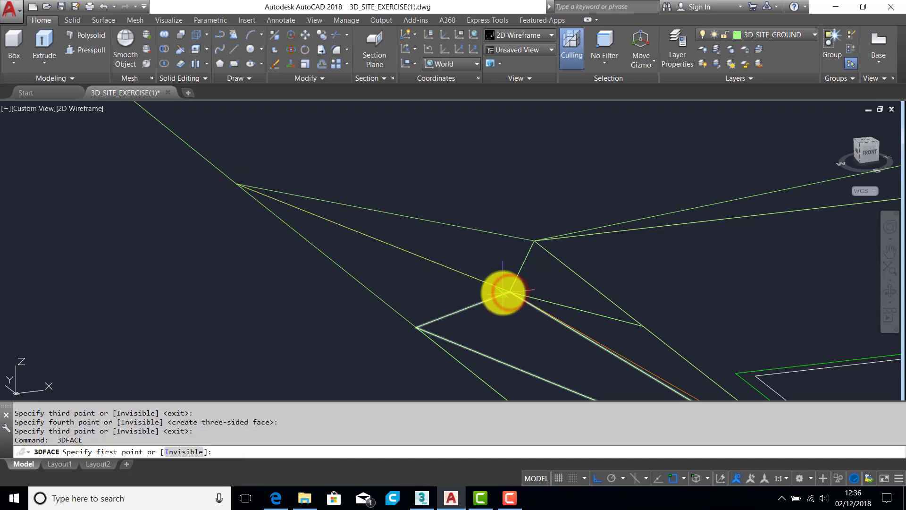
left_click(506, 290)
left_click(237, 184)
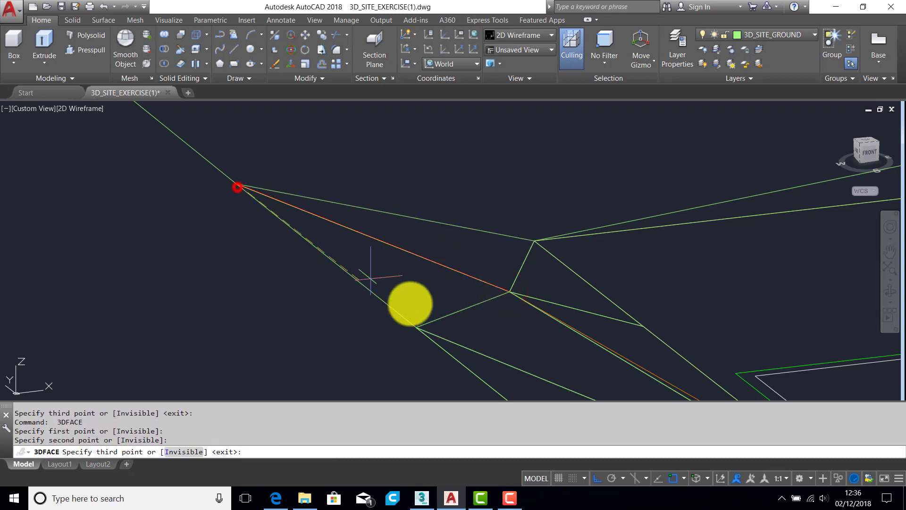
left_click(416, 328)
key("Return")
key("Return")
Create a triangular 3D face between the site's northwest corner, the western contour's boundary end and the shared face vertex on the northern contour.
middle_click_drag(434, 278, 360, 277, "shift")
key("Return")
key("Return")
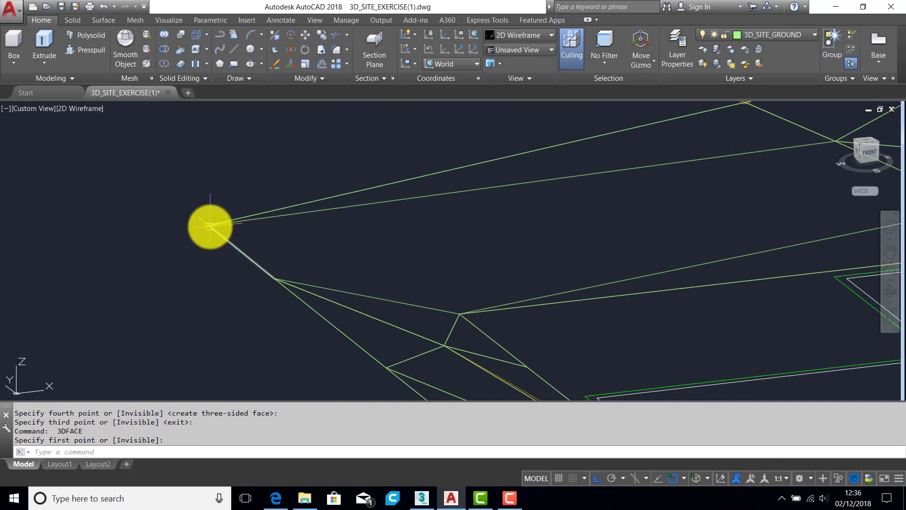
key("Return")
left_click(206, 225)
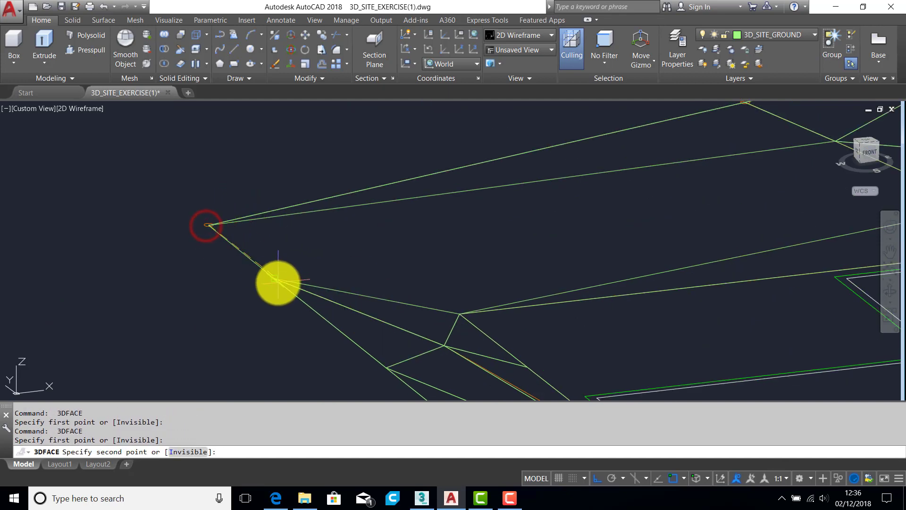
left_click(278, 282)
scroll(330, 275, "down", 3)
left_click(523, 226)
key("Return")
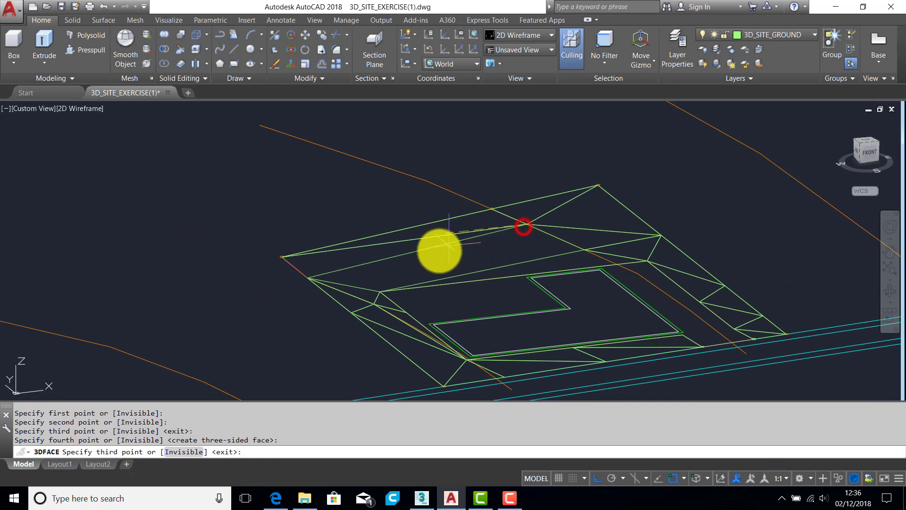
scroll(361, 282, "up", 2)
key("Return")
Create a triangular 3D face between the northern contour's shared vertex, the western contour's boundary end and the pad's northwest corner.
key("Return")
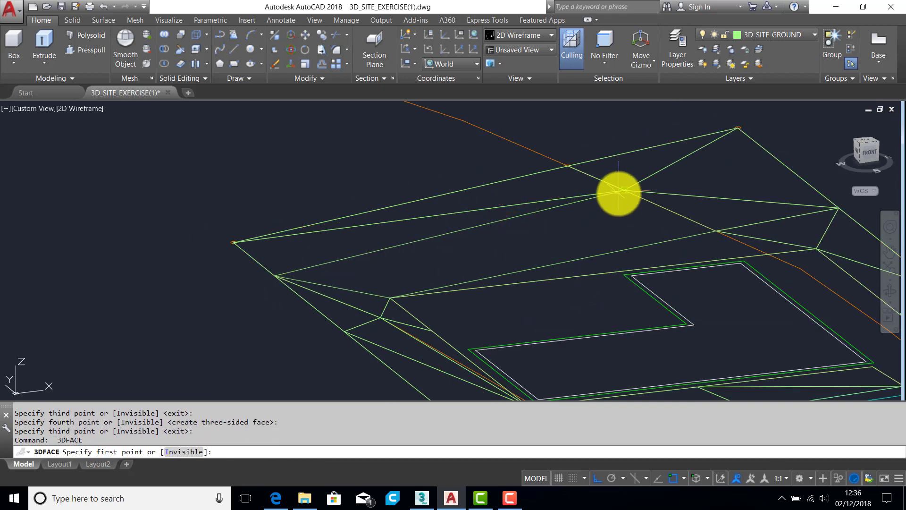
left_click(619, 193)
left_click(278, 277)
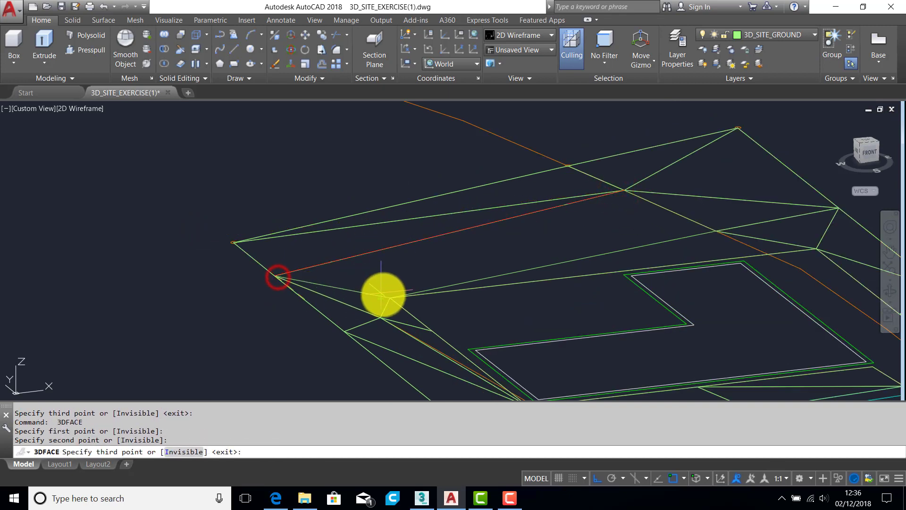
left_click(389, 297)
key("Return")
key("Return")
Close the gap north of the pad with a triangular 3D face between the pad's northwest corner and the two vertices on the northern contour.
key("Return")
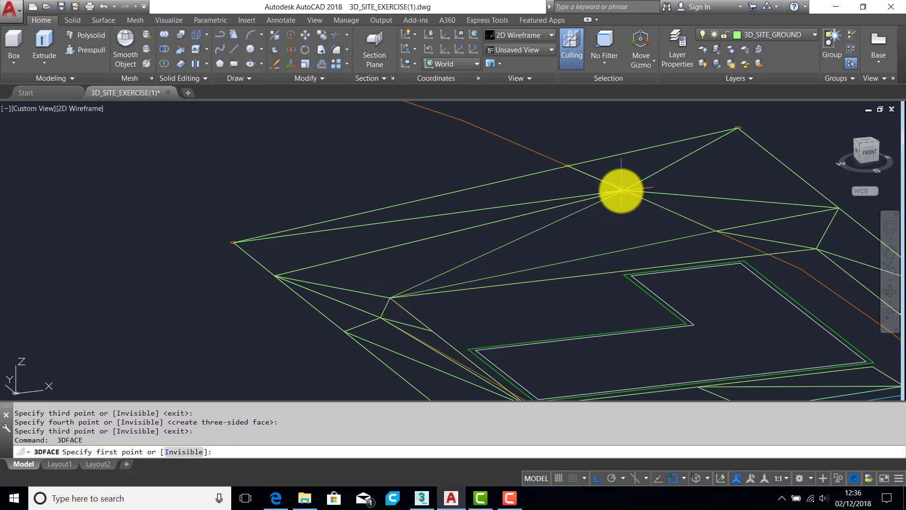
left_click(620, 191)
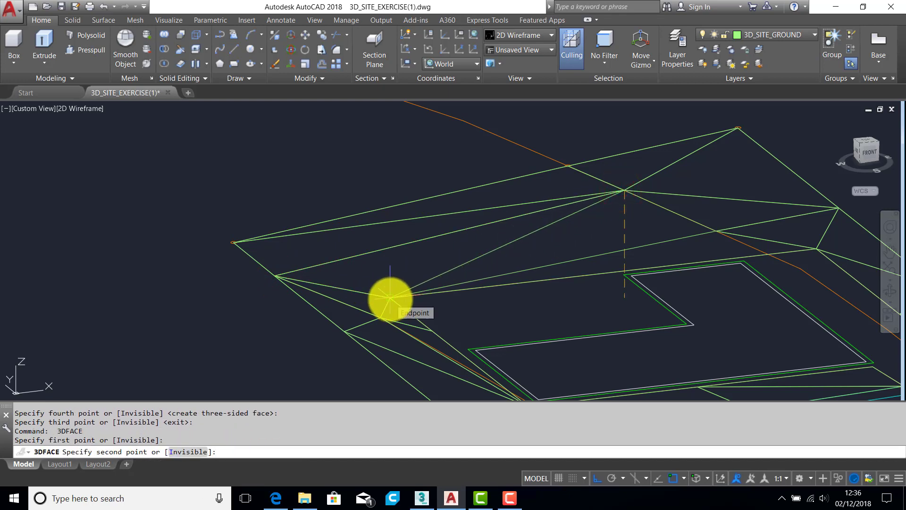
left_click(389, 298)
left_click(716, 230)
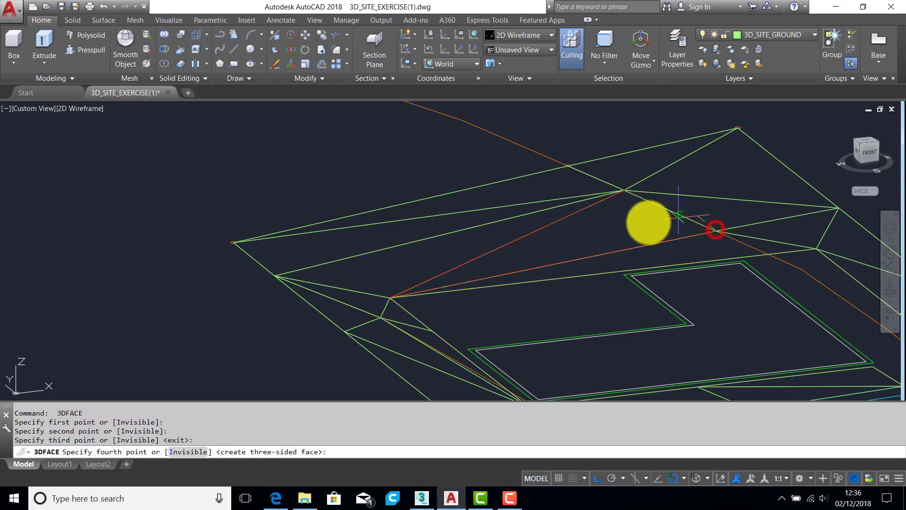
key("Return")
key("Return")
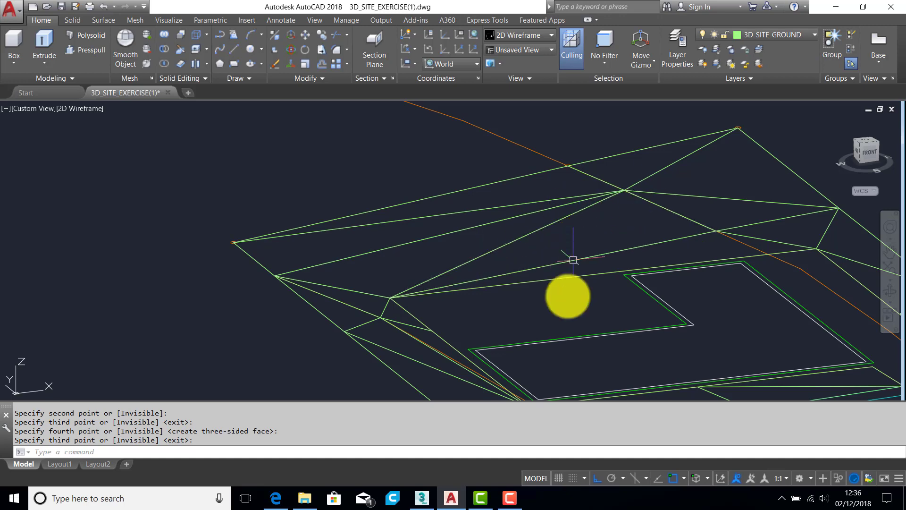
Set the visual style to Shaded with edges and inspect the new faces around the pad's northwest corner.
middle_click_drag(507, 289, 463, 276, "shift")
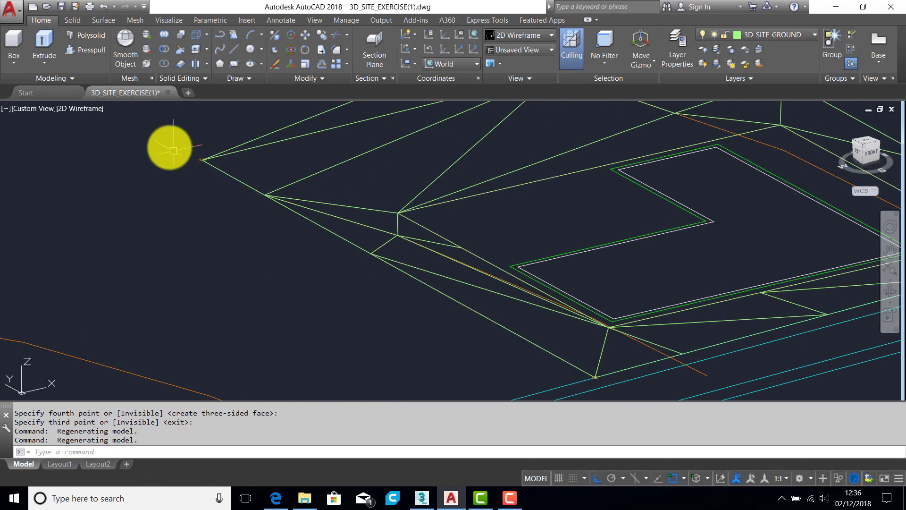
left_click(76, 108)
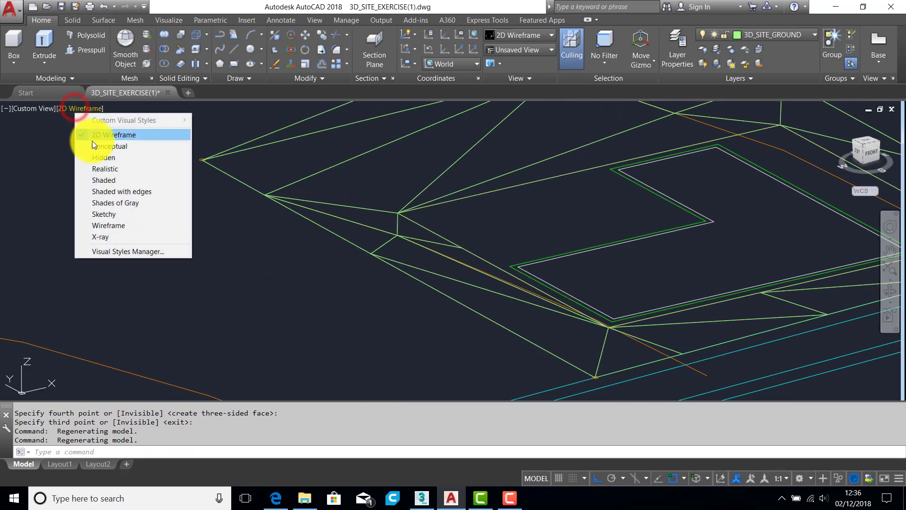
left_click(113, 192)
mouse_move(445, 277)
middle_mouse_down("shift")
mouse_move(397, 247)
mouse_move(419, 257)
mouse_move(405, 245)
middle_mouse_up("shift")
scroll(437, 240, "up", 3)
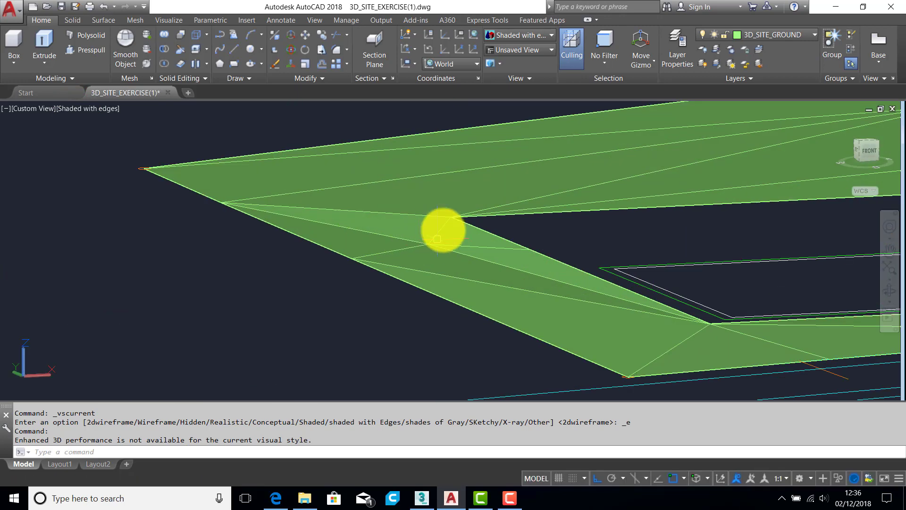
mouse_move(455, 225)
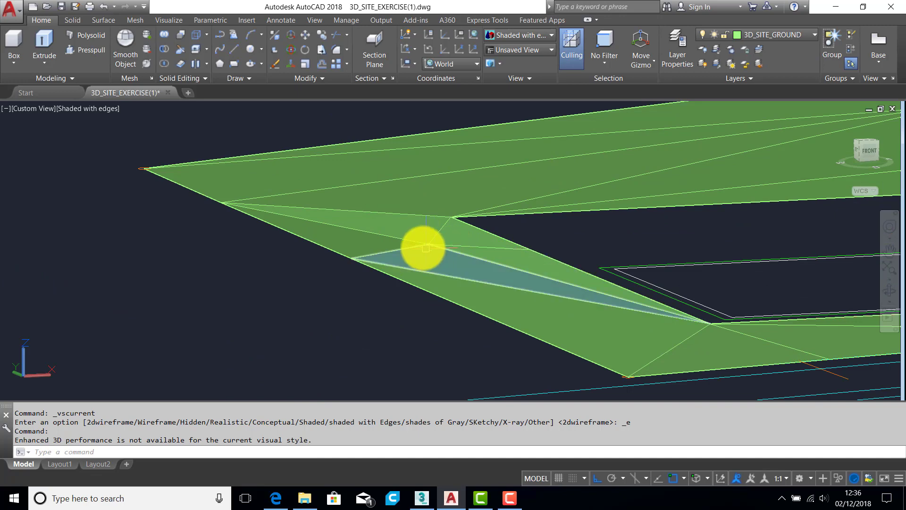
mouse_move(477, 269)
middle_mouse_down("shift")
mouse_move(449, 267)
mouse_move(492, 279)
mouse_move(484, 276)
middle_mouse_up("shift")
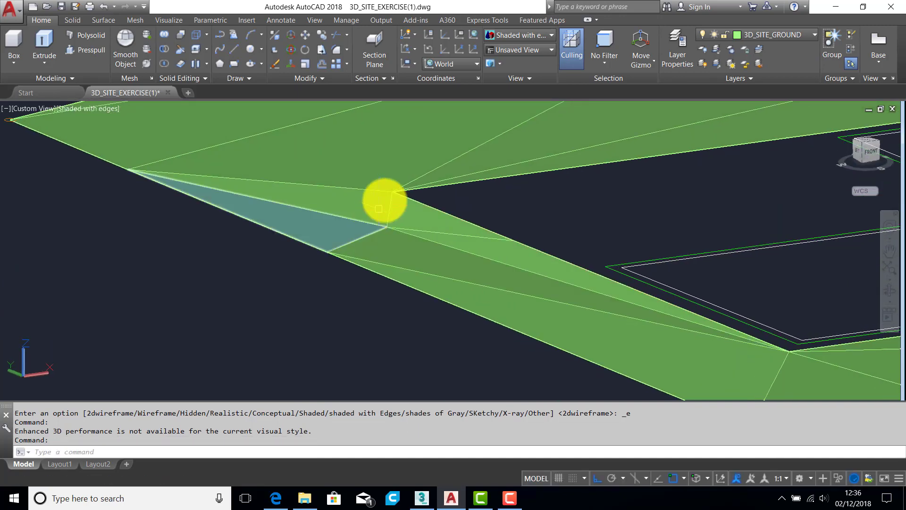
scroll(370, 222, "up", 3)
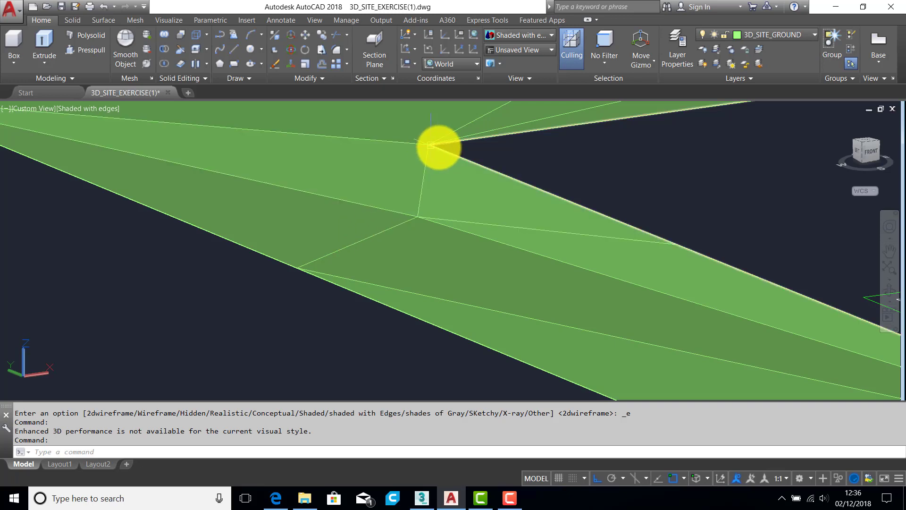
scroll(538, 190, "down", 4)
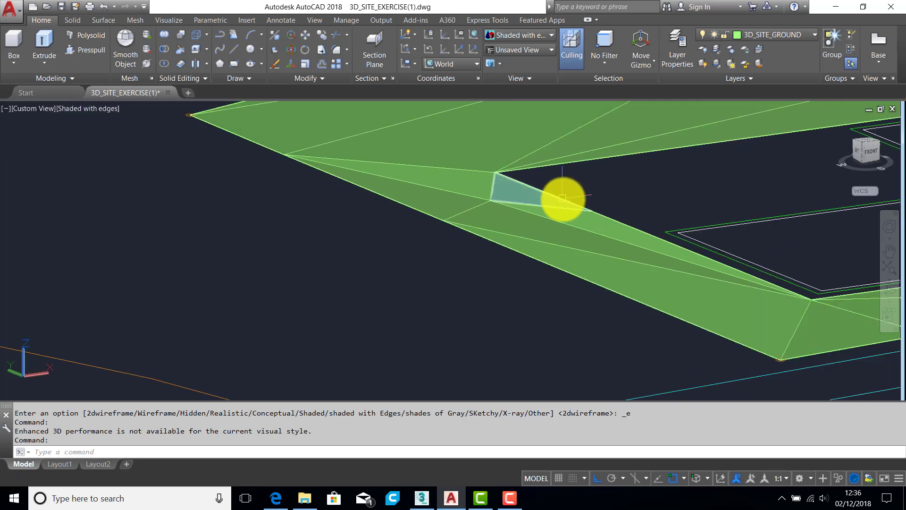
Draw a line from the pad's northwest corner to the intermediate point on the west boundary.
middle_click_drag(447, 220, 504, 209, "shift")
type("l")
key("Return")
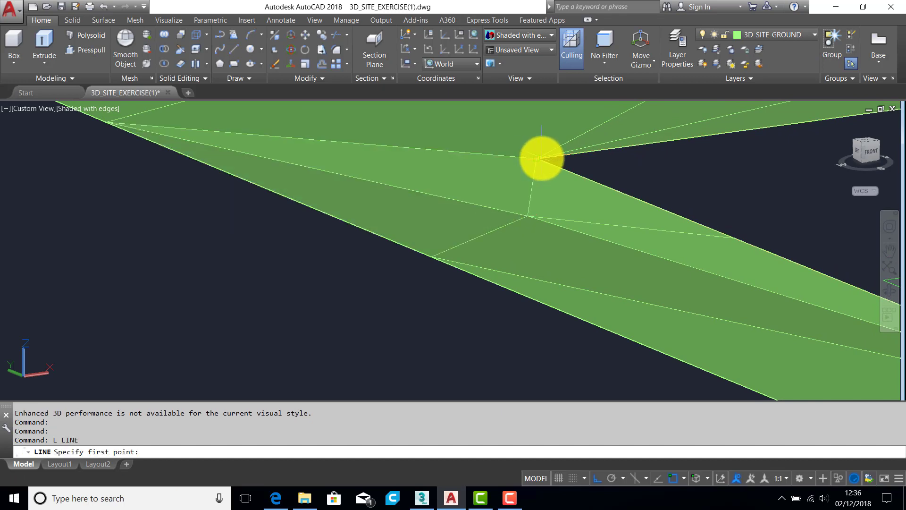
left_click(541, 158)
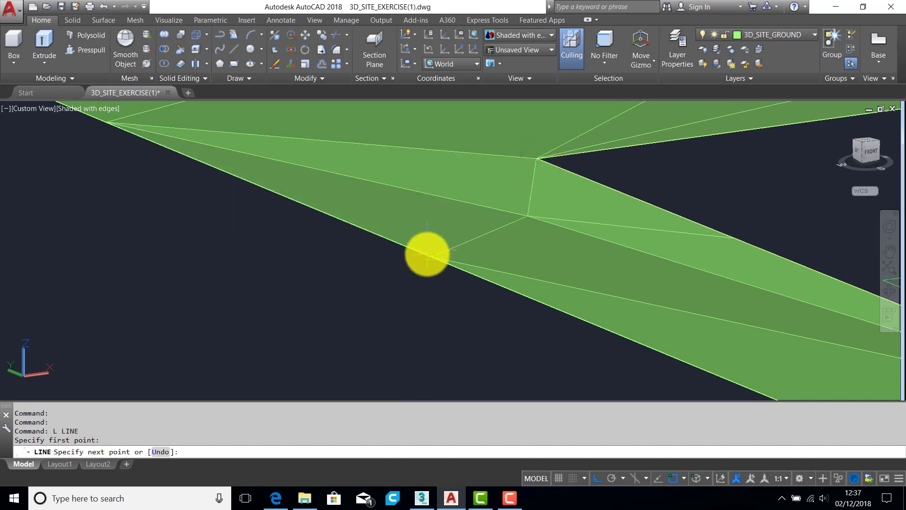
key("Return")
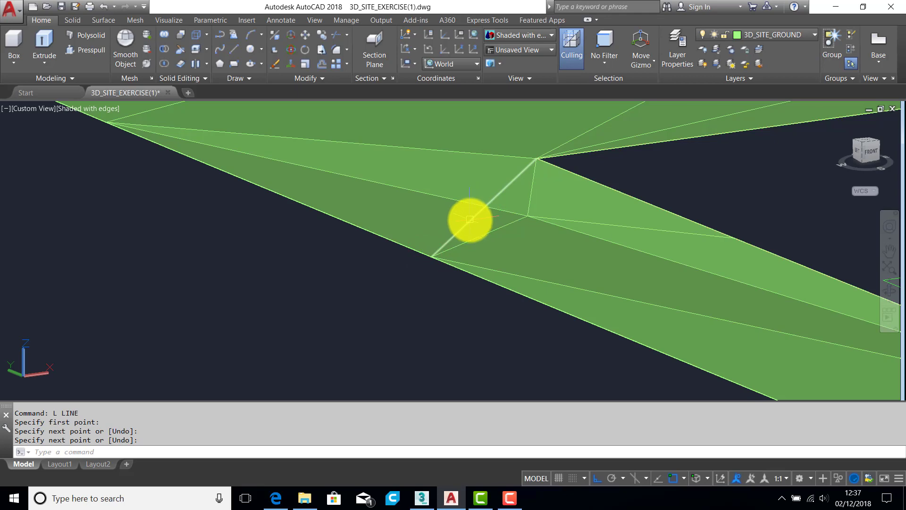
Examine how the new line runs relative to the shaded faces beside the pad's northwest corner.
middle_click_drag(470, 219, 535, 214, "shift")
scroll(537, 215, "up", 2)
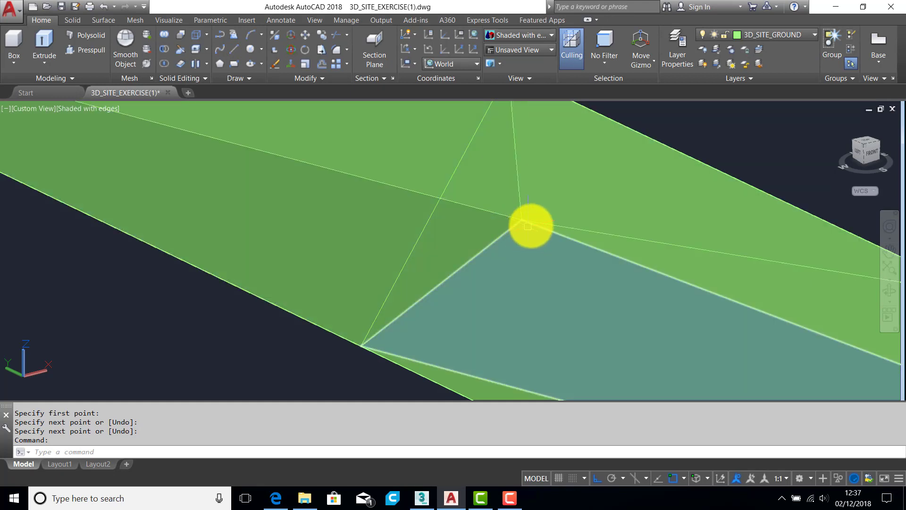
scroll(502, 225, "down", 3)
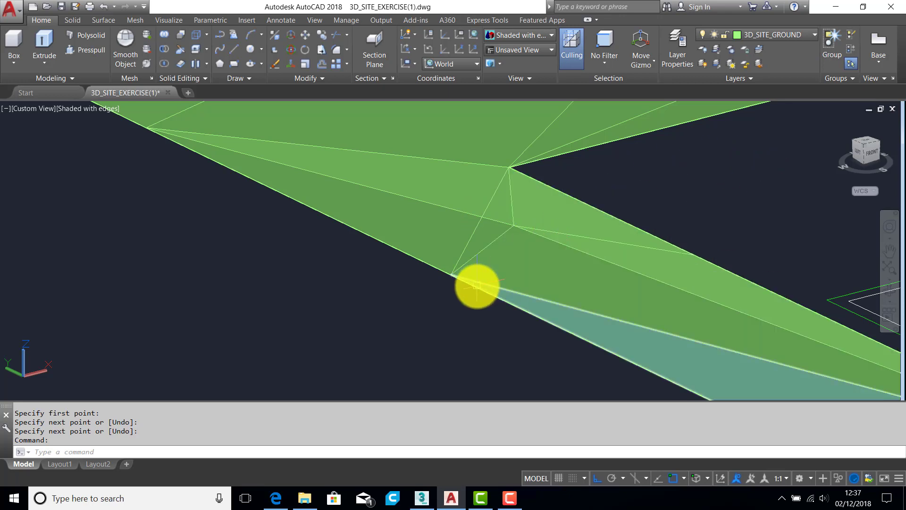
middle_click_drag(611, 249, 510, 192, "shift")
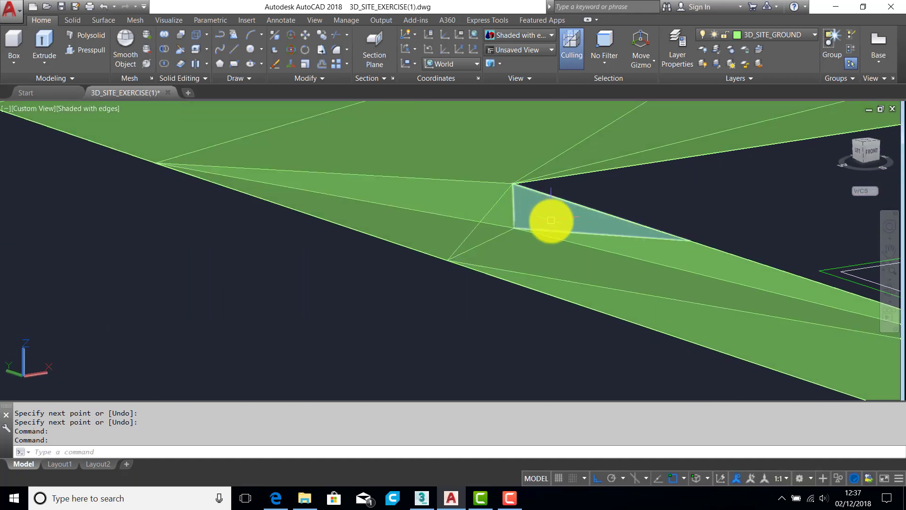
scroll(550, 216, "down", 6)
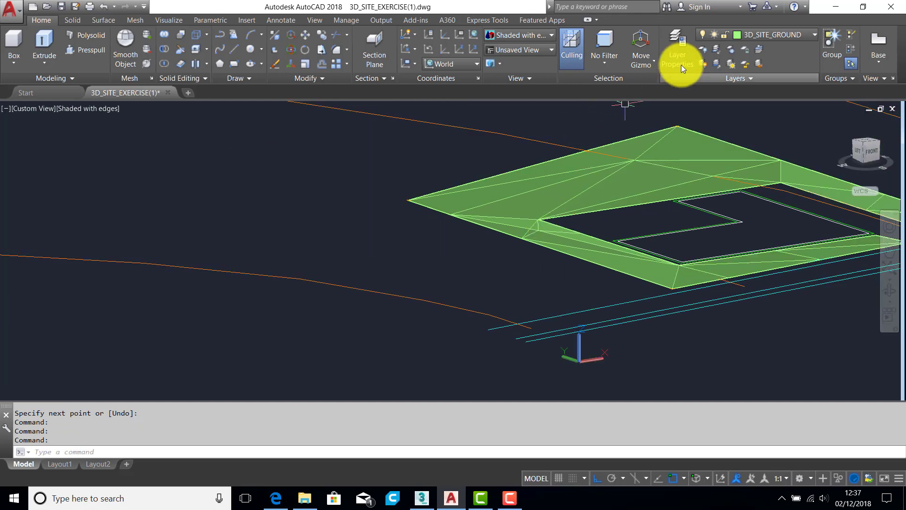
Turn off the 2D_CONTOURS layer by picking one of the contour lines beside the site.
left_click(702, 50)
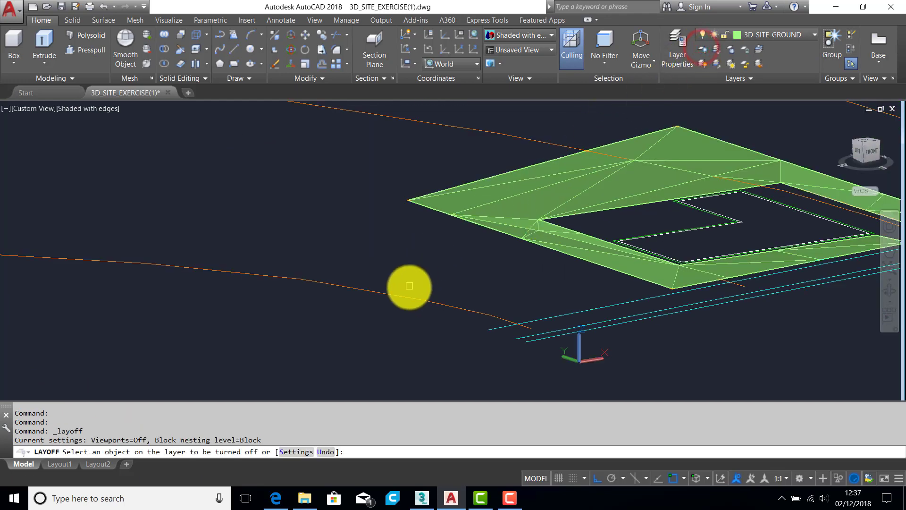
left_click(407, 297)
scroll(534, 235, "up", 6)
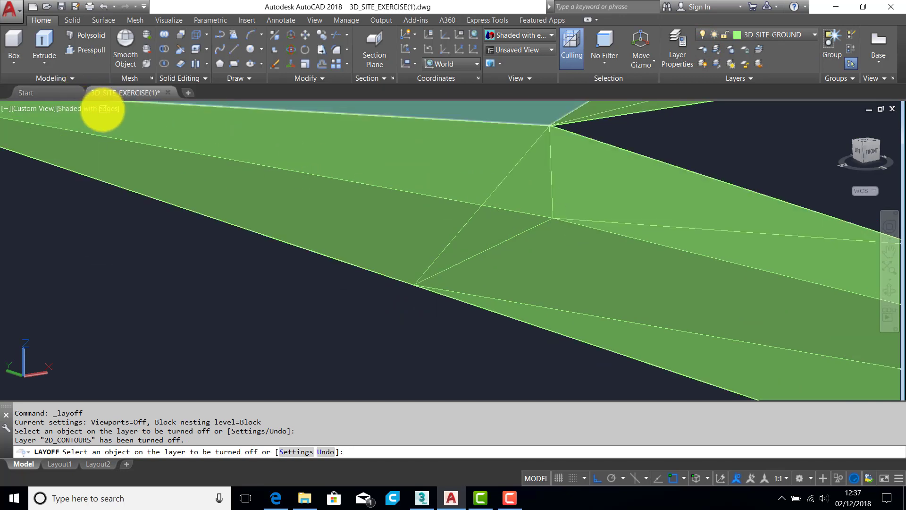
key("Escape")
In the 2D Wireframe visual style, stretch the shared face vertex beside the pad's northwest corner onto the guide line to the west boundary.
left_click(89, 109)
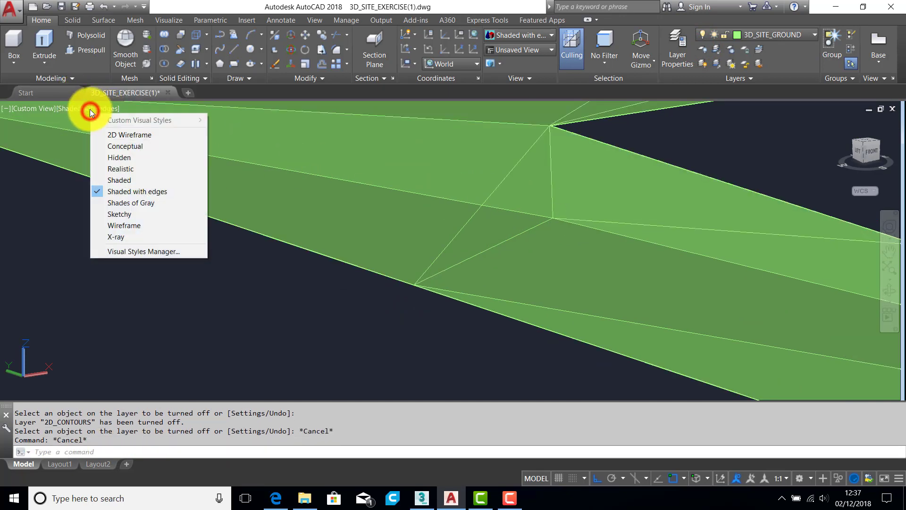
left_click(114, 136)
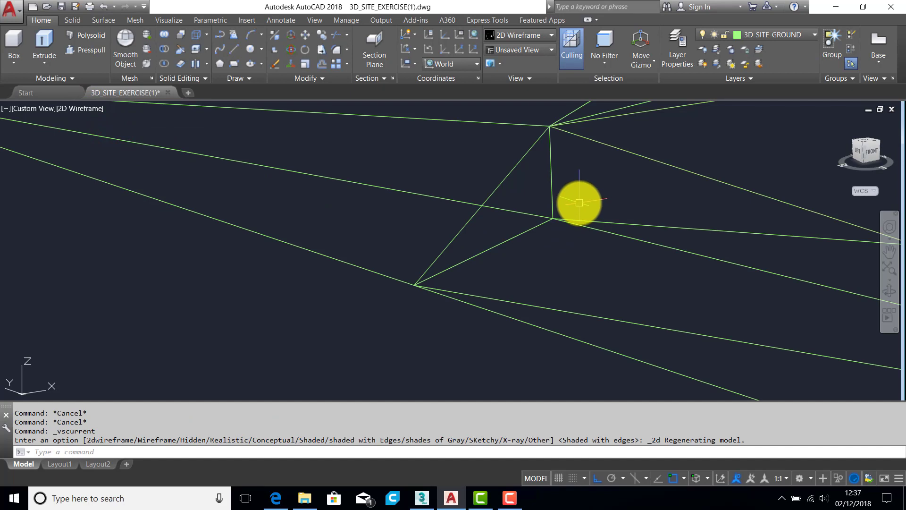
key("Return")
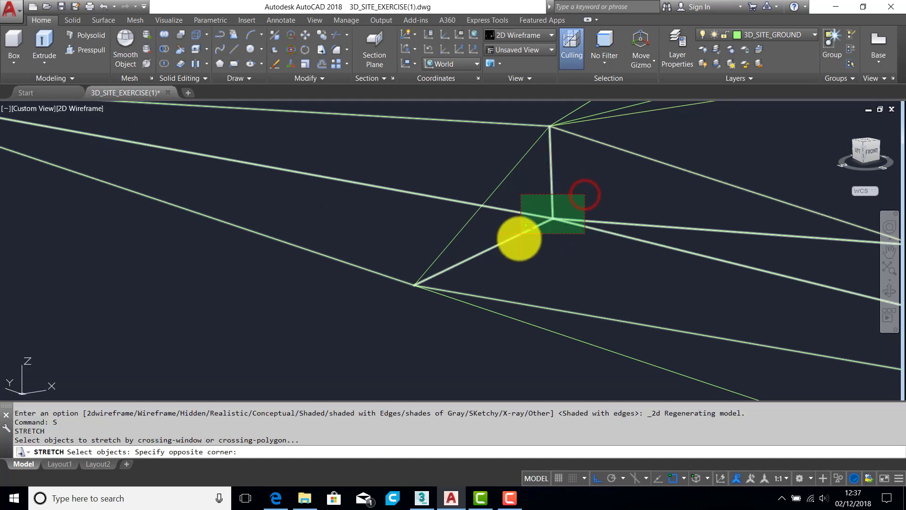
left_click(519, 240)
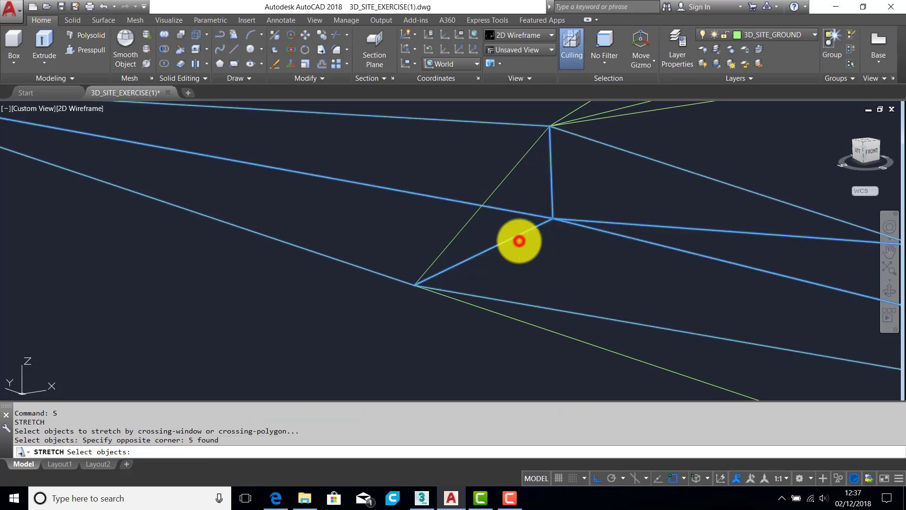
key("Return")
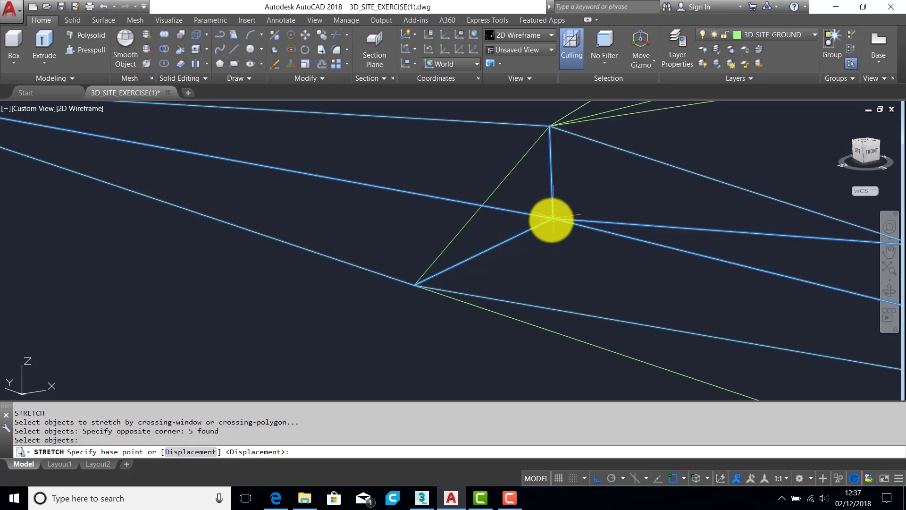
left_click(551, 219)
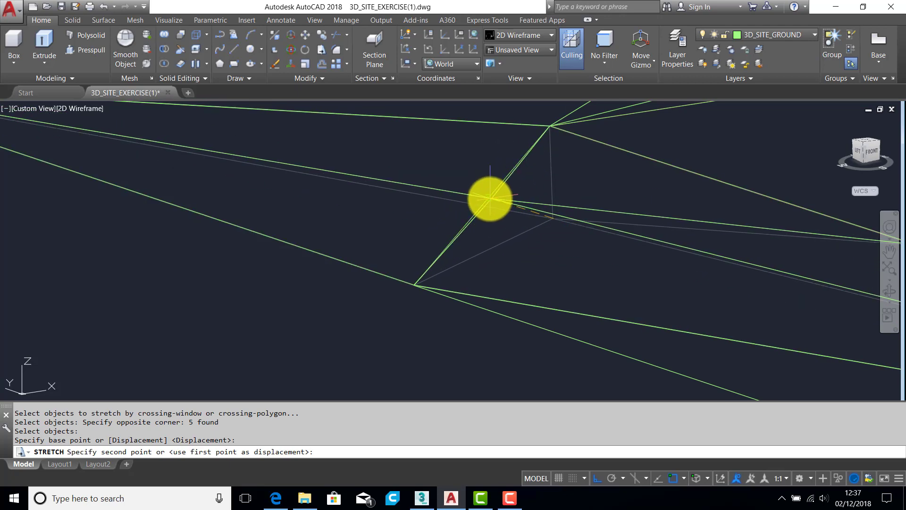
left_click(495, 195)
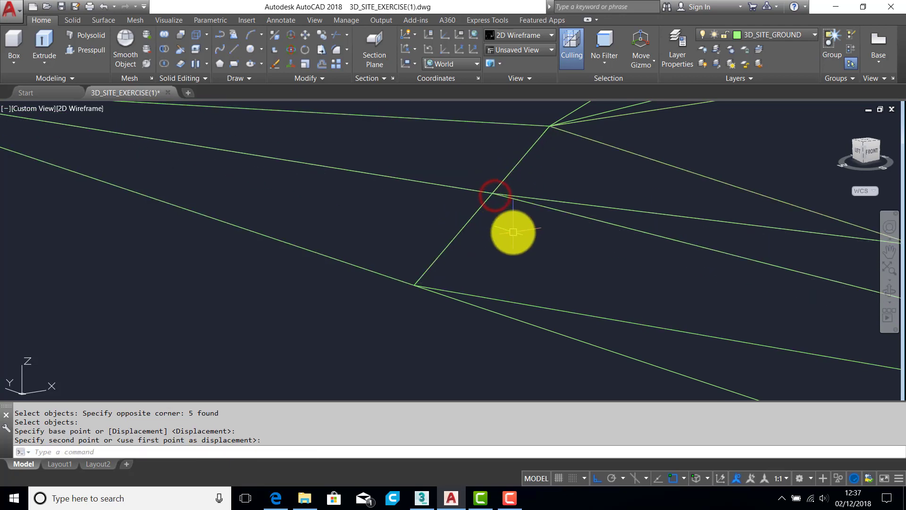
Erase the guide line running from the pad's northwest corner to the west boundary.
left_click(468, 217)
key("Delete")
mouse_move(468, 216)
middle_mouse_down("shift")
mouse_move(567, 247)
mouse_move(542, 254)
middle_mouse_up("shift")
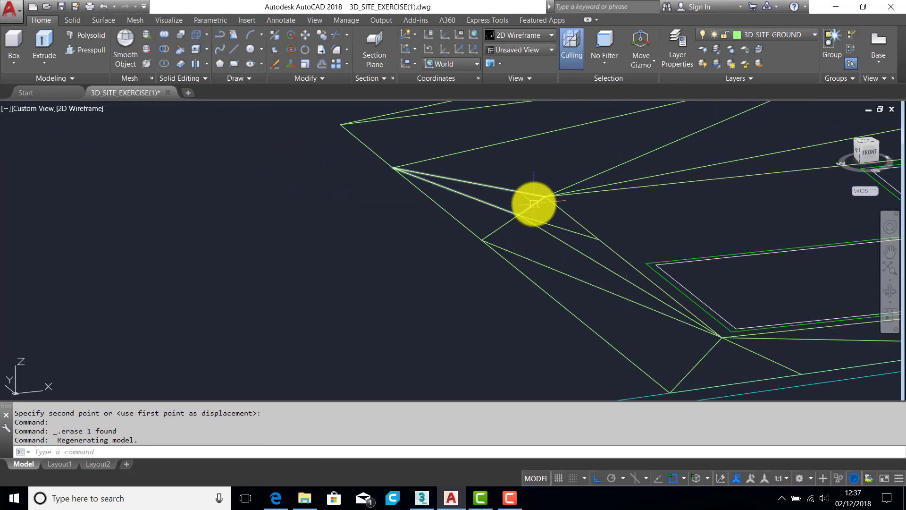
Set the visual style to Shaded with edges and inspect the corrected ground faces and the open building pad.
left_click(77, 109)
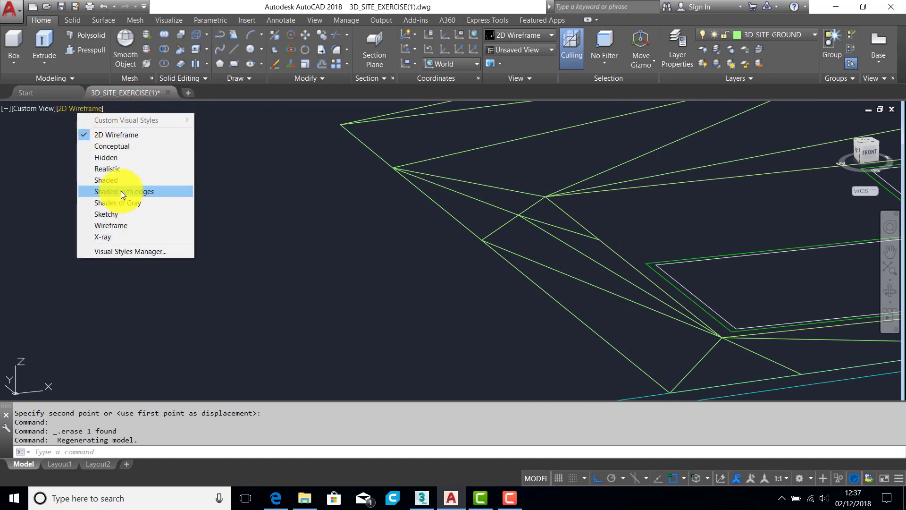
left_click(121, 191)
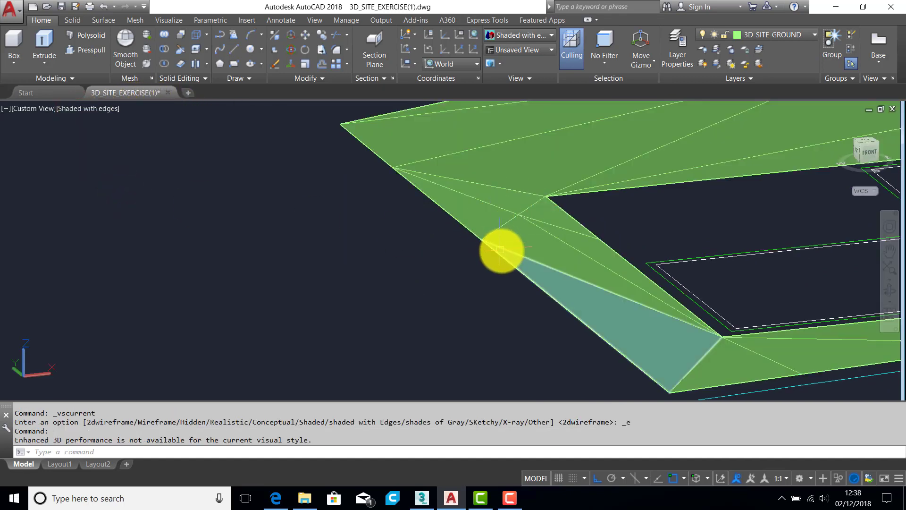
middle_click_drag(501, 250, 459, 216, "shift")
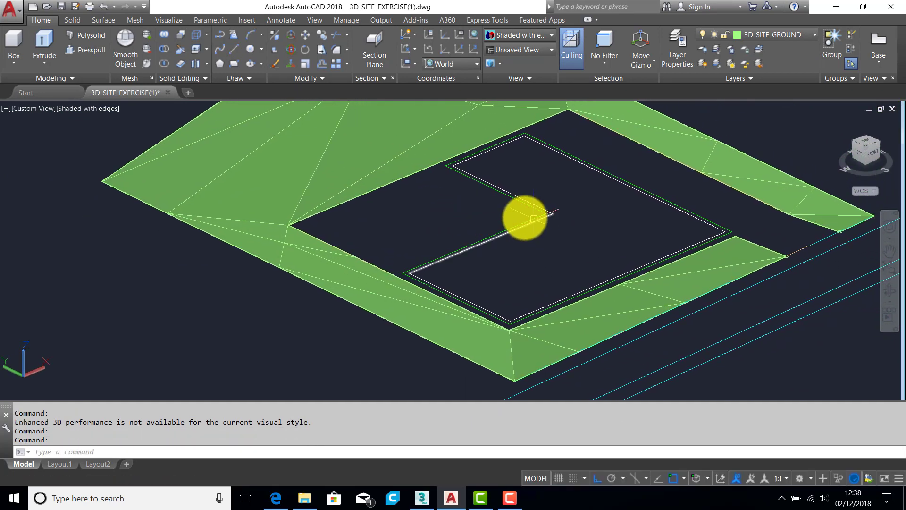
middle_click_drag(534, 219, 451, 243)
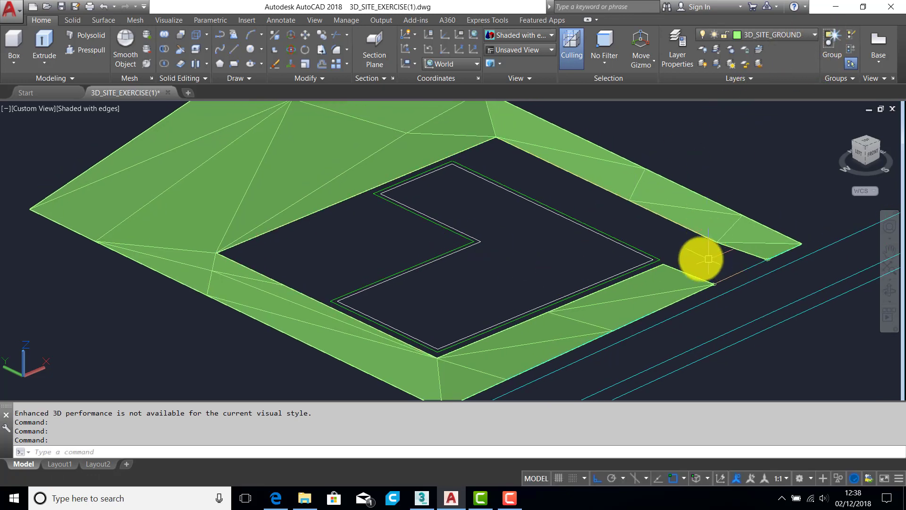
On layer 3D_SITE_PAVE, create a triangular 3D face from the pad's southeast corner to both ends of the driveway opening on the south boundary.
left_click(814, 32)
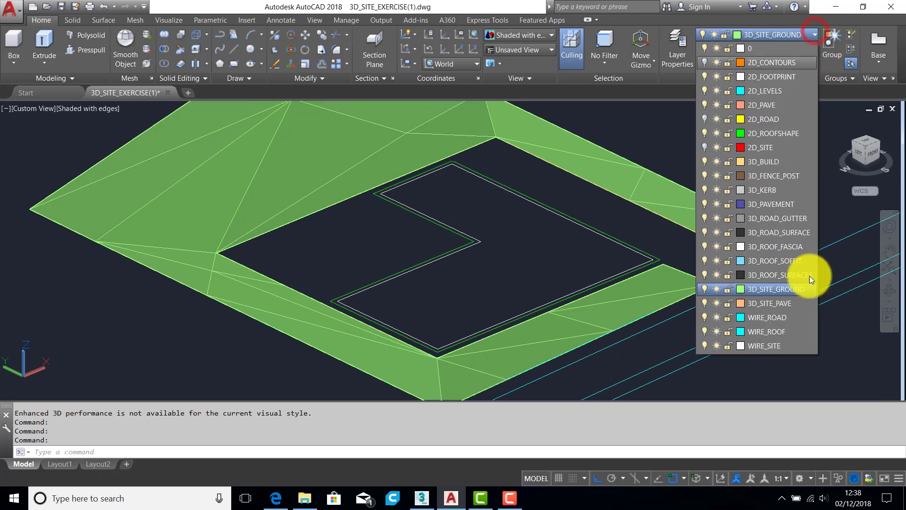
left_click(758, 304)
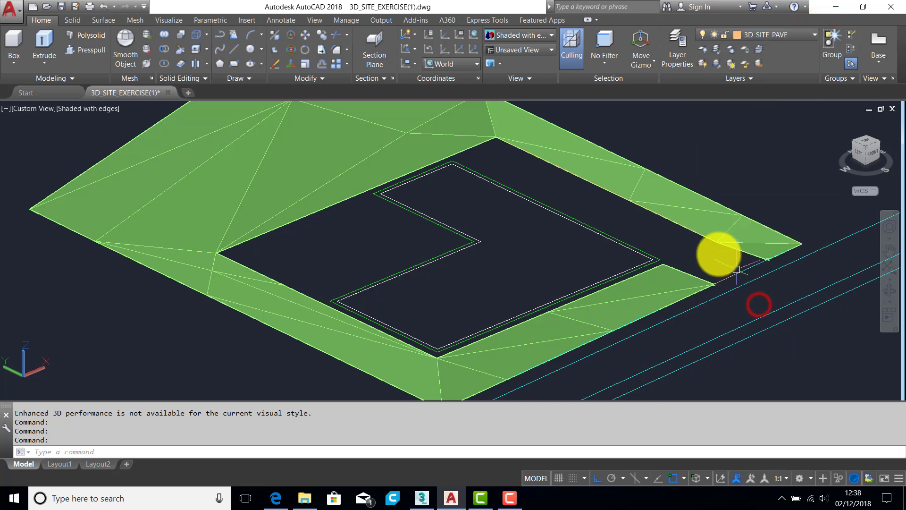
scroll(722, 259, "up", 3)
middle_click_drag(722, 259, 622, 249)
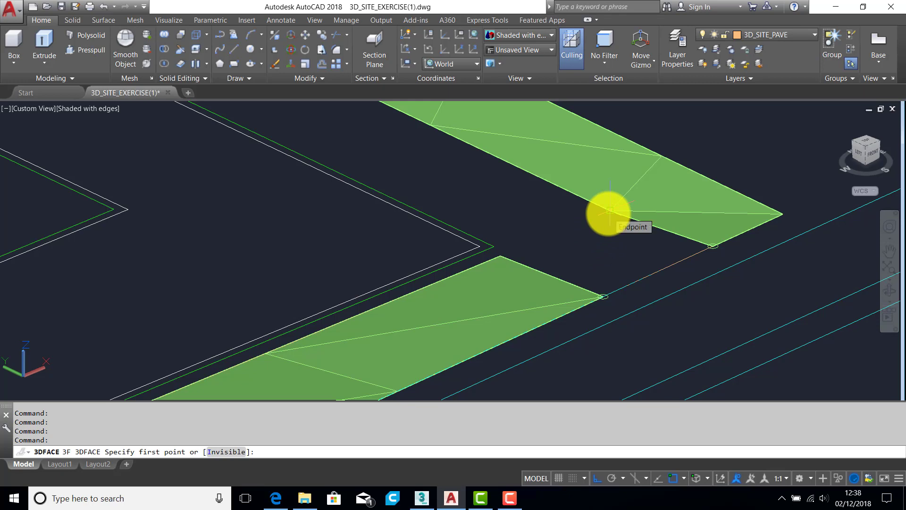
left_click(610, 210)
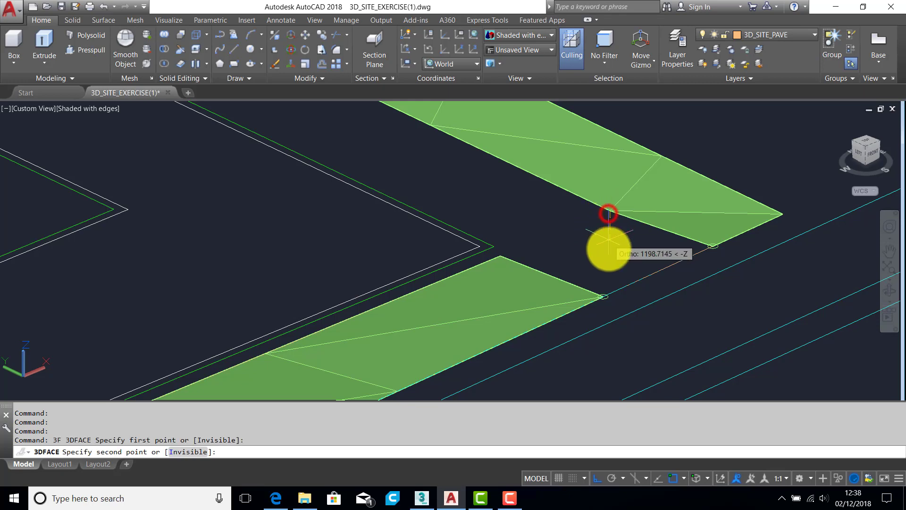
left_click(603, 296)
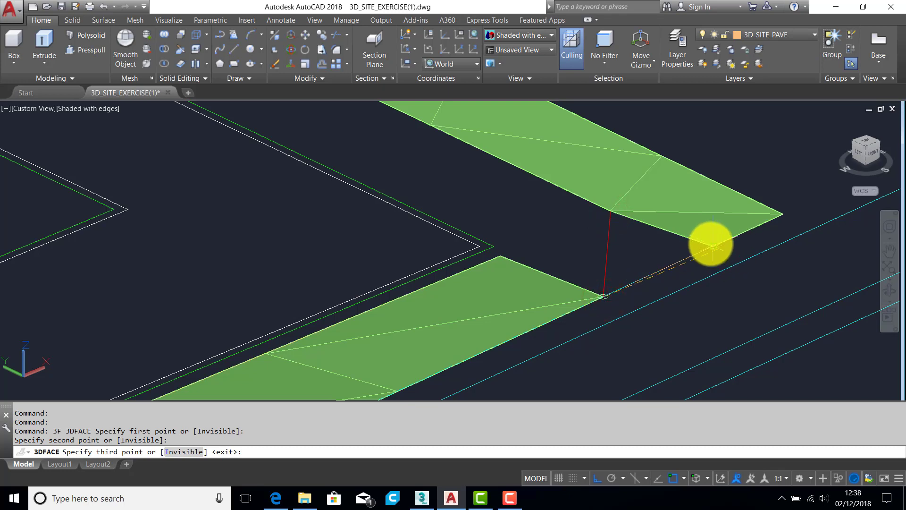
left_click(712, 245)
left_click(610, 210)
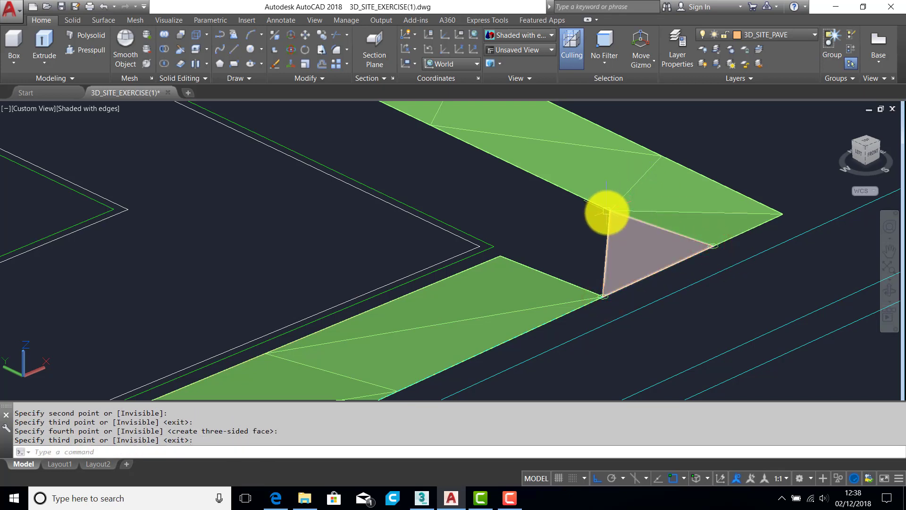
key("Return")
Fill the rest of the driveway with a triangular 3D face joining the pad's southeast corner, its south-edge vertex and the opening's west end.
key("Return")
left_click(611, 210)
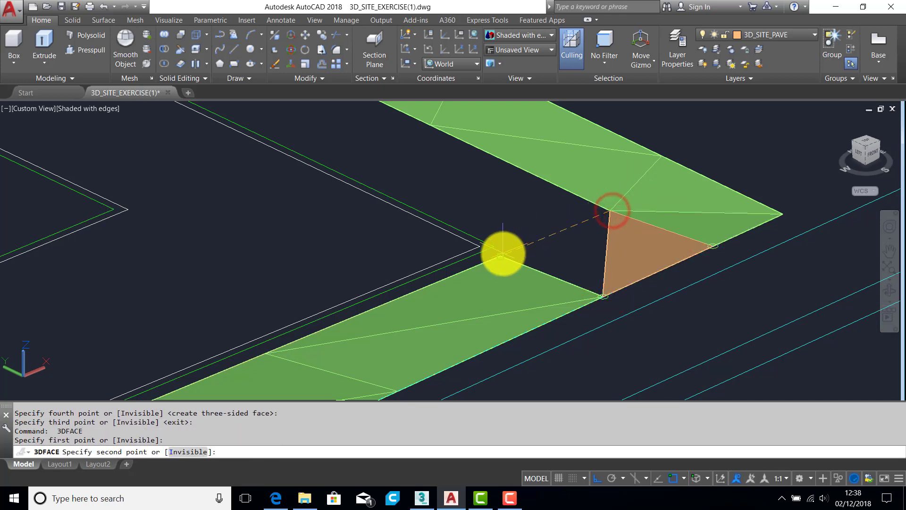
left_click(501, 256)
left_click(604, 296)
key("Return")
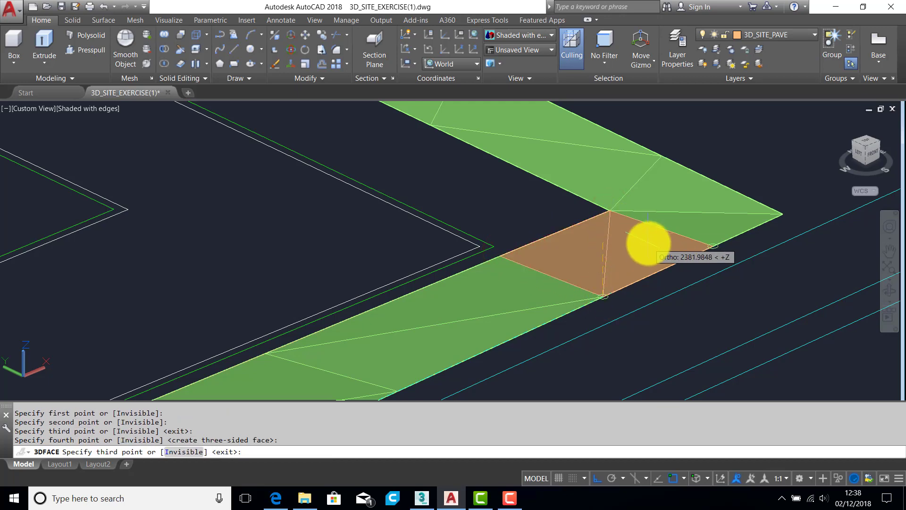
key("Escape")
Create a triangular 3D face on the pad between the driveway's inner west vertex, the pad's southeast corner and the intermediate east-edge vertex.
middle_click_drag(580, 263, 602, 242, "shift")
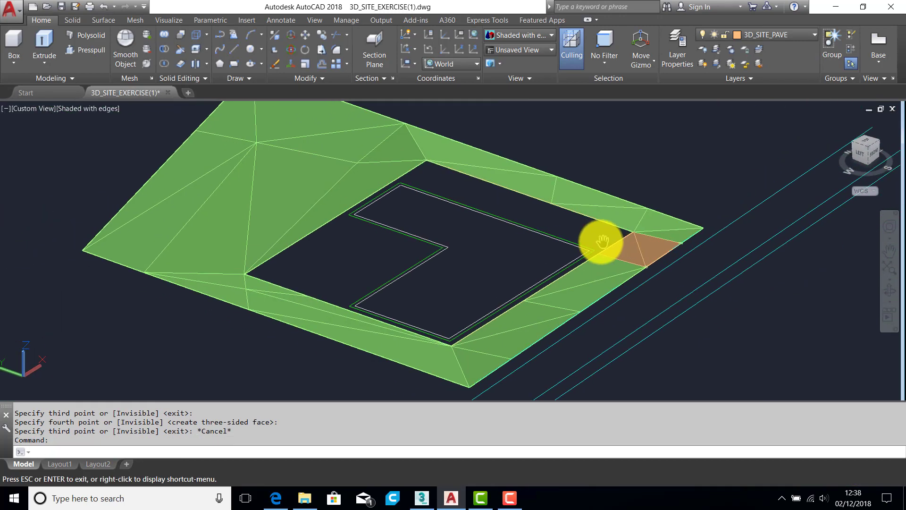
scroll(552, 249, "up", 3)
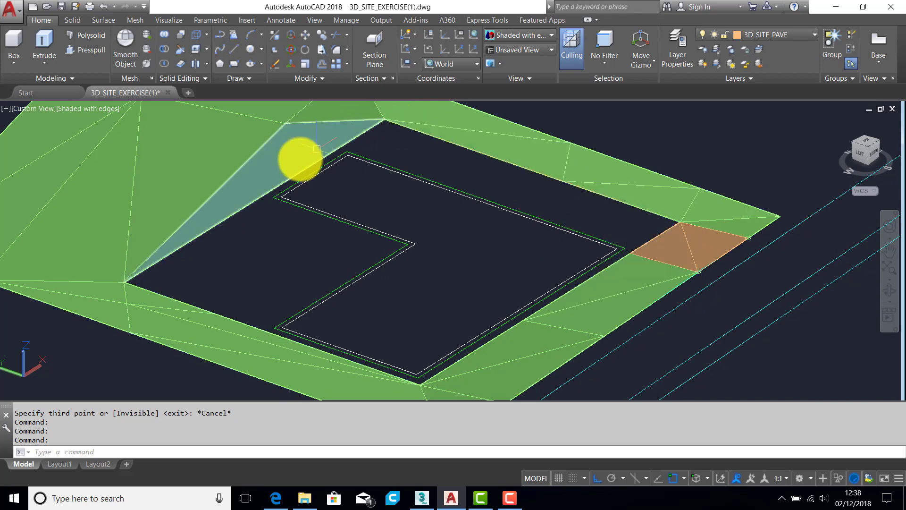
middle_click_drag(283, 317, 301, 308)
key("Escape")
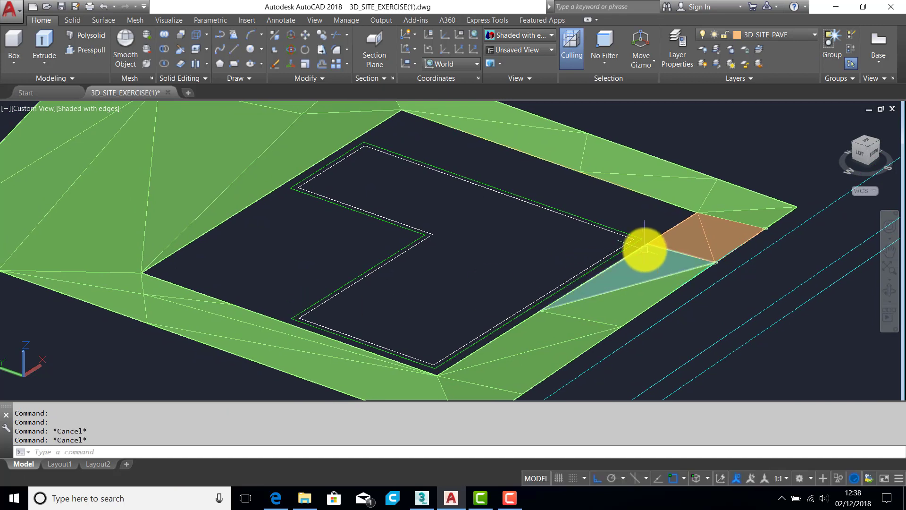
left_click(651, 245)
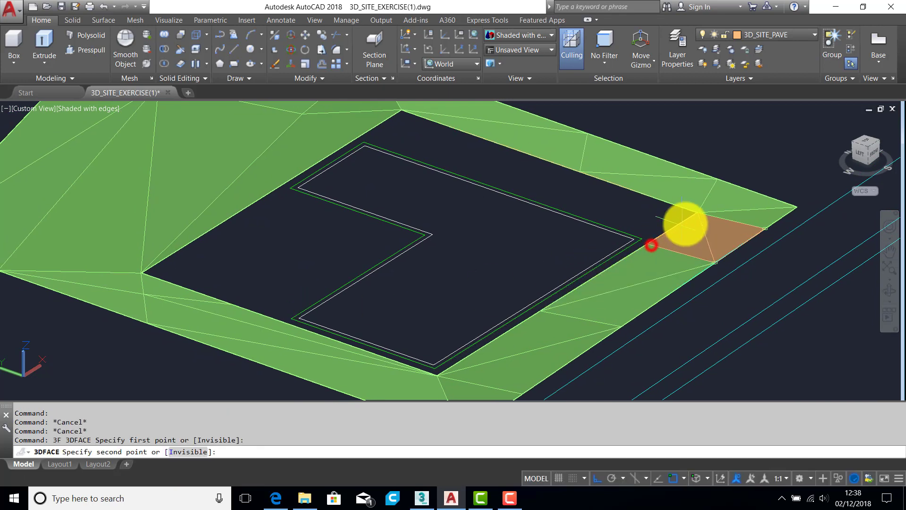
left_click(699, 212)
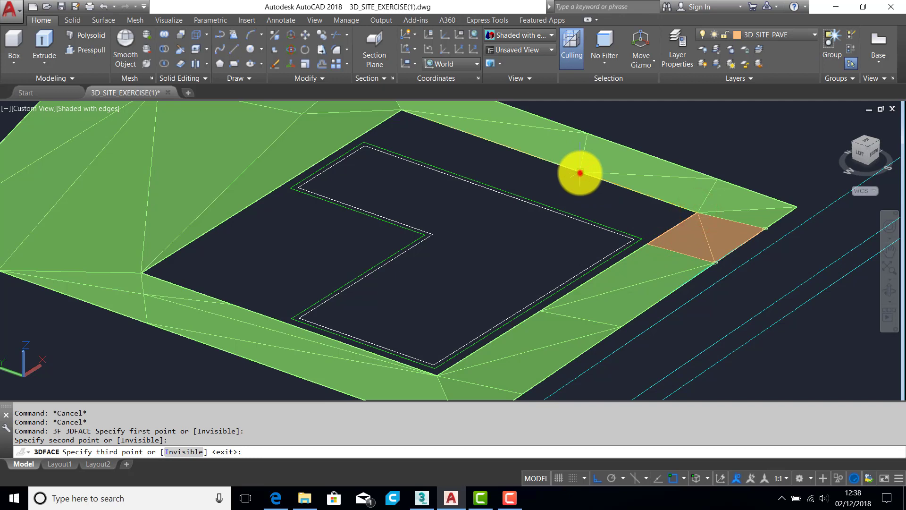
left_click(580, 173)
key("Return")
key("Return")
Add a triangular 3D face between the driveway's inner west vertex, the intermediate east-edge vertex and the intermediate vertex on the pad's south edge.
key("Return")
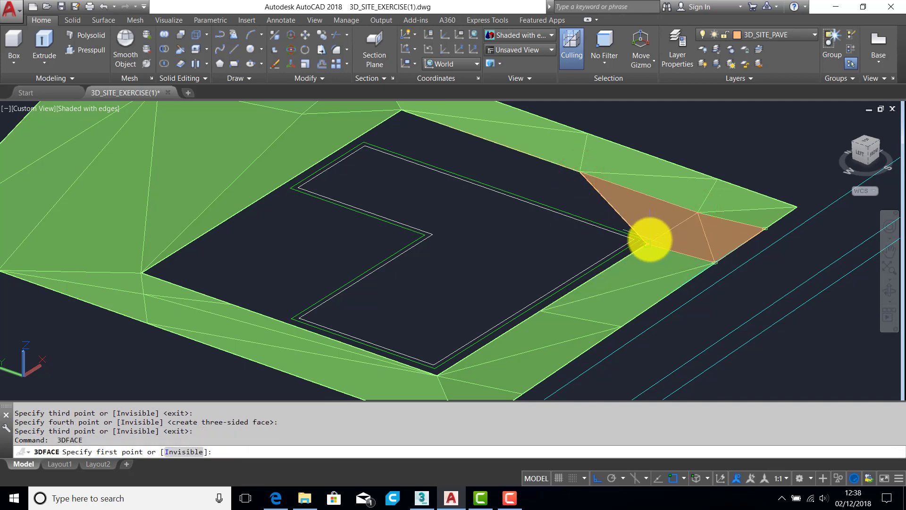
left_click(648, 243)
left_click(575, 167)
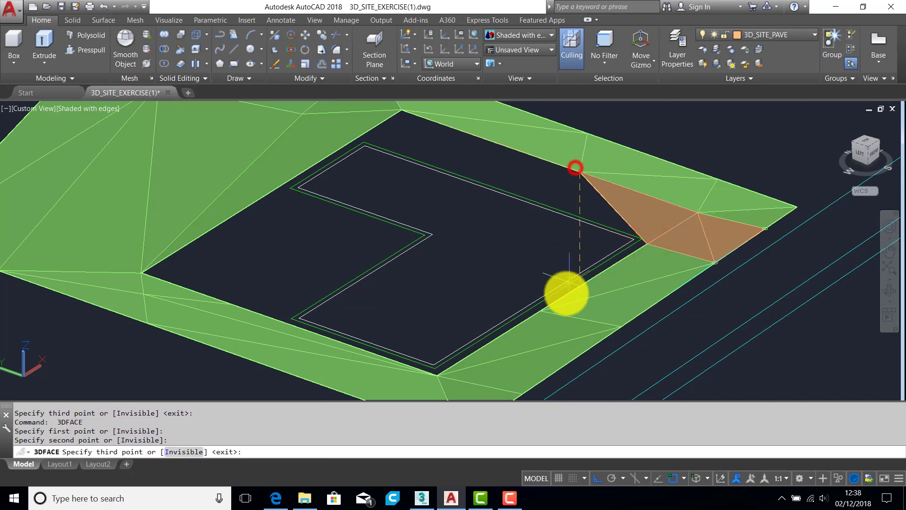
left_click(542, 311)
key("Return")
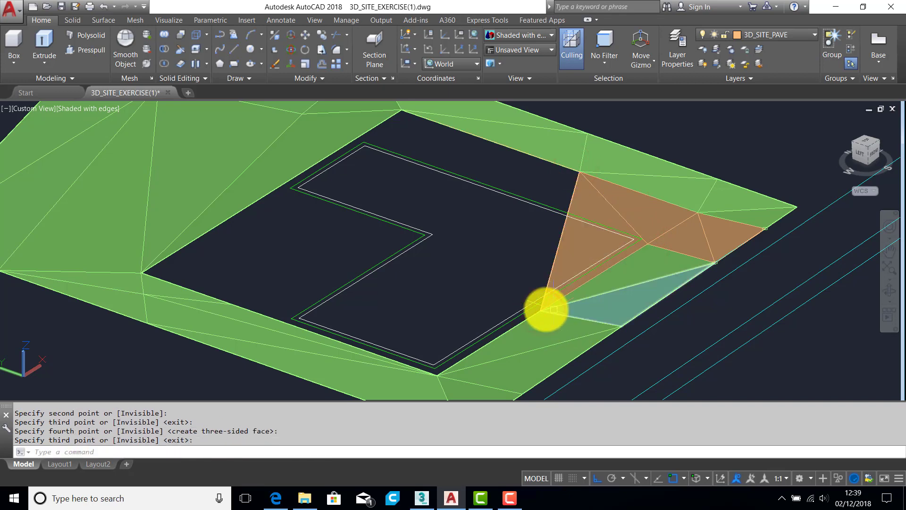
key("Return")
Add a triangular 3D face between the intermediate south-edge vertex, the intermediate east-edge vertex and the pad's northeast corner.
key("Return")
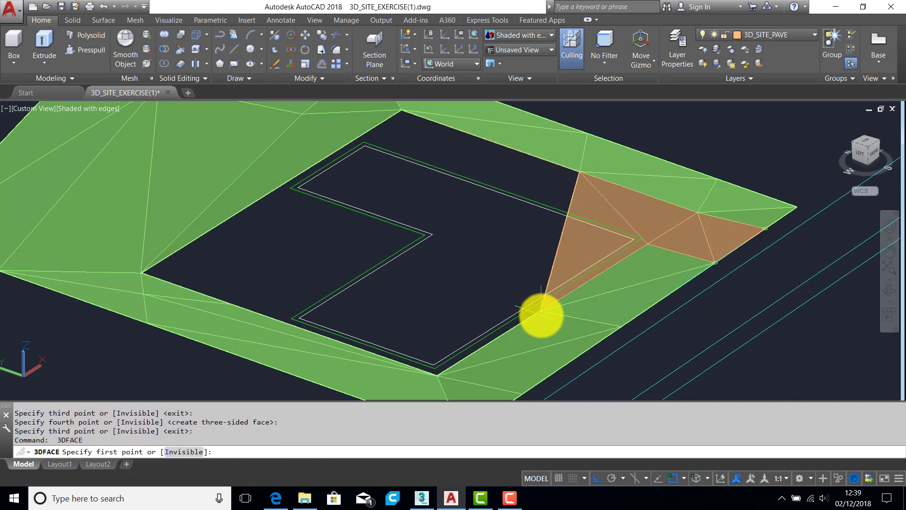
left_click(541, 313)
left_click(583, 172)
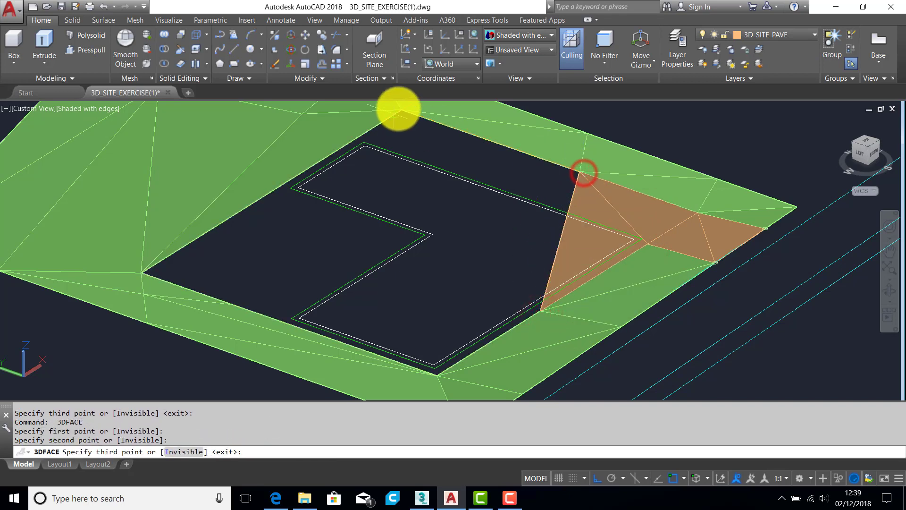
left_click(399, 108)
key("Return")
key("Return")
Add a triangular 3D face between the intermediate south-edge vertex and the pad's northeast and northwest corners.
key("Return")
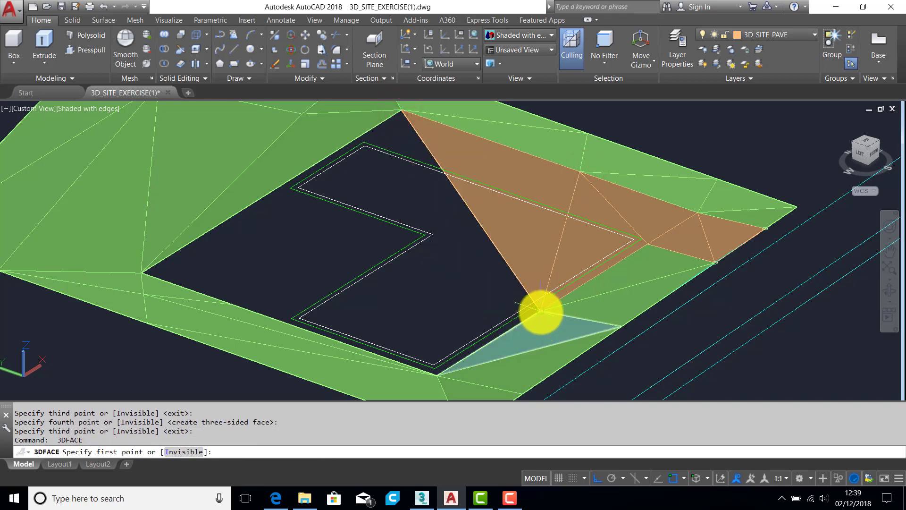
left_click(541, 311)
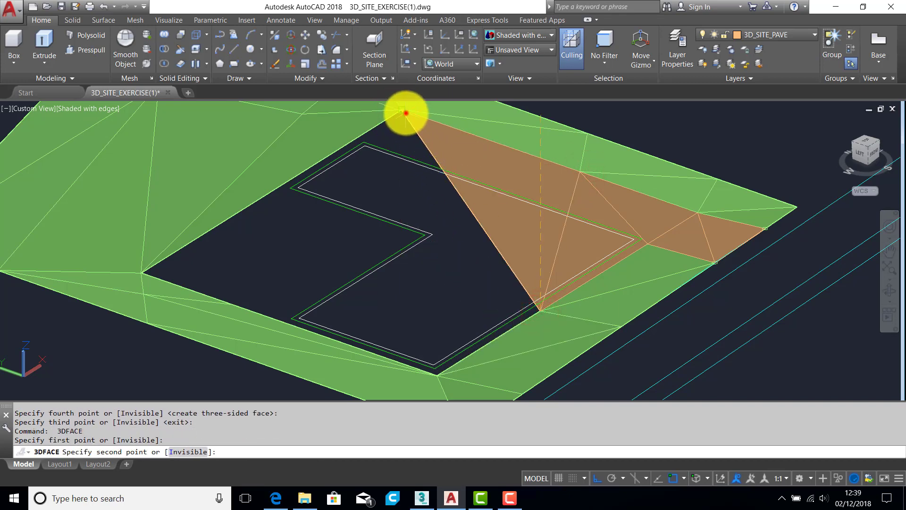
left_click(404, 112)
left_click(137, 270)
key("Return")
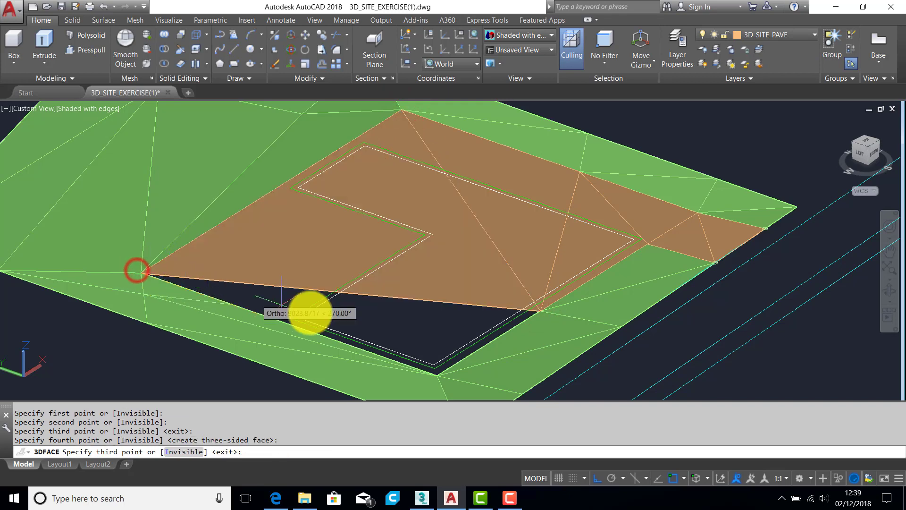
Add a triangular 3D face between the pad's intermediate south-edge vertex, its northwest corner and the intermediate vertex on its west edge.
key("Return")
key("Return")
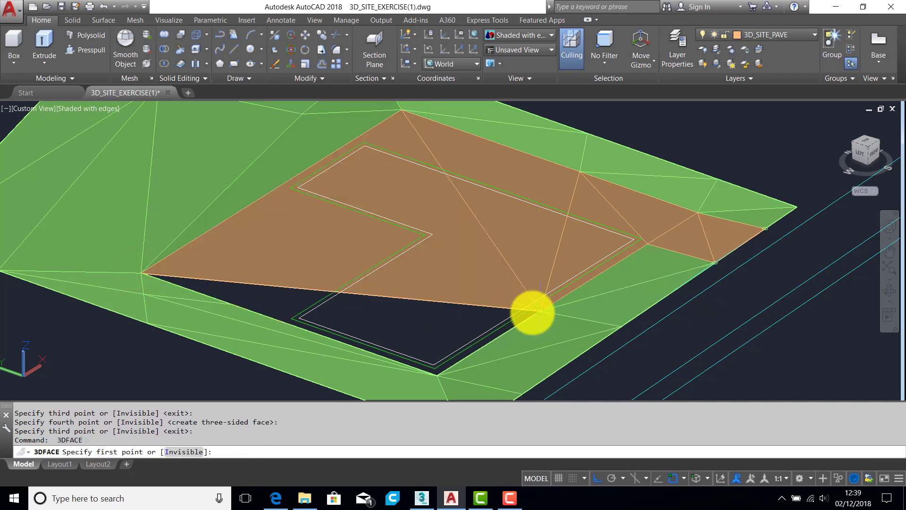
left_click(538, 312)
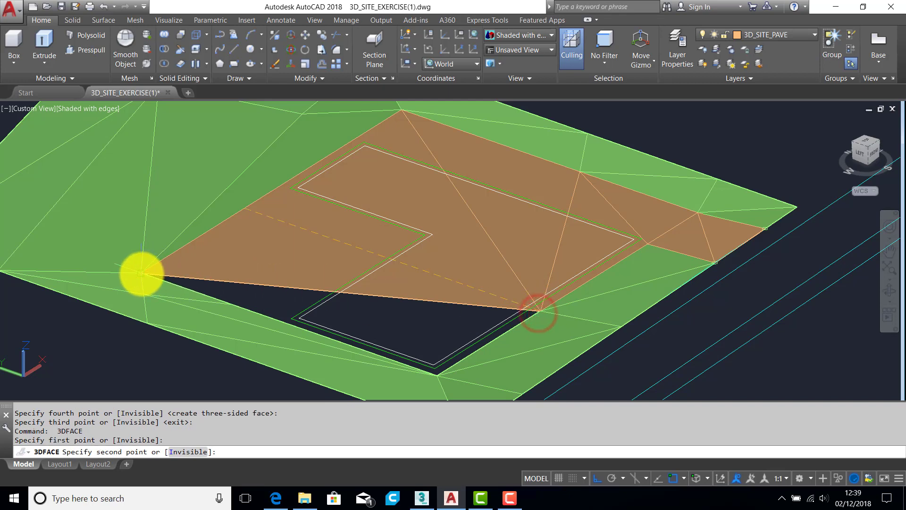
left_click(142, 273)
left_click(234, 307)
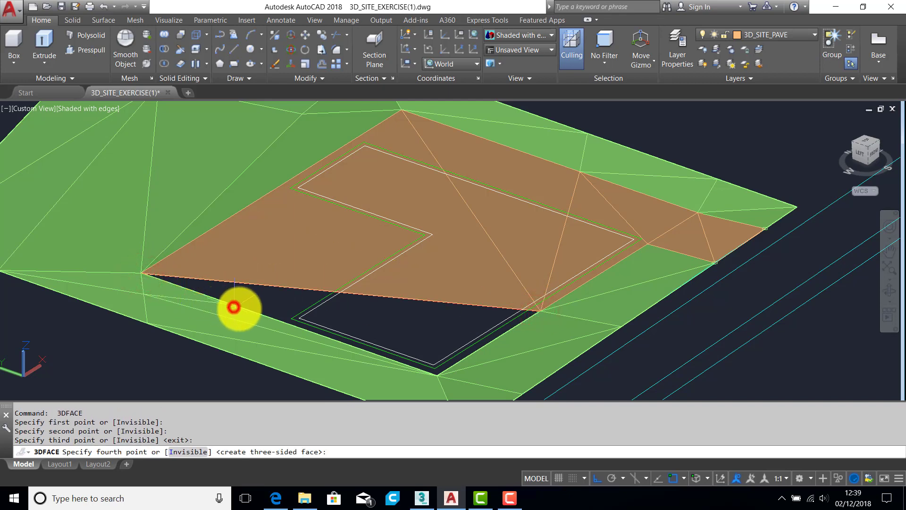
right_click(227, 300)
key("Return")
Fill the rest of the pad with a triangular 3D face between the intermediate west-edge vertex, the southwest corner and the intermediate south-edge vertex.
key("Return")
left_click(237, 304)
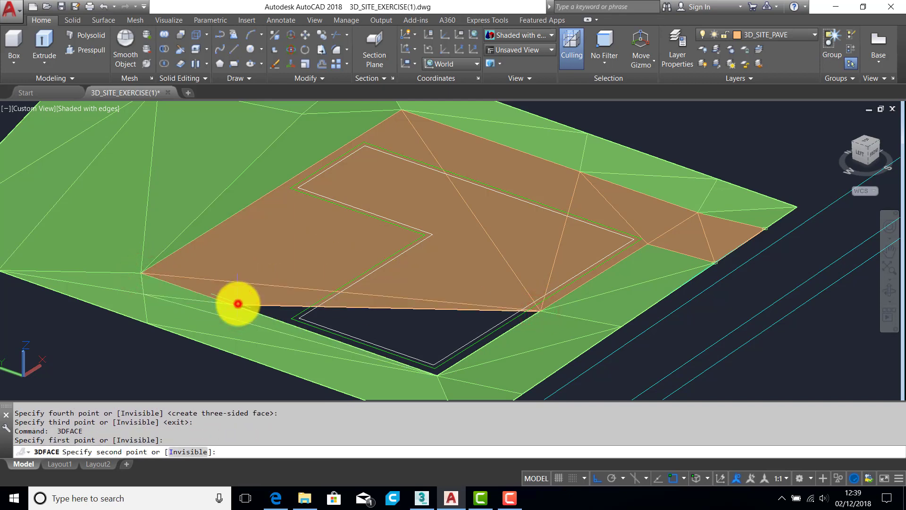
scroll(436, 367, "up", 3)
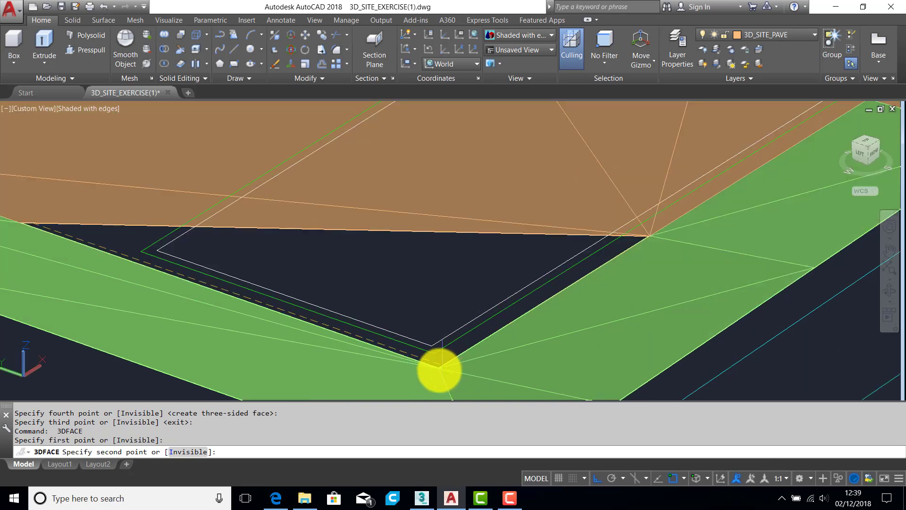
left_click(439, 370)
left_click(647, 237)
key("Return")
scroll(615, 265, "down", 5)
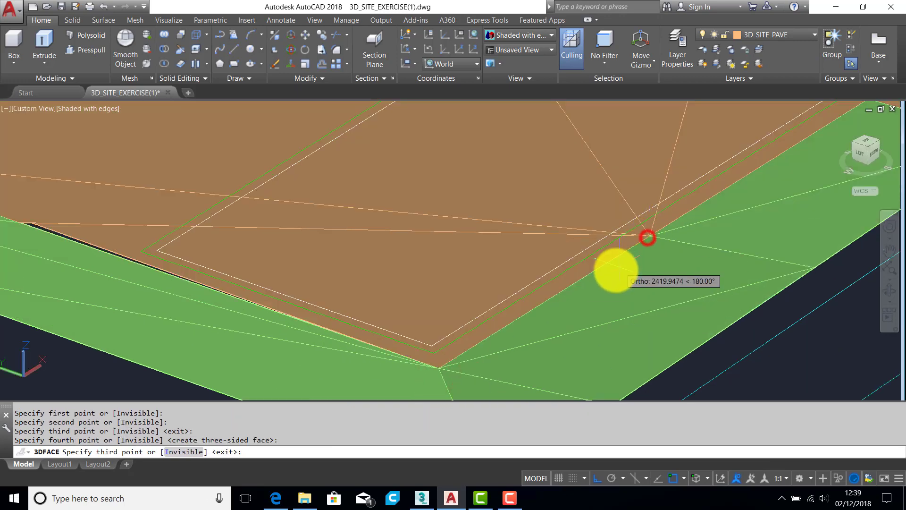
middle_click_drag(589, 242, 517, 234, "shift")
key("Escape")
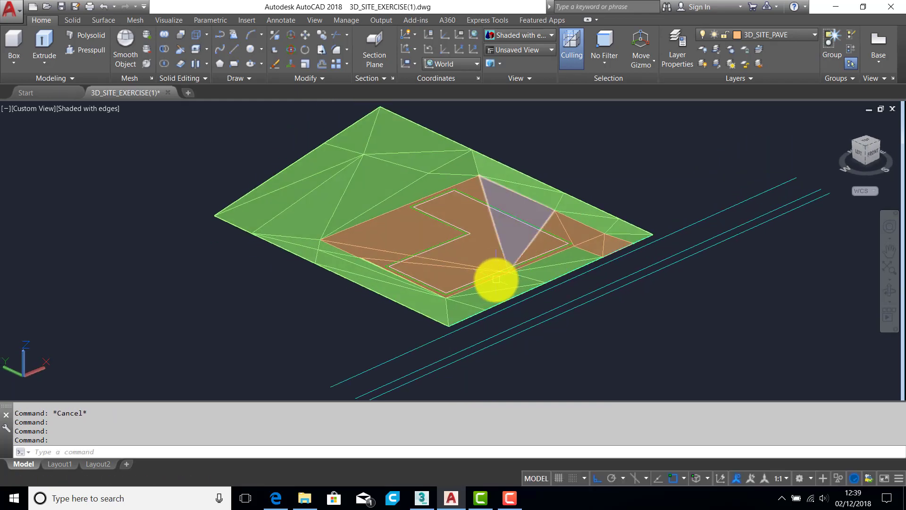
Draw polylines from the site's southeast and southwest corners perpendicular to the outermost road wire line.
middle_click_drag(495, 277, 504, 248)
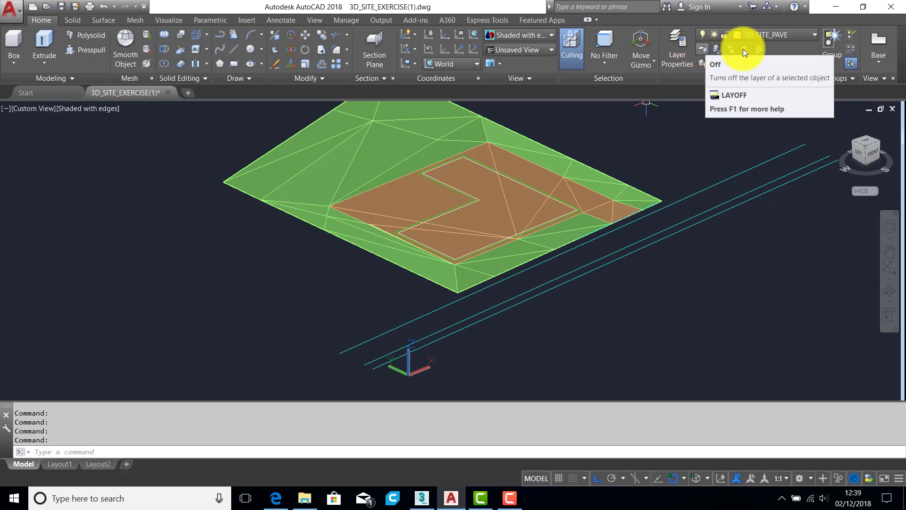
left_click(808, 35)
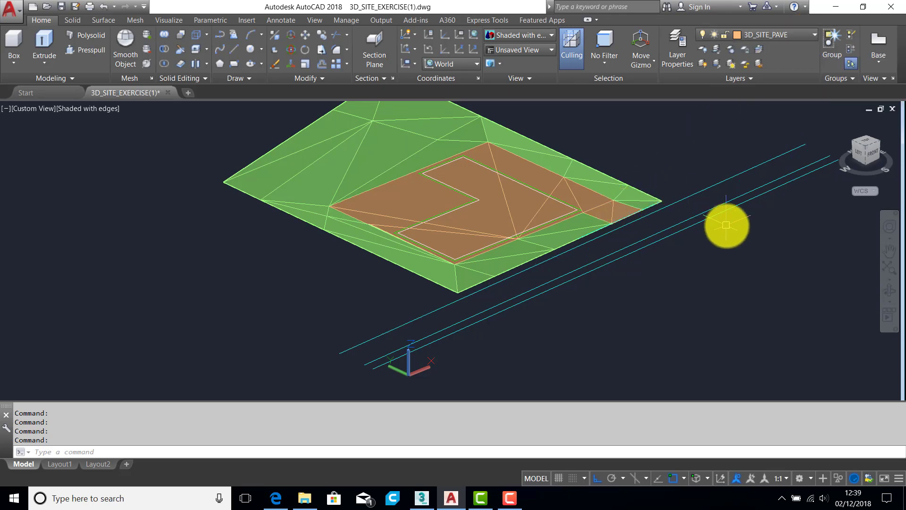
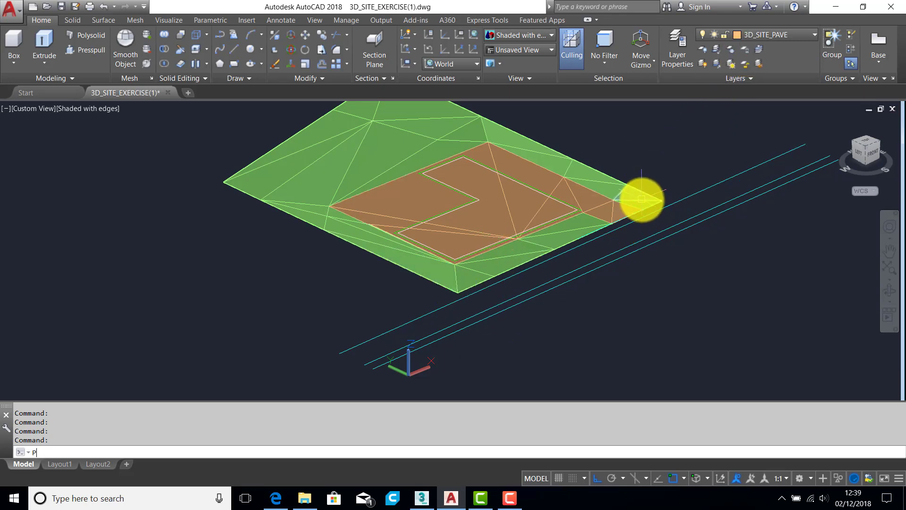
left_click(661, 201)
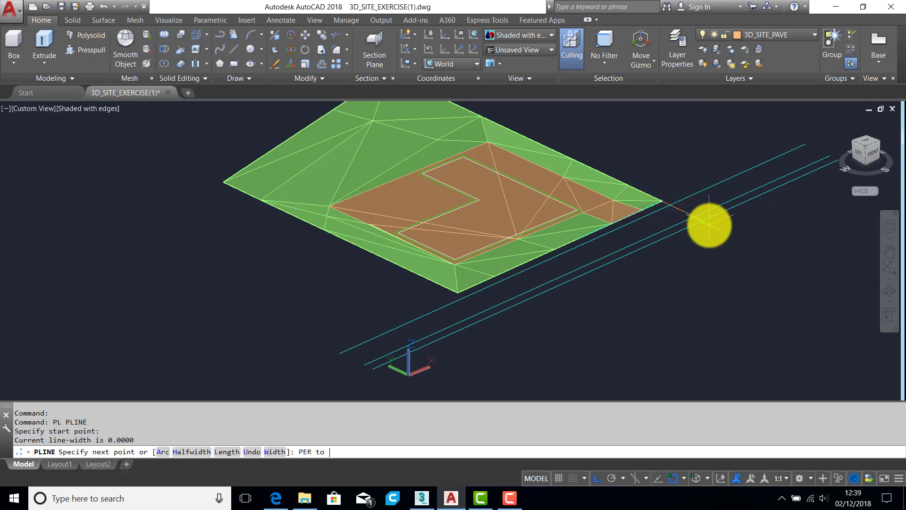
left_click(708, 224)
key("Return")
key("Return")
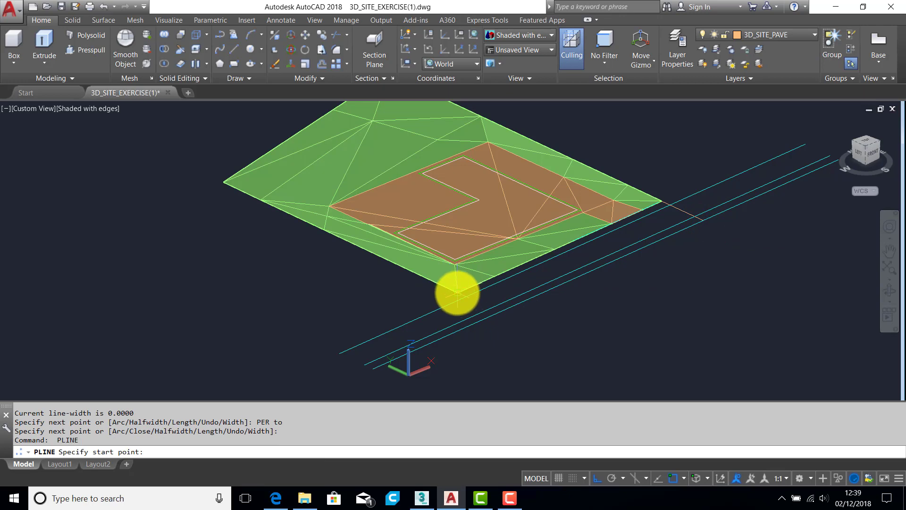
left_click(458, 292)
type("per")
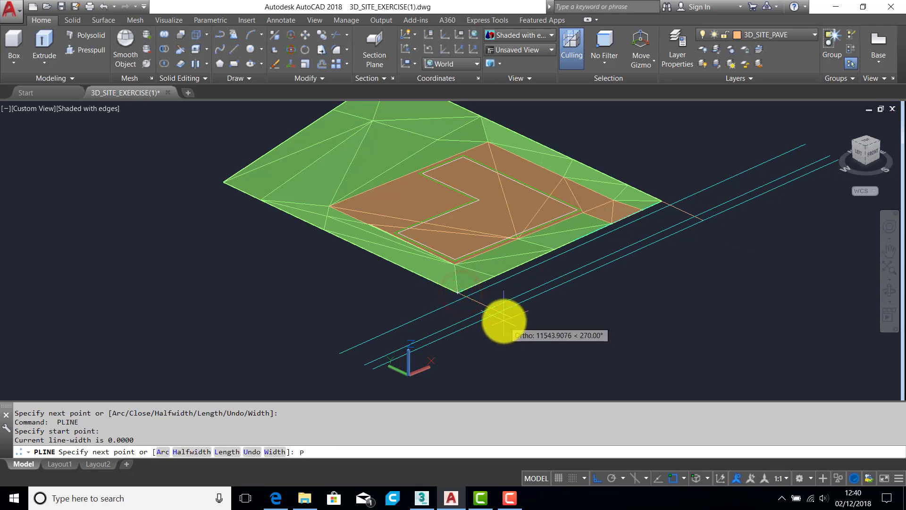
key("Return")
left_click(502, 317)
Trim the road wire lines' west ends back to the polyline at the site's southwest corner.
type("T")
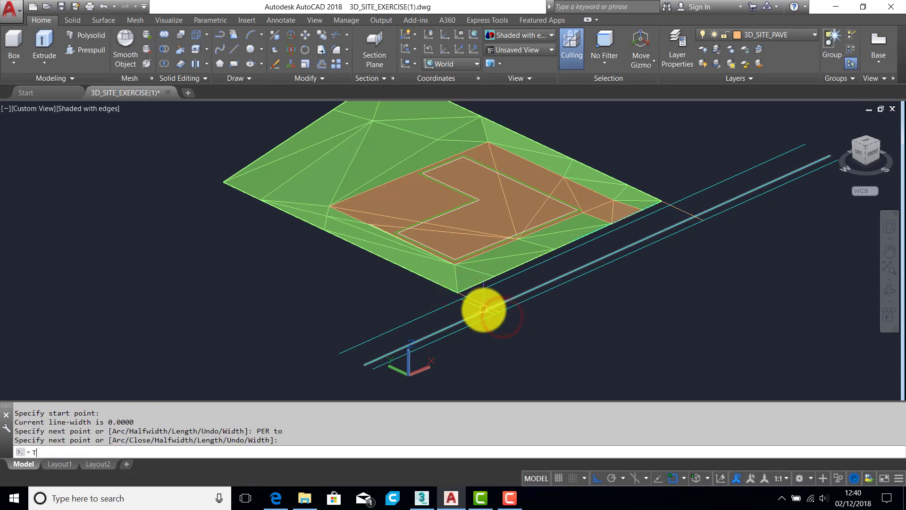
type("R")
key("Return")
left_click(471, 303)
key("Return")
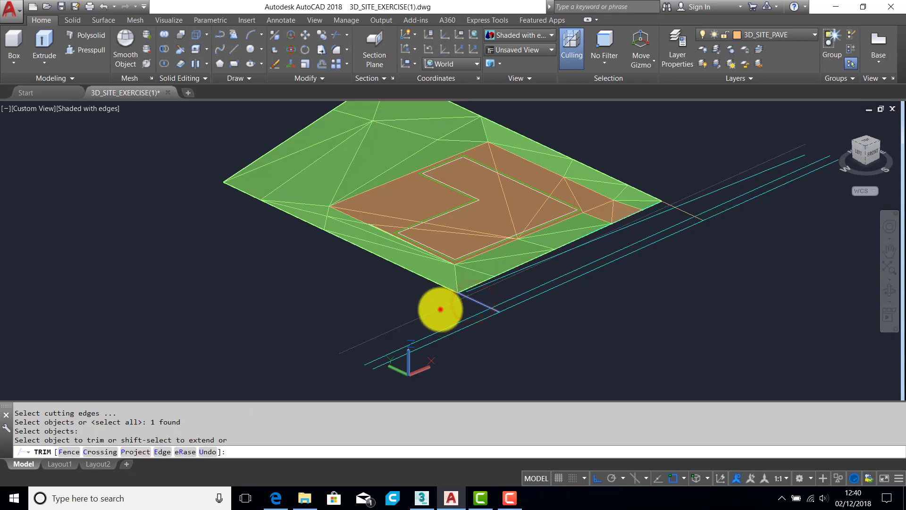
left_click(440, 308)
left_click(454, 329)
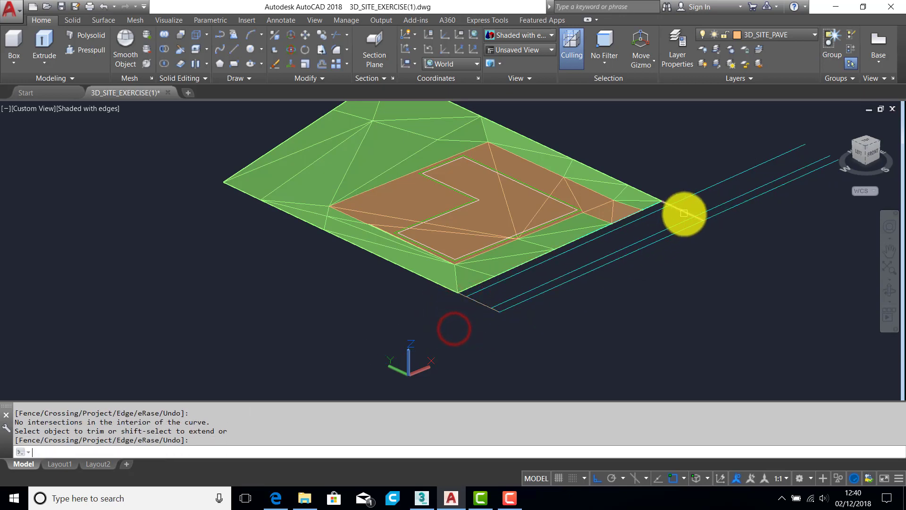
key("Return")
Trim the road wire lines' east ends back to the polyline at the site's southeast corner.
key("Return")
left_click(683, 213)
key("Return")
left_click(698, 193)
left_click(732, 208)
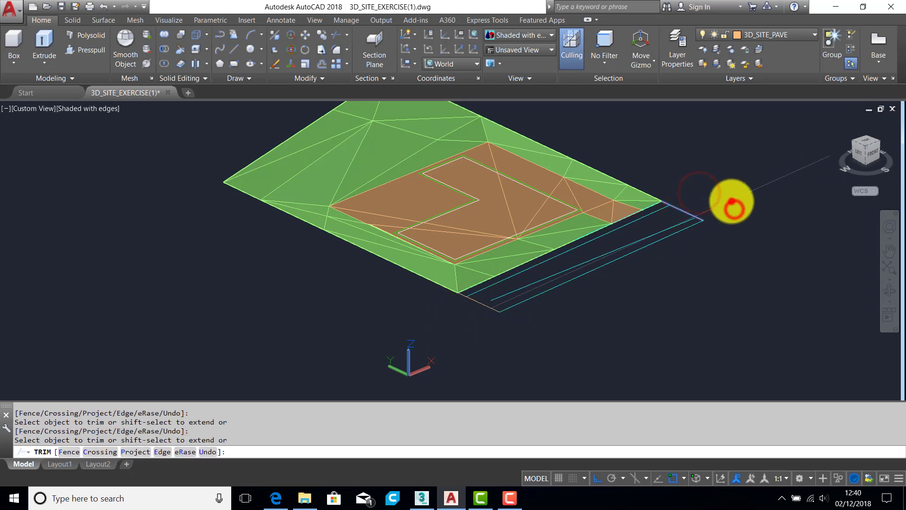
key("Escape")
key("Escape")
Erase the two perpendicular polylines at the ends of the trimmed road lines.
type("e")
key("Return")
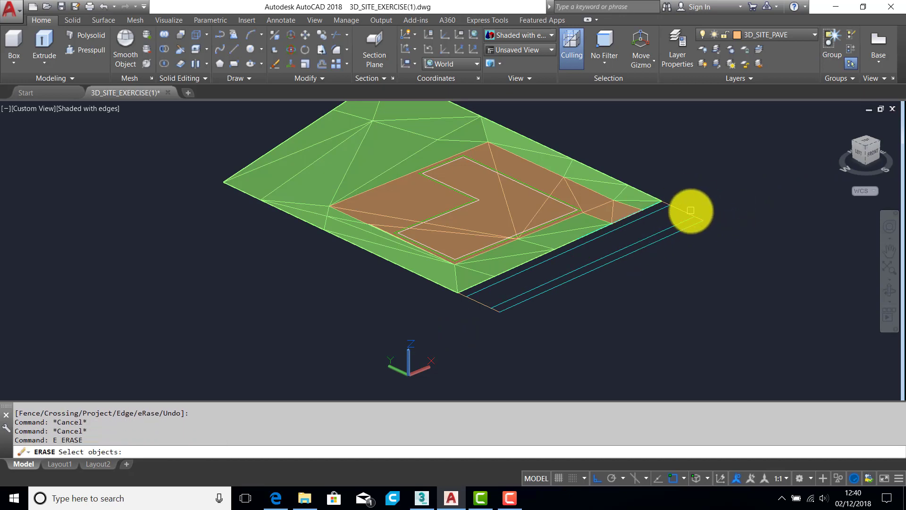
left_click(687, 211)
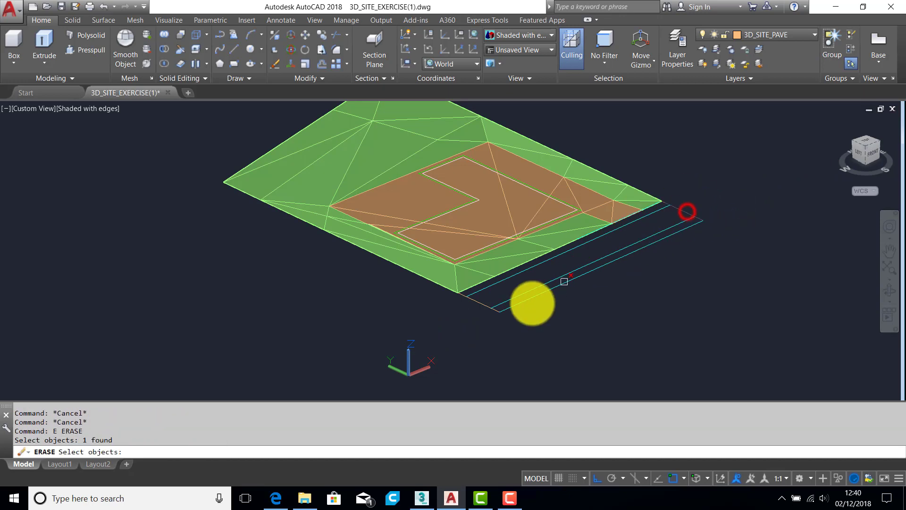
right_click(477, 300)
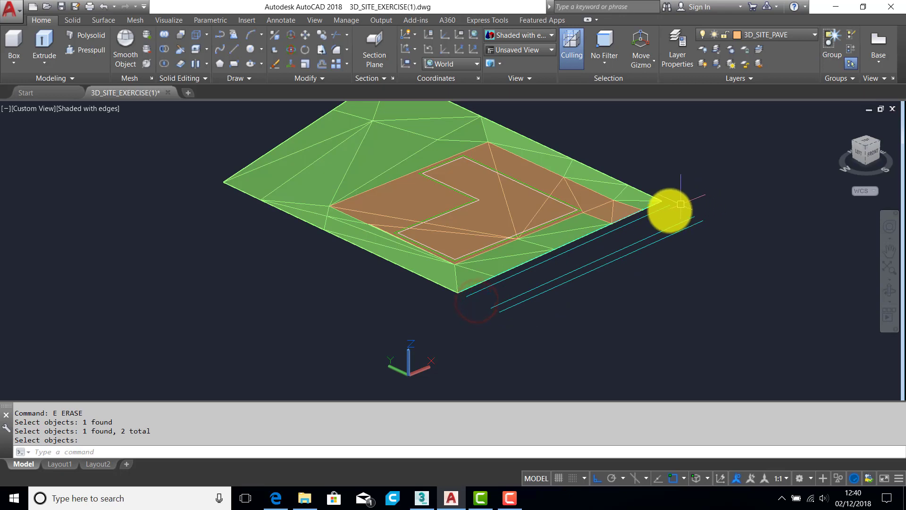
On the 3D_ROAD_SURFACE layer, create a four-sided 3D face between the road line nearest the site and the middle road line.
scroll(670, 209, "up", 5)
middle_click_drag(651, 187, 659, 148)
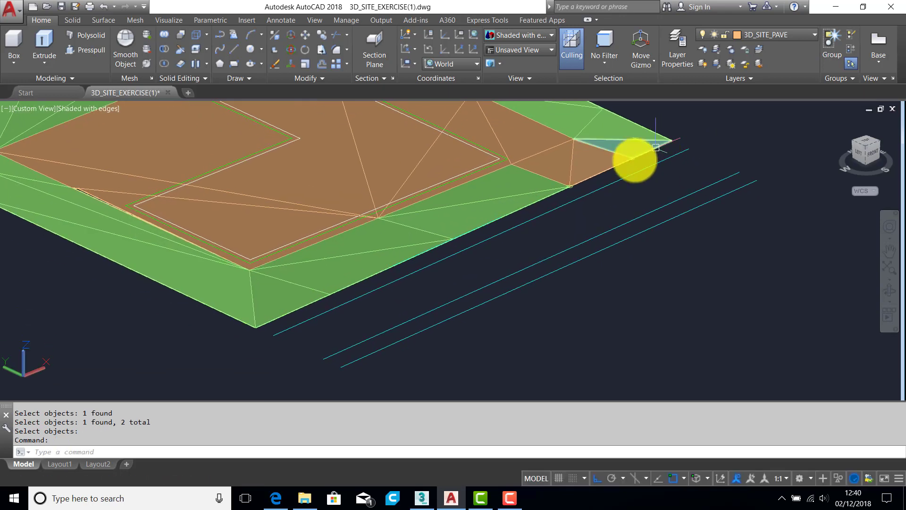
mouse_move(615, 162)
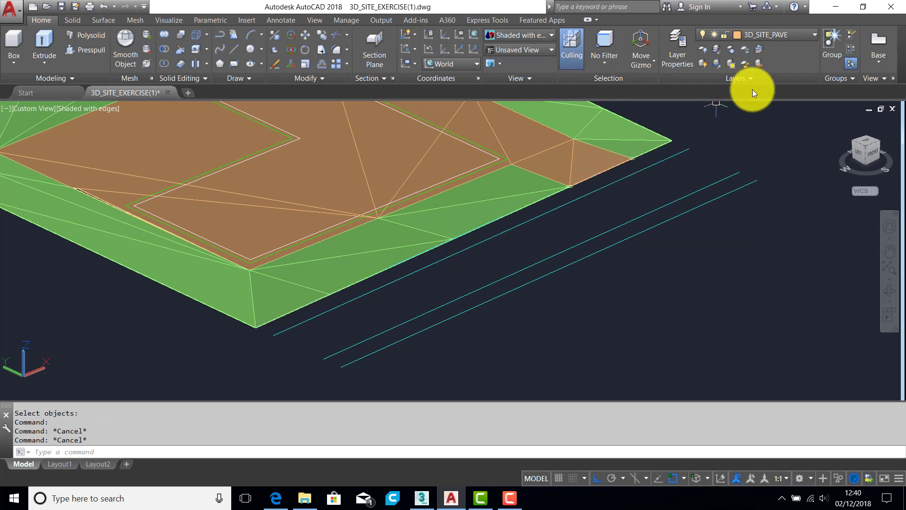
left_click(811, 34)
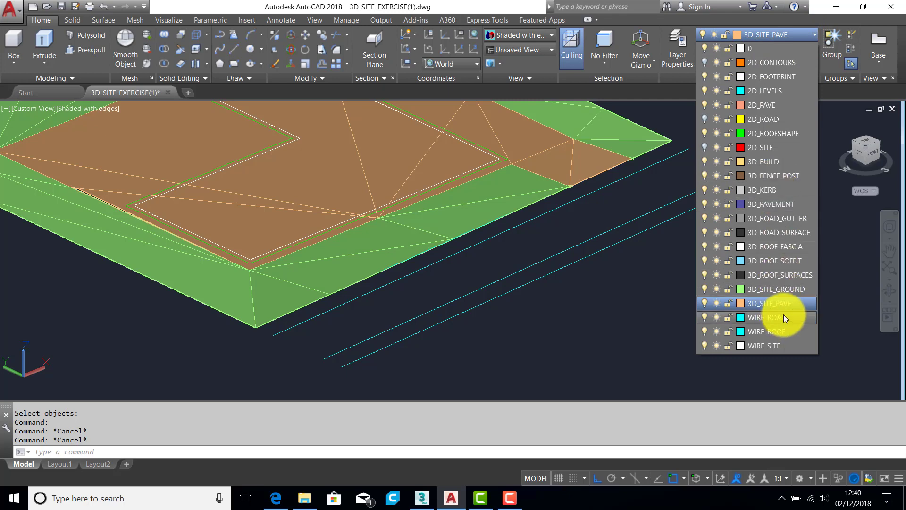
left_click(760, 233)
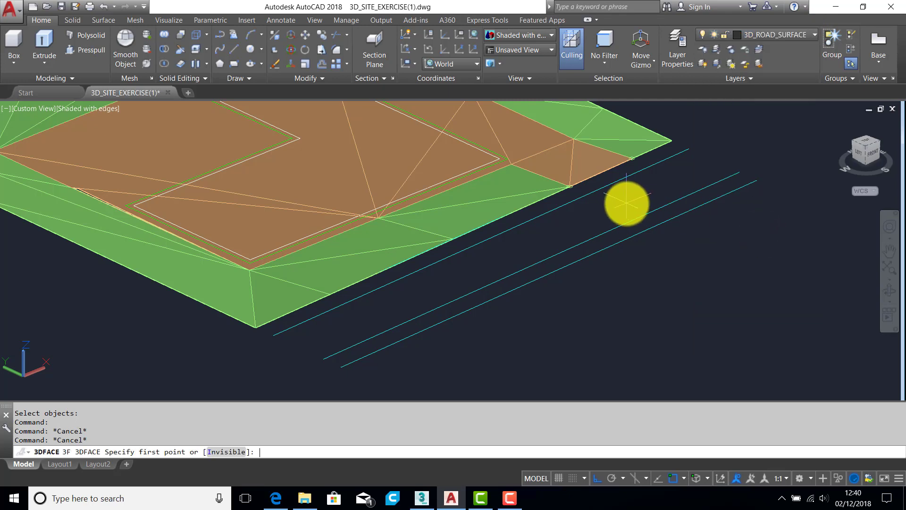
left_click(684, 151)
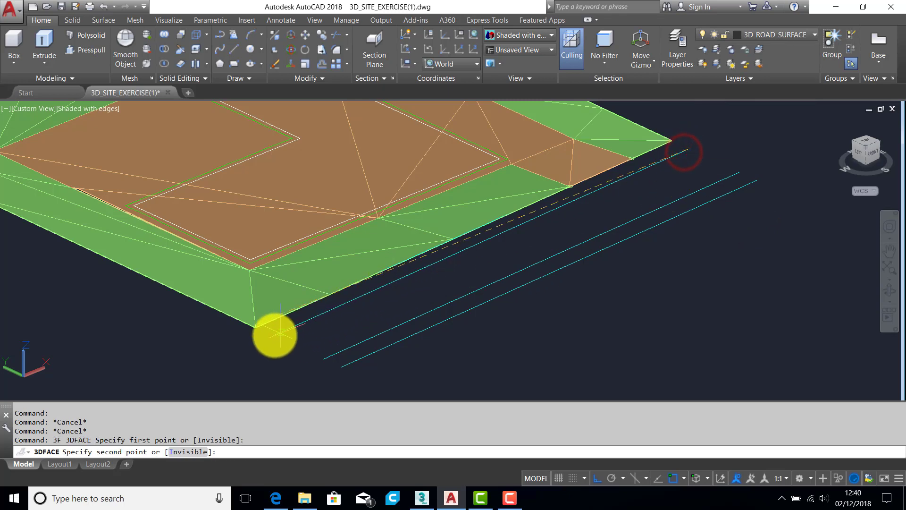
left_click(268, 337)
left_click(325, 363)
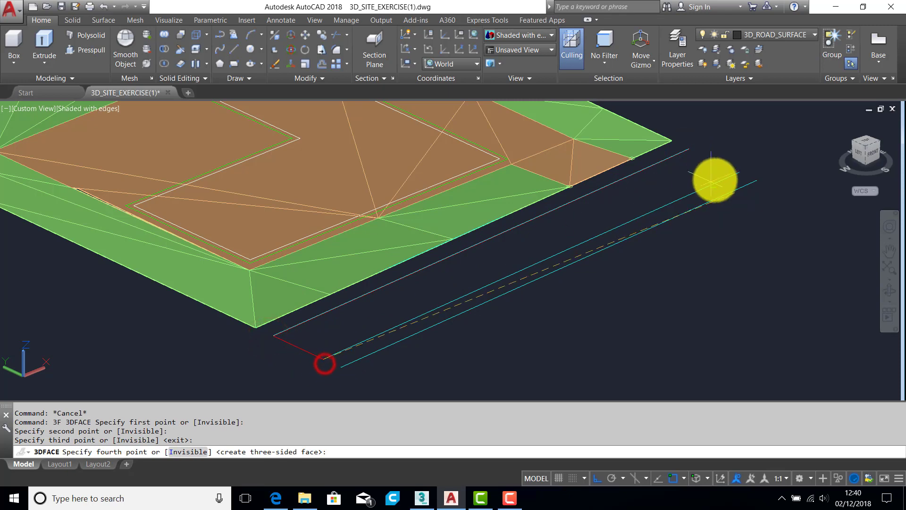
left_click(739, 172)
key("Return")
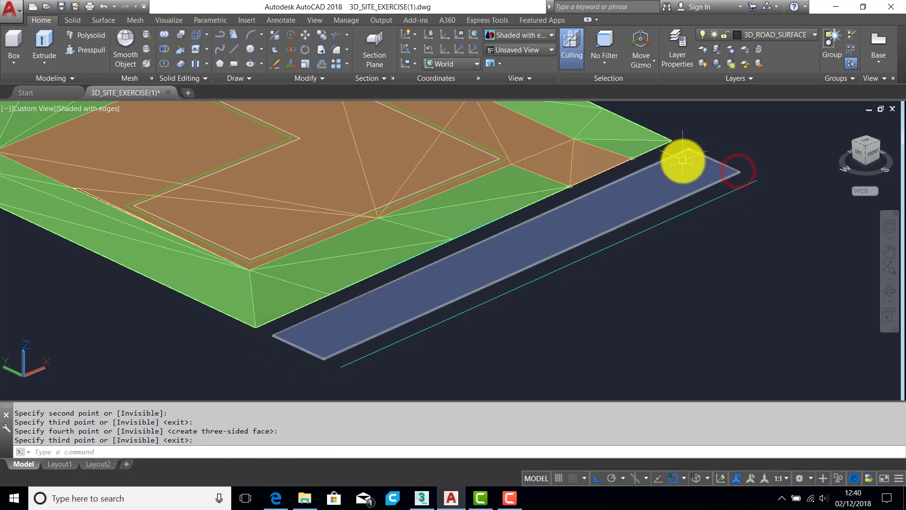
Move the road surface face down 125 along the Z axis.
type("m")
key("Return")
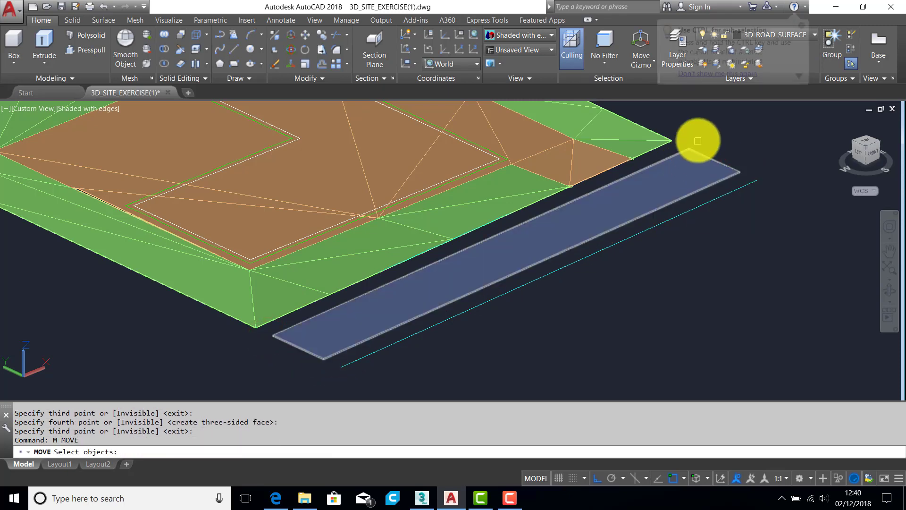
left_click(704, 153)
key("Return")
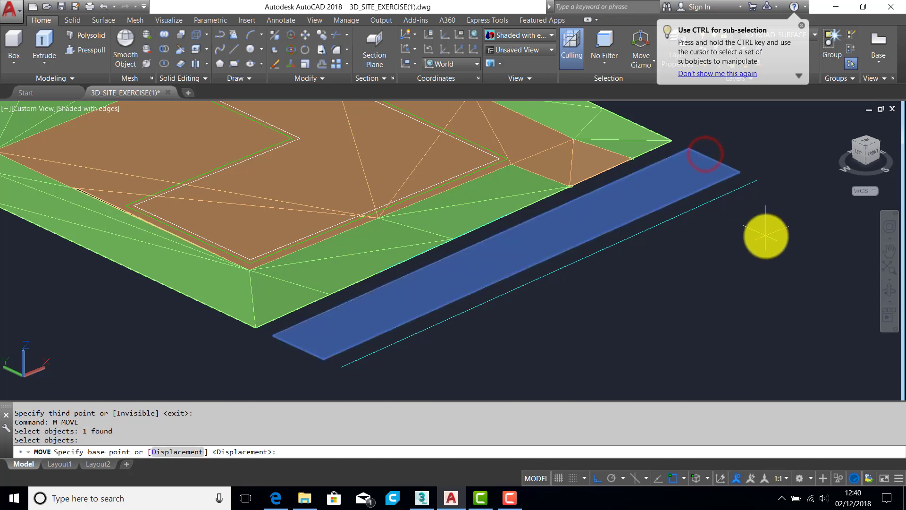
left_click(765, 237)
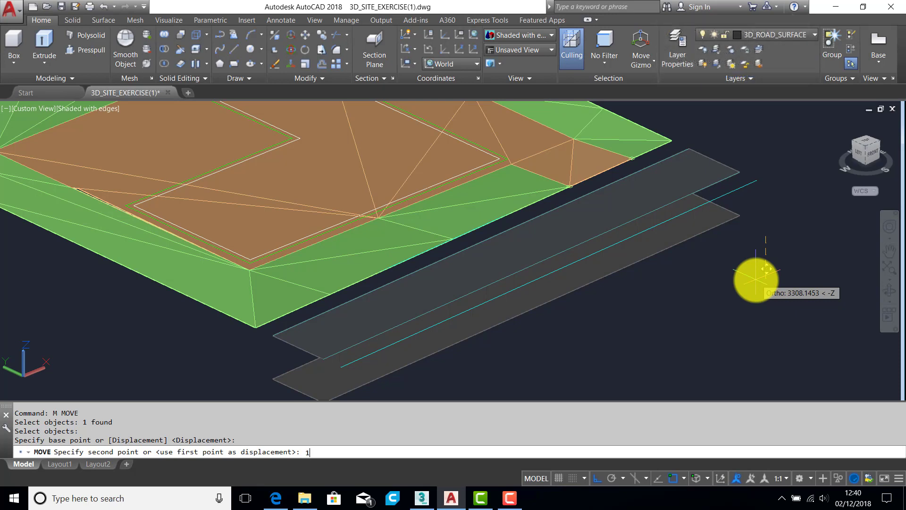
type("125")
key("Return")
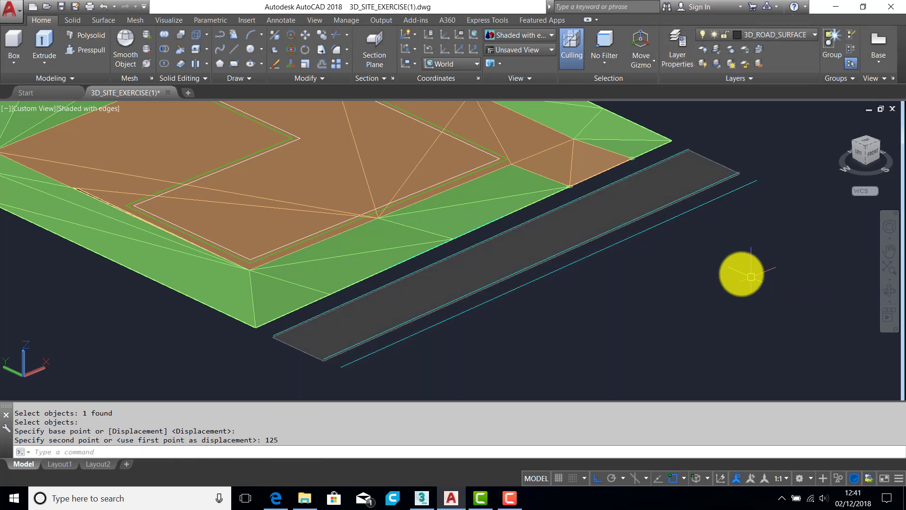
On the 3D_KERB layer, create a four-sided 3D face between the road line nearest the site and the lowered road surface's edge.
left_click(809, 34)
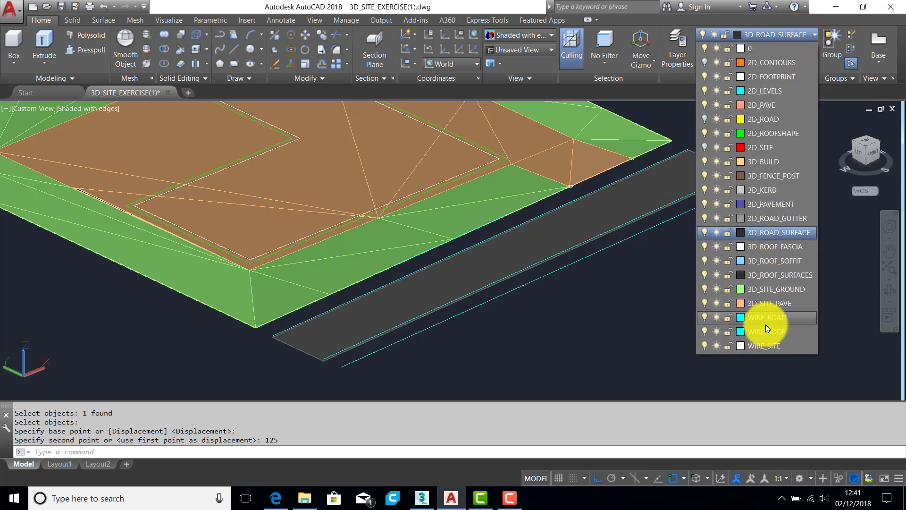
left_click(760, 191)
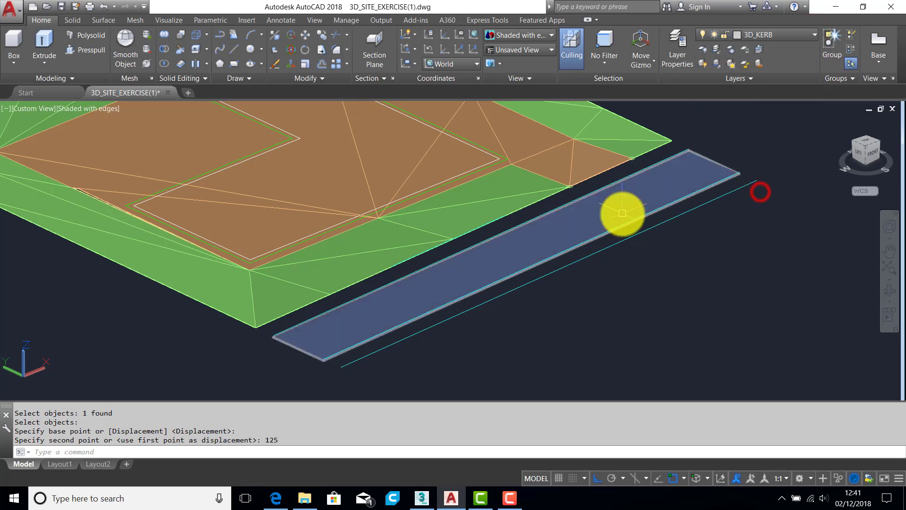
key("Return")
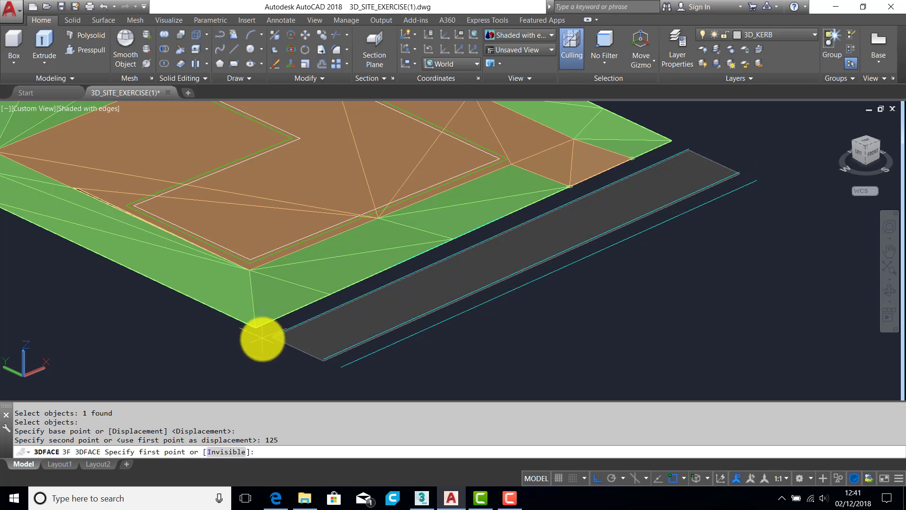
scroll(302, 325, "up", 5)
left_click(289, 321)
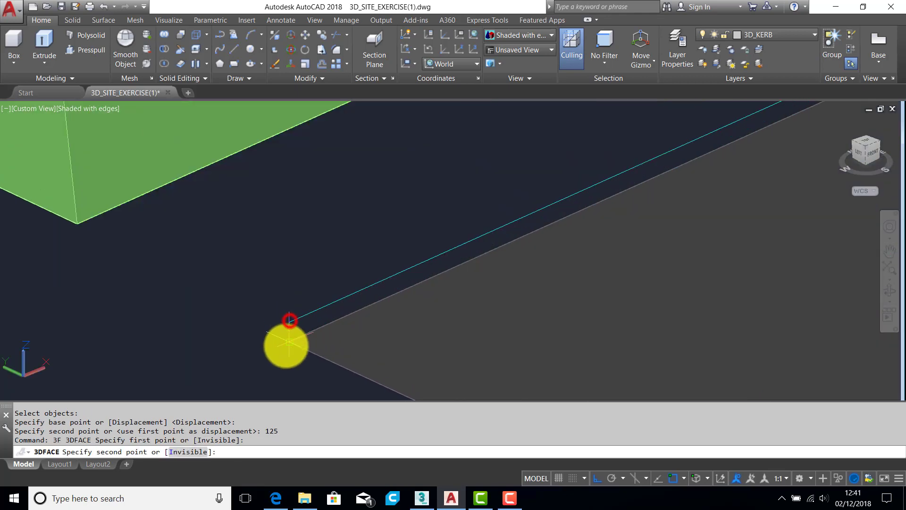
left_click(285, 348)
scroll(324, 331, "down", 5)
middle_click_drag(687, 202, 362, 346)
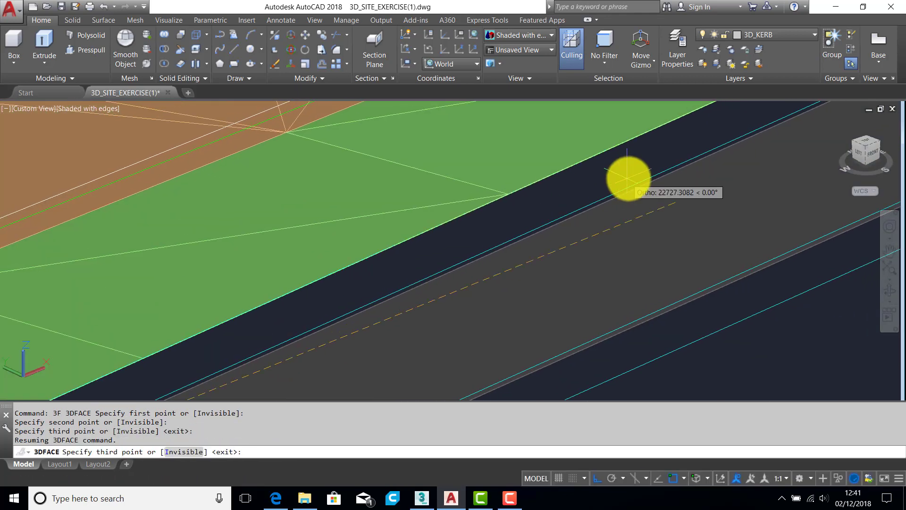
middle_click_drag(629, 178, 318, 327)
middle_click_drag(735, 167, 401, 318)
scroll(544, 248, "up", 5)
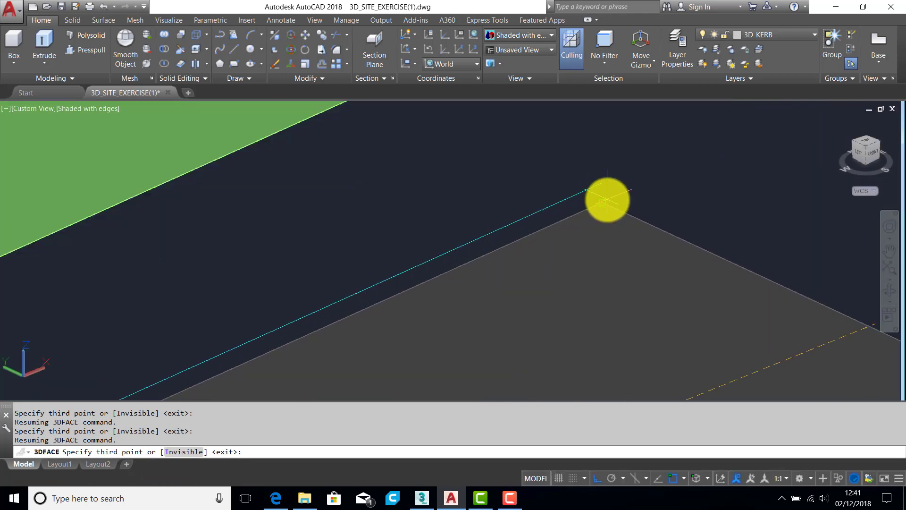
left_click(607, 199)
left_click(605, 185)
scroll(604, 186, "down", 5)
middle_click_drag(733, 263, 708, 224)
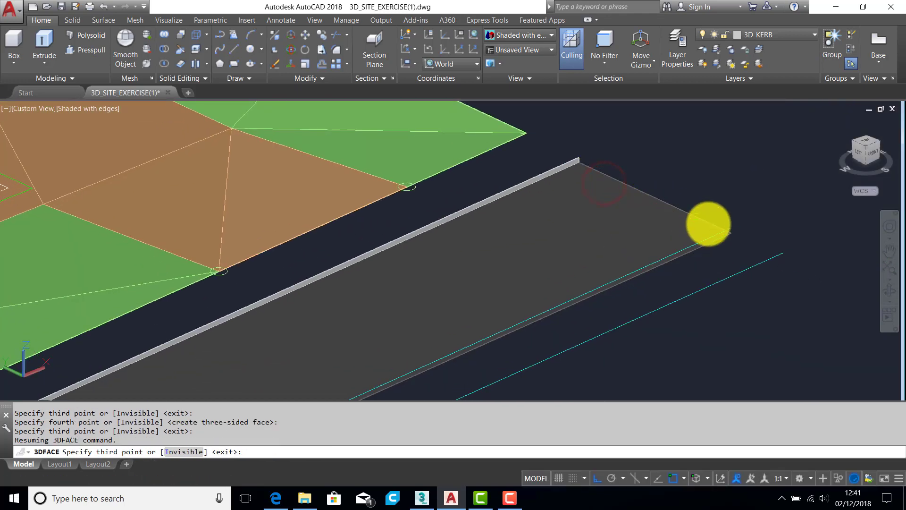
key("Return")
Create a second four-sided kerb face between the middle road line and the road surface's far edge.
scroll(708, 238, "up", 3)
key("Return")
left_click(737, 190)
left_click(737, 206)
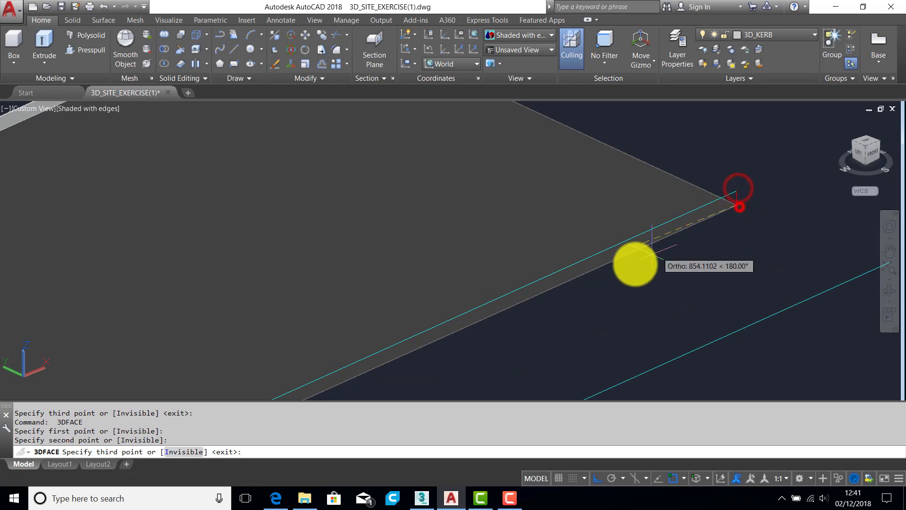
scroll(623, 270, "down", 6)
scroll(514, 283, "down", 5)
scroll(505, 269, "up", 5)
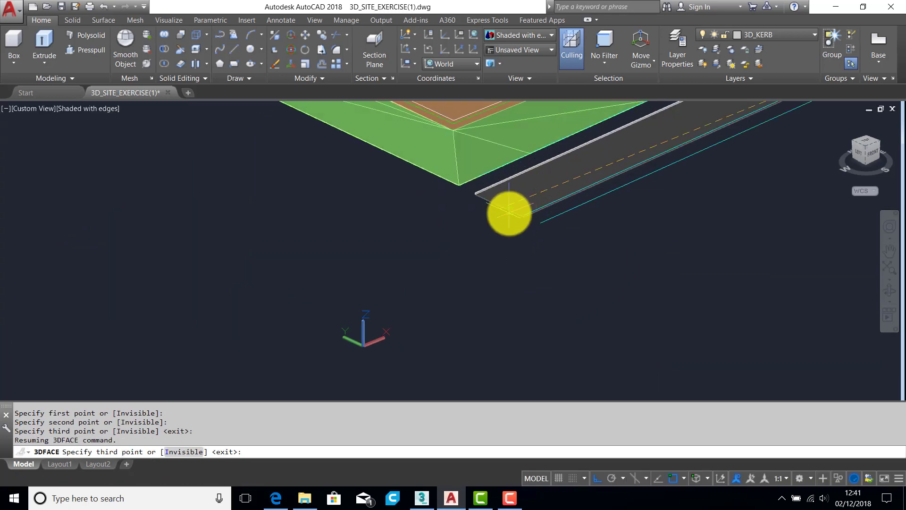
scroll(560, 227, "up", 3)
left_click(551, 224)
left_click(545, 215)
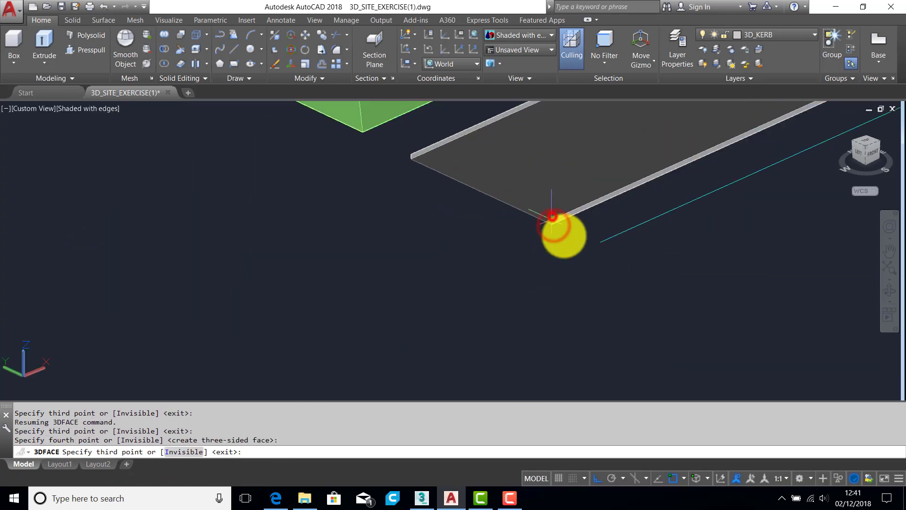
scroll(566, 227, "down", 4)
key("Return")
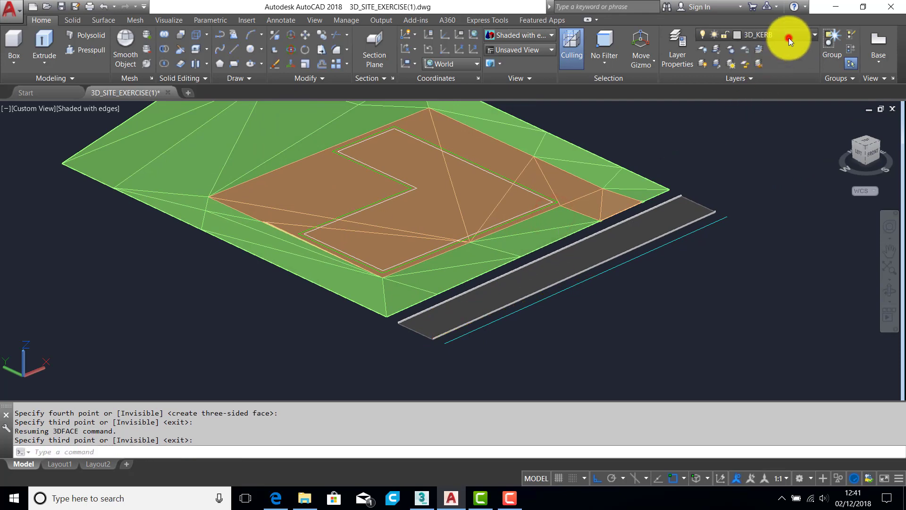
On the 3D_PAVEMENT layer, create a three-sided 3D face from the site's southwest corner to the kerb's west end and the nearest boundary vertex.
left_click(789, 37)
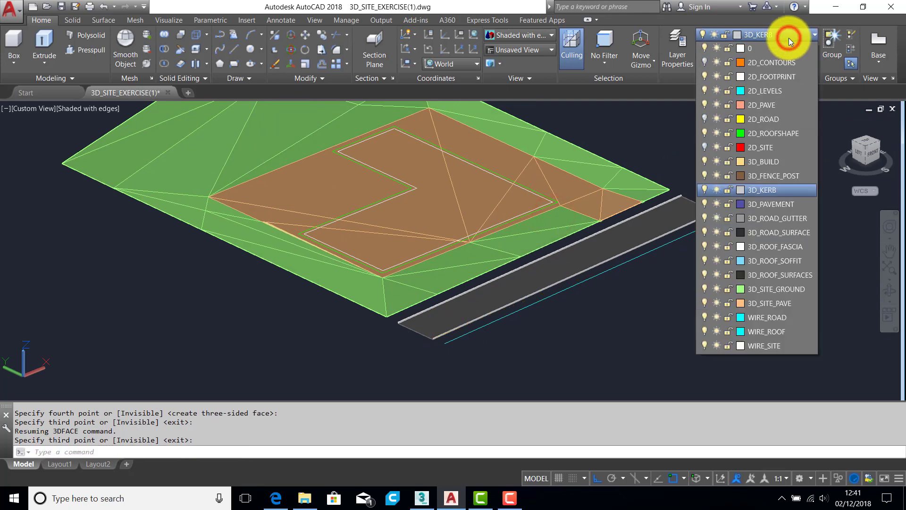
left_click(768, 207)
type("3f")
key("Return")
scroll(511, 263, "up", 3)
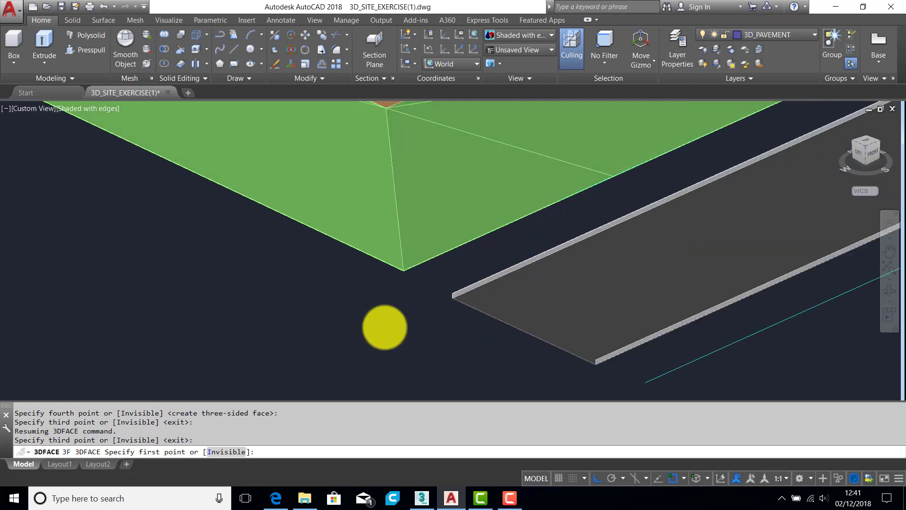
left_click(405, 271)
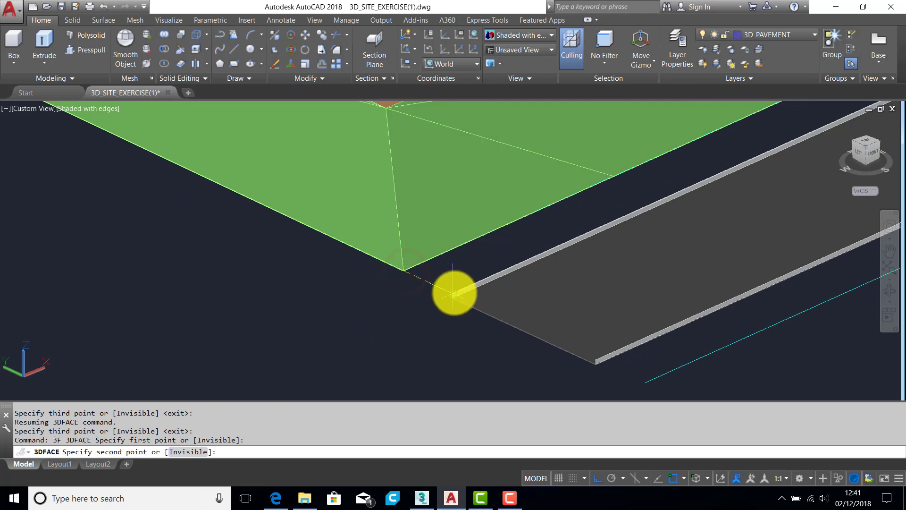
left_click(454, 293)
scroll(698, 203, "down", 2)
scroll(501, 238, "up", 3)
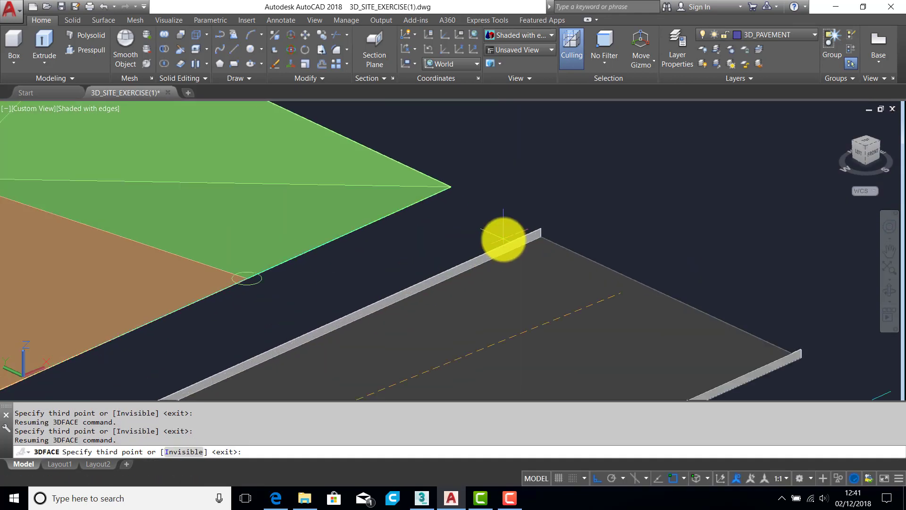
scroll(206, 314, "down", 3)
middle_click_drag(206, 315, 419, 165)
scroll(217, 260, "down", 3)
middle_click_drag(217, 260, 355, 182)
scroll(237, 231, "up", 3)
left_click(168, 258)
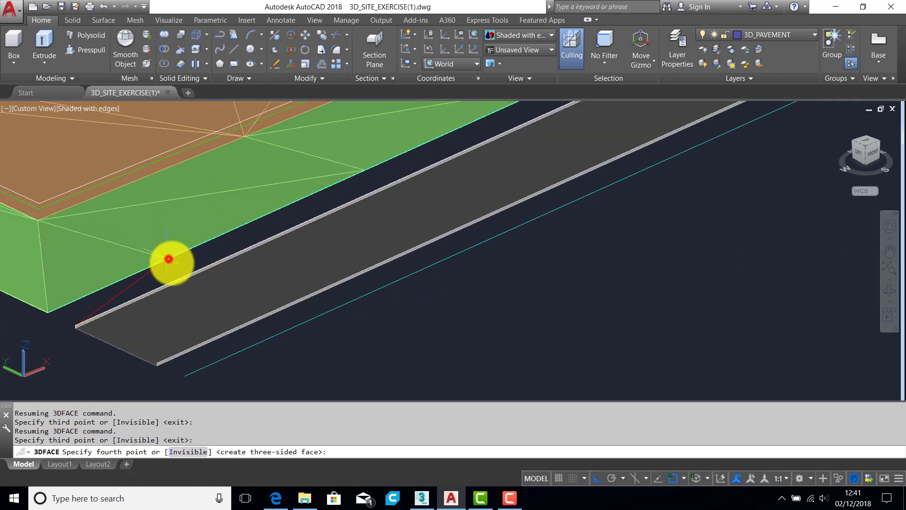
key("Return")
key("Return")
left_click(167, 260)
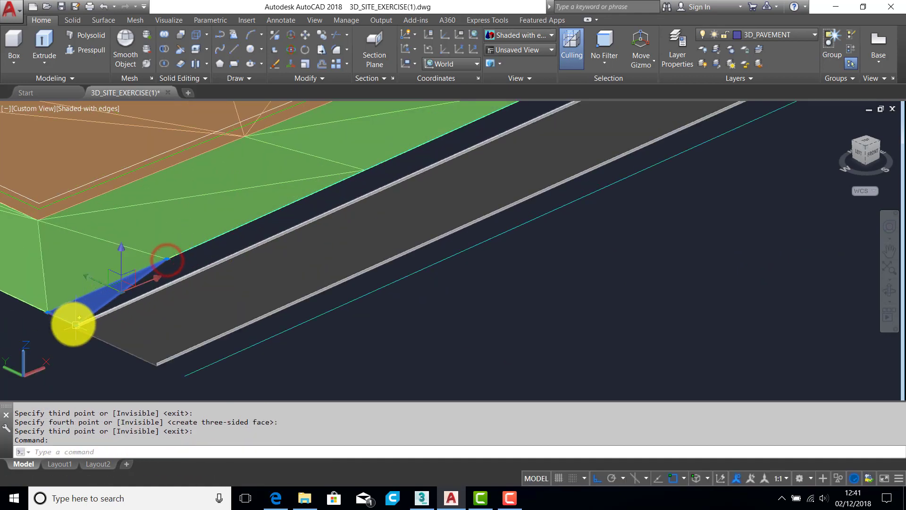
key("Escape")
Create a three-sided pavement face joining the kerb's west end to the first and second vertices along the site's south boundary.
key("Return")
left_click(167, 257)
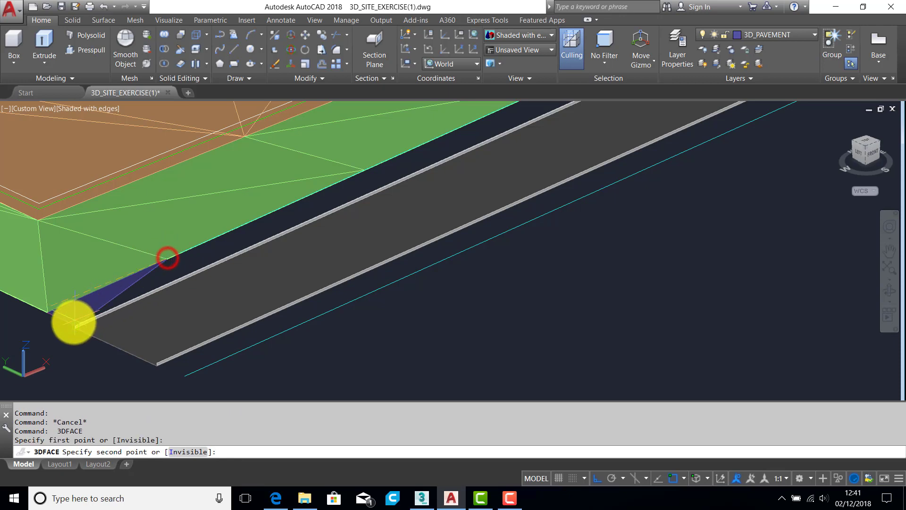
left_click(75, 325)
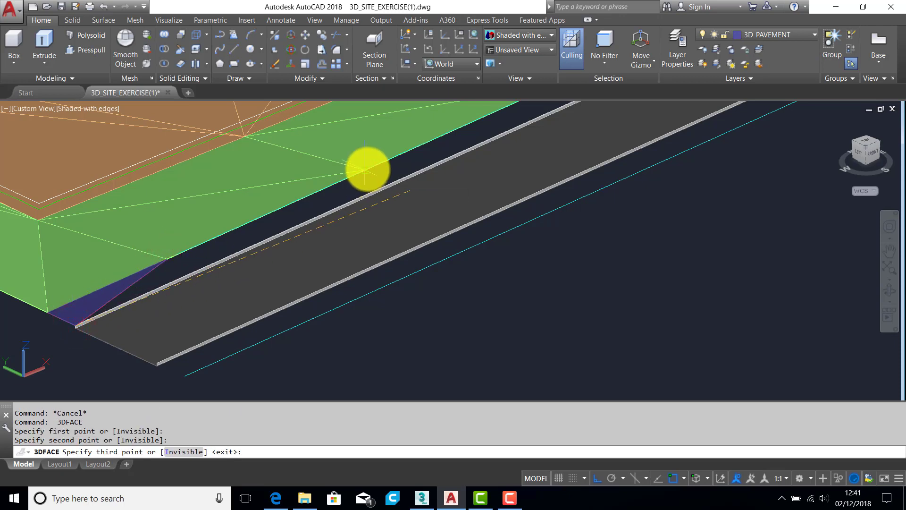
left_click(368, 169)
key("Return")
key("Return")
Create a three-sided pavement face from the second boundary vertex and the kerb's west end to the driveway's west corner.
key("Return")
left_click(365, 171)
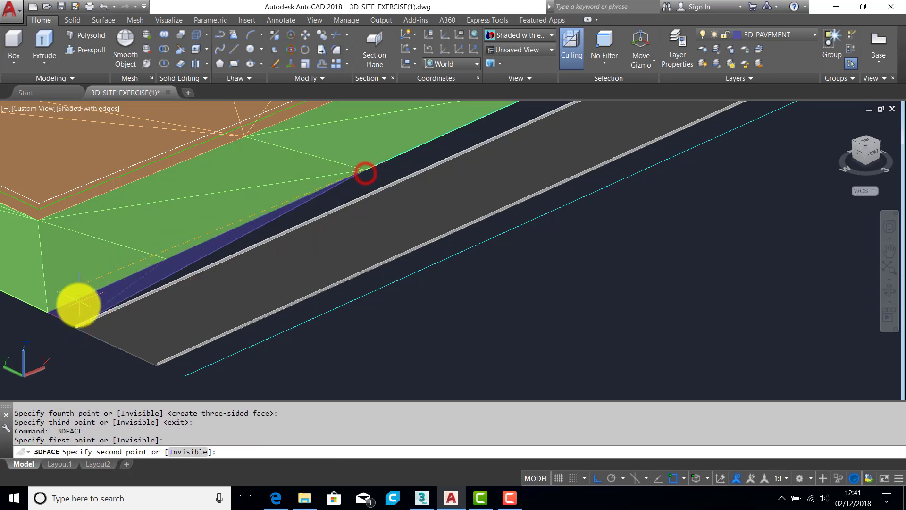
left_click(76, 325)
middle_click_drag(367, 192, 100, 351)
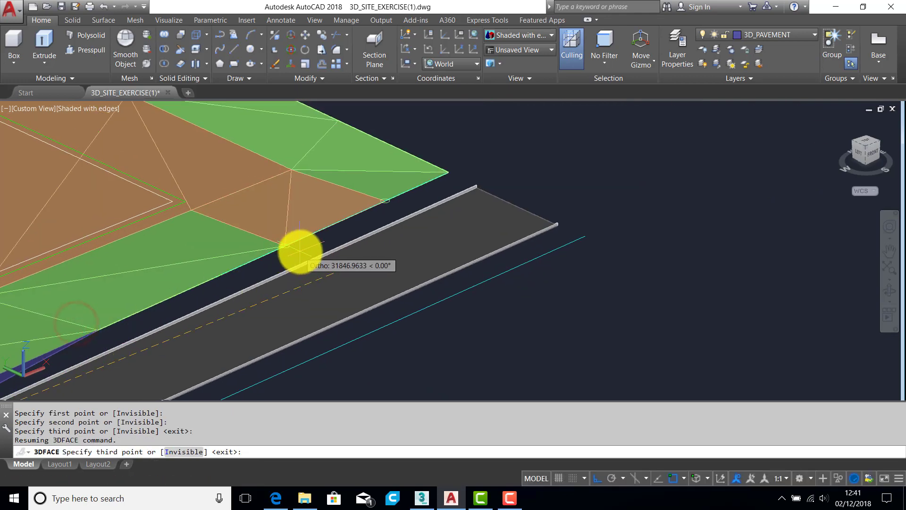
scroll(285, 248, "up", 4)
left_click(284, 244)
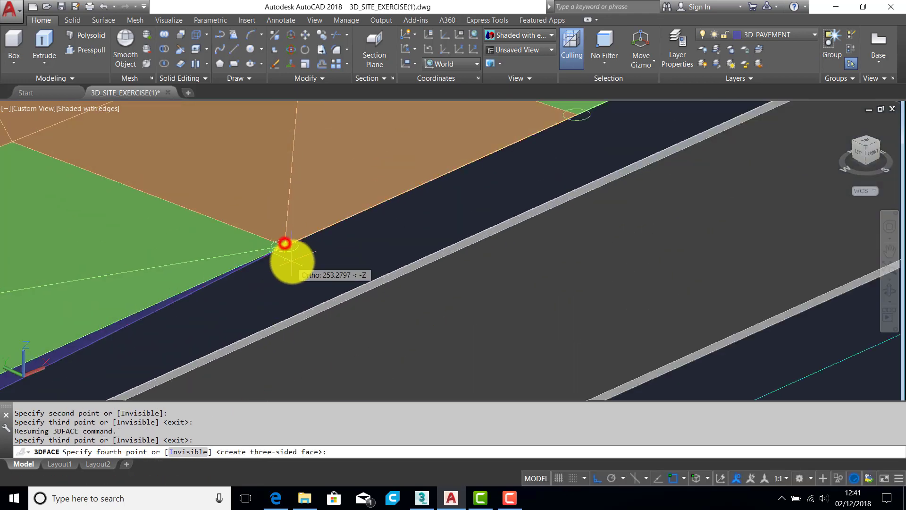
key("Return")
key("Return")
Create a three-sided pavement face between the site's southeast corner, the driveway's east corner and the kerb's east end.
key("Return")
scroll(489, 179, "down", 3)
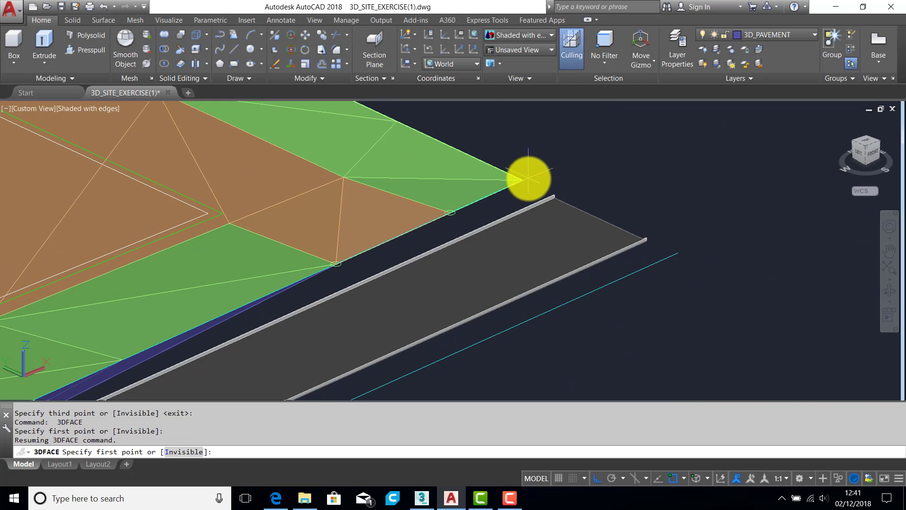
left_click(524, 183)
scroll(472, 212, "up", 3)
left_click(427, 207)
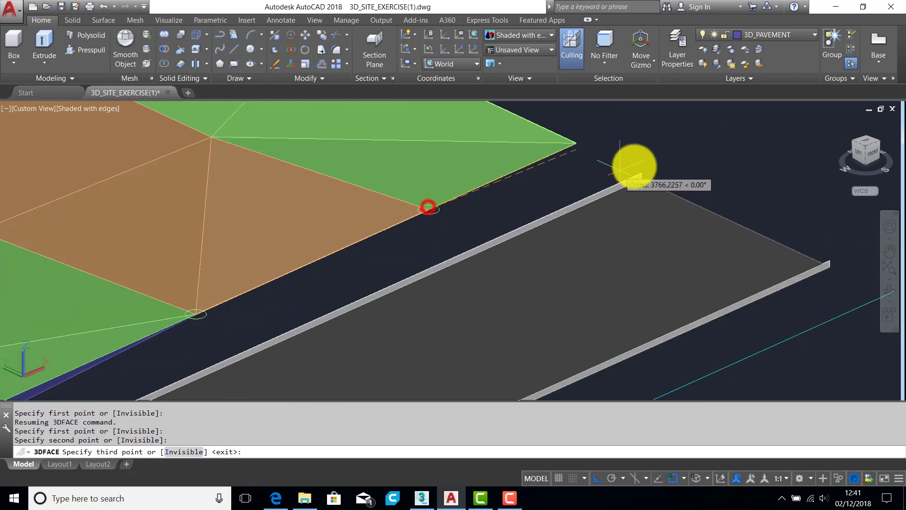
left_click(641, 175)
key("Return")
key("Return")
left_click(640, 175)
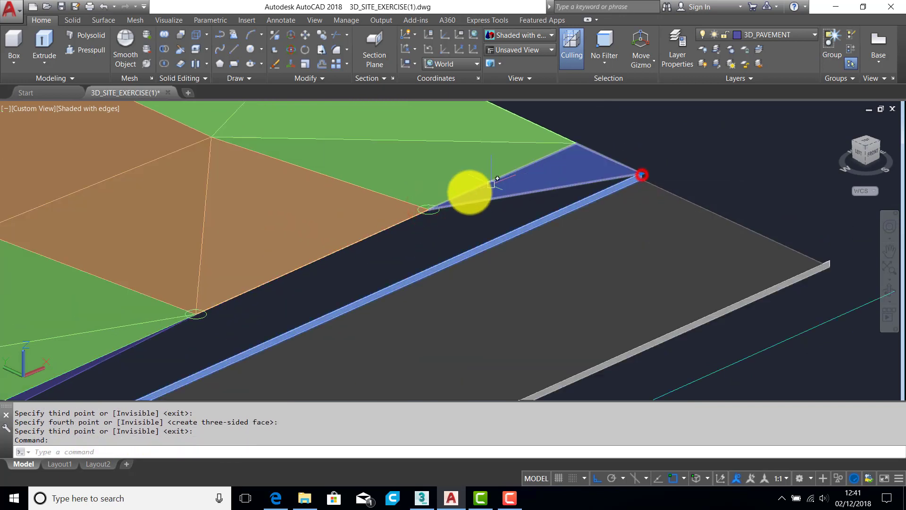
Create a three-sided pavement face joining the kerb's east end to the driveway's east and west corners.
key("Return")
left_click(640, 175)
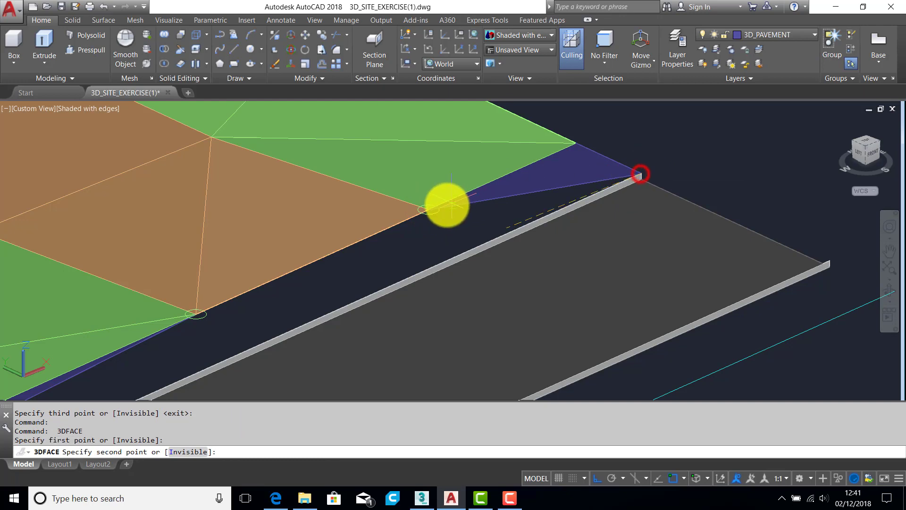
left_click(431, 208)
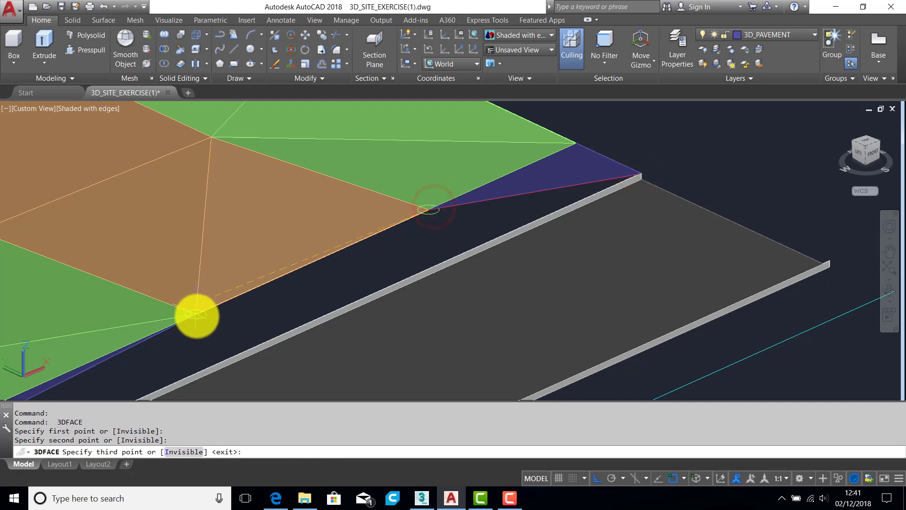
left_click(196, 314)
key("Return")
key("Return")
key("Return")
left_click(642, 178)
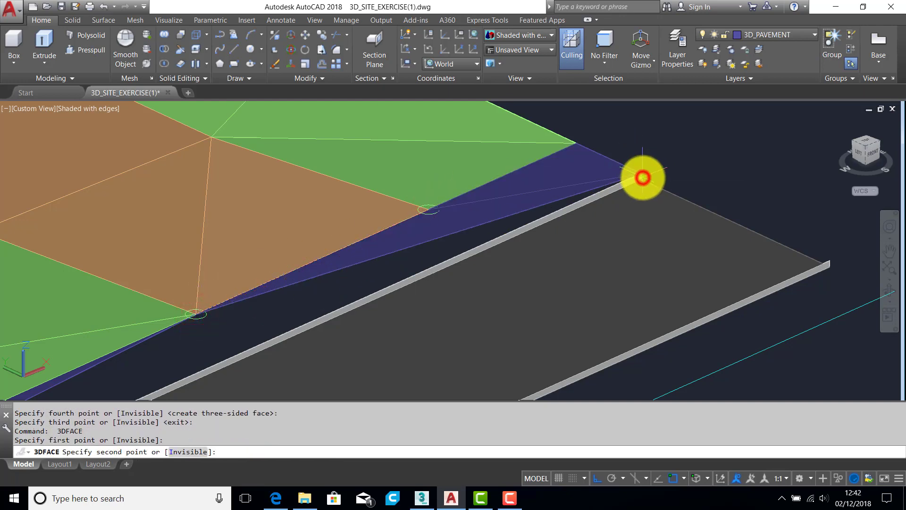
key("Escape")
Fill the remaining near pavement gap with a three-sided face between the kerb's east end, the driveway's west corner and the kerb's west end.
key("Return")
left_click(643, 172)
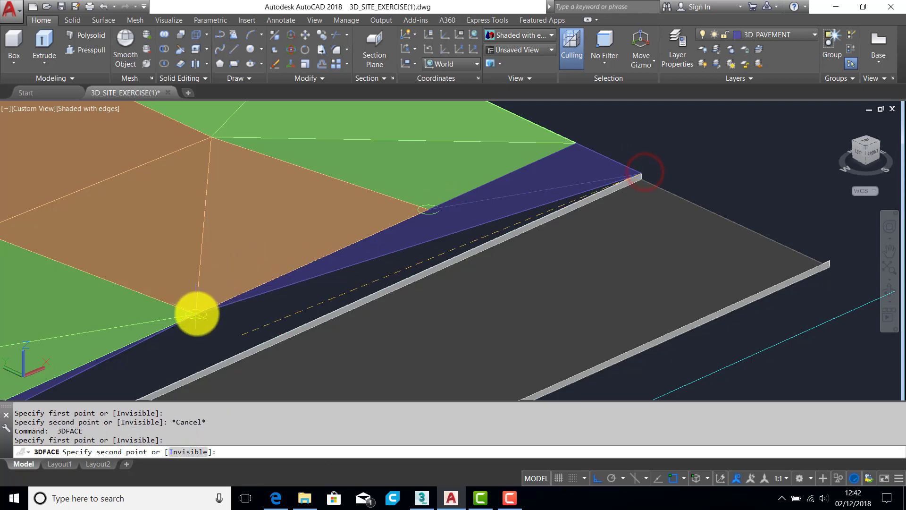
left_click(196, 314)
scroll(188, 326, "down", 4)
middle_click_drag(188, 328, 534, 101)
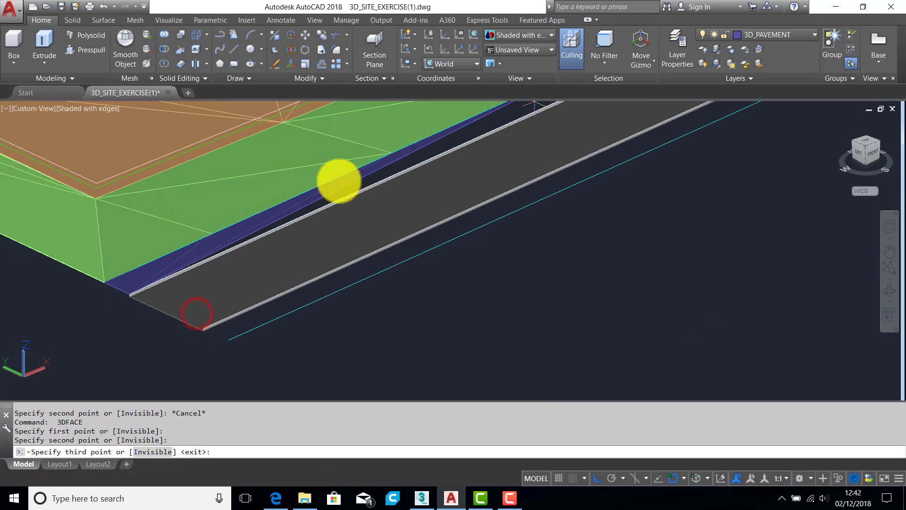
left_click(130, 291)
left_click(208, 329)
key("Return")
Create a four-sided pavement face between the far kerb's top edge and the outermost road line.
key("Return")
scroll(208, 333, "up", 2)
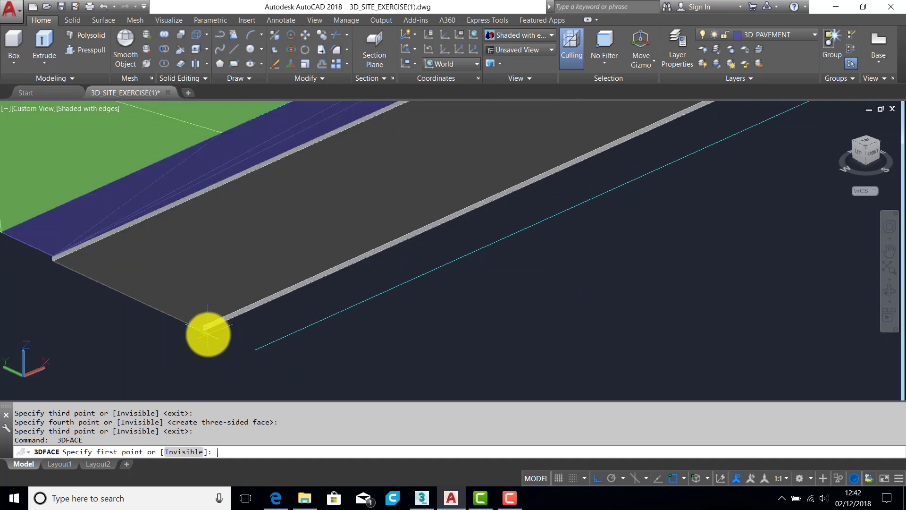
left_click(205, 325)
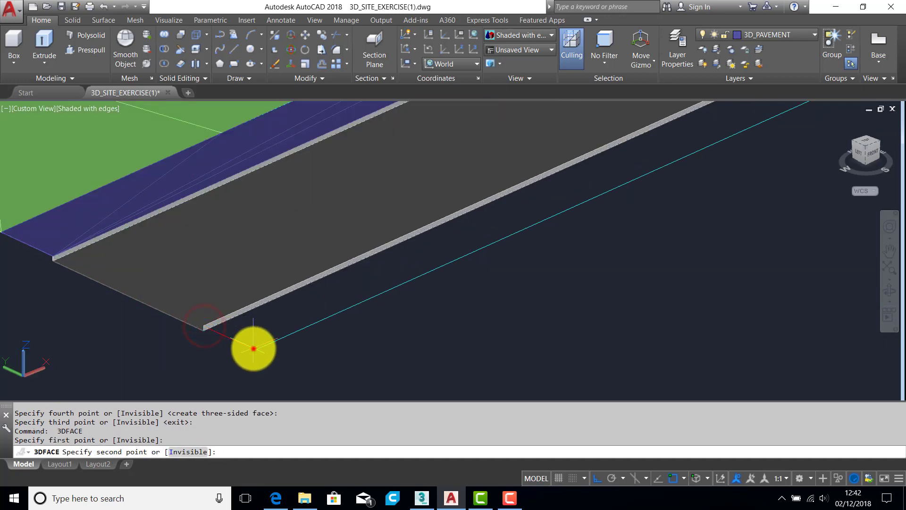
left_click(254, 348)
scroll(295, 330, "down", 3)
middle_click_drag(370, 296, 244, 344)
scroll(401, 273, "up", 2)
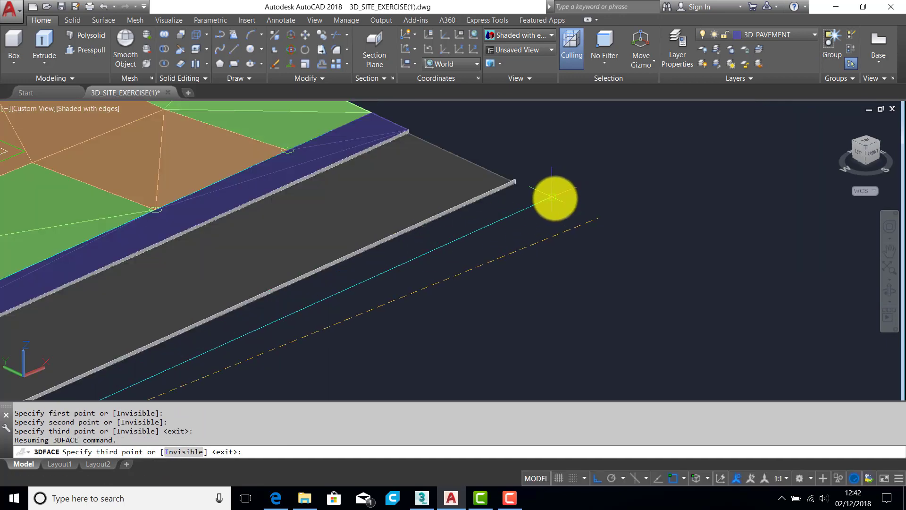
left_click(552, 197)
left_click(515, 179)
key("Return")
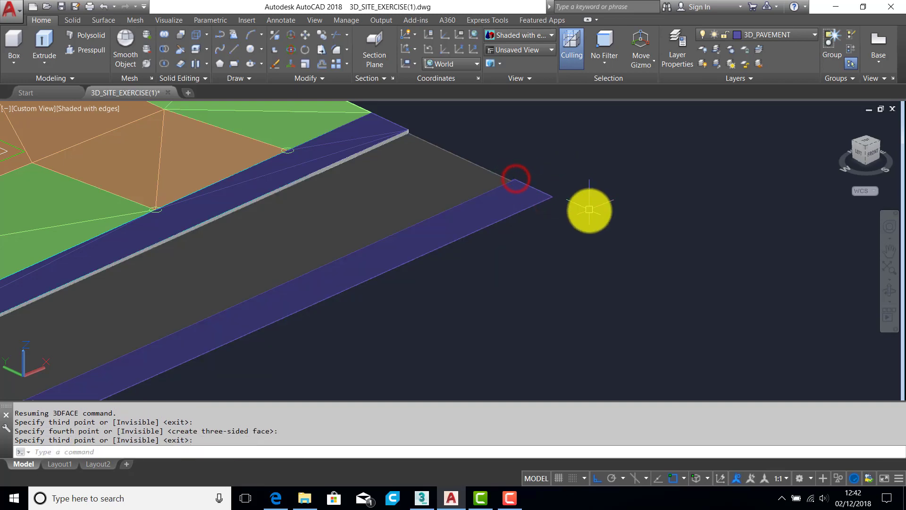
scroll(588, 209, "down", 8)
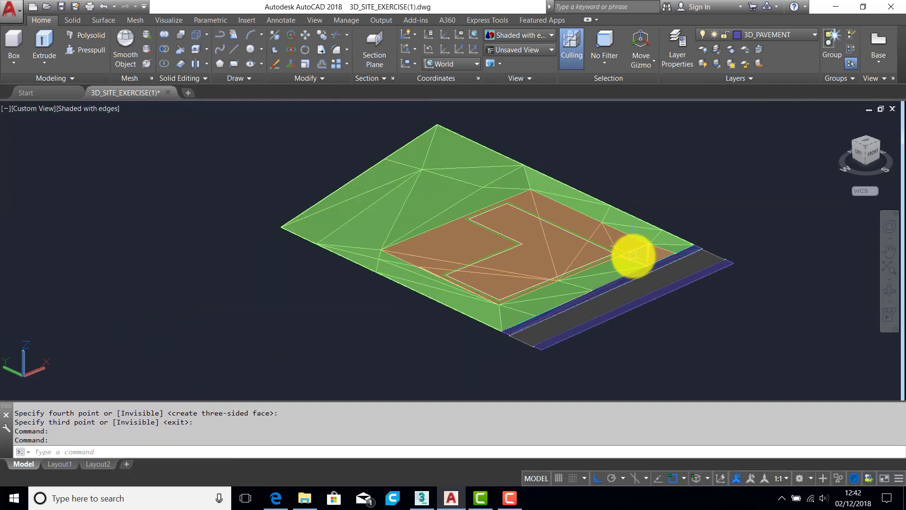